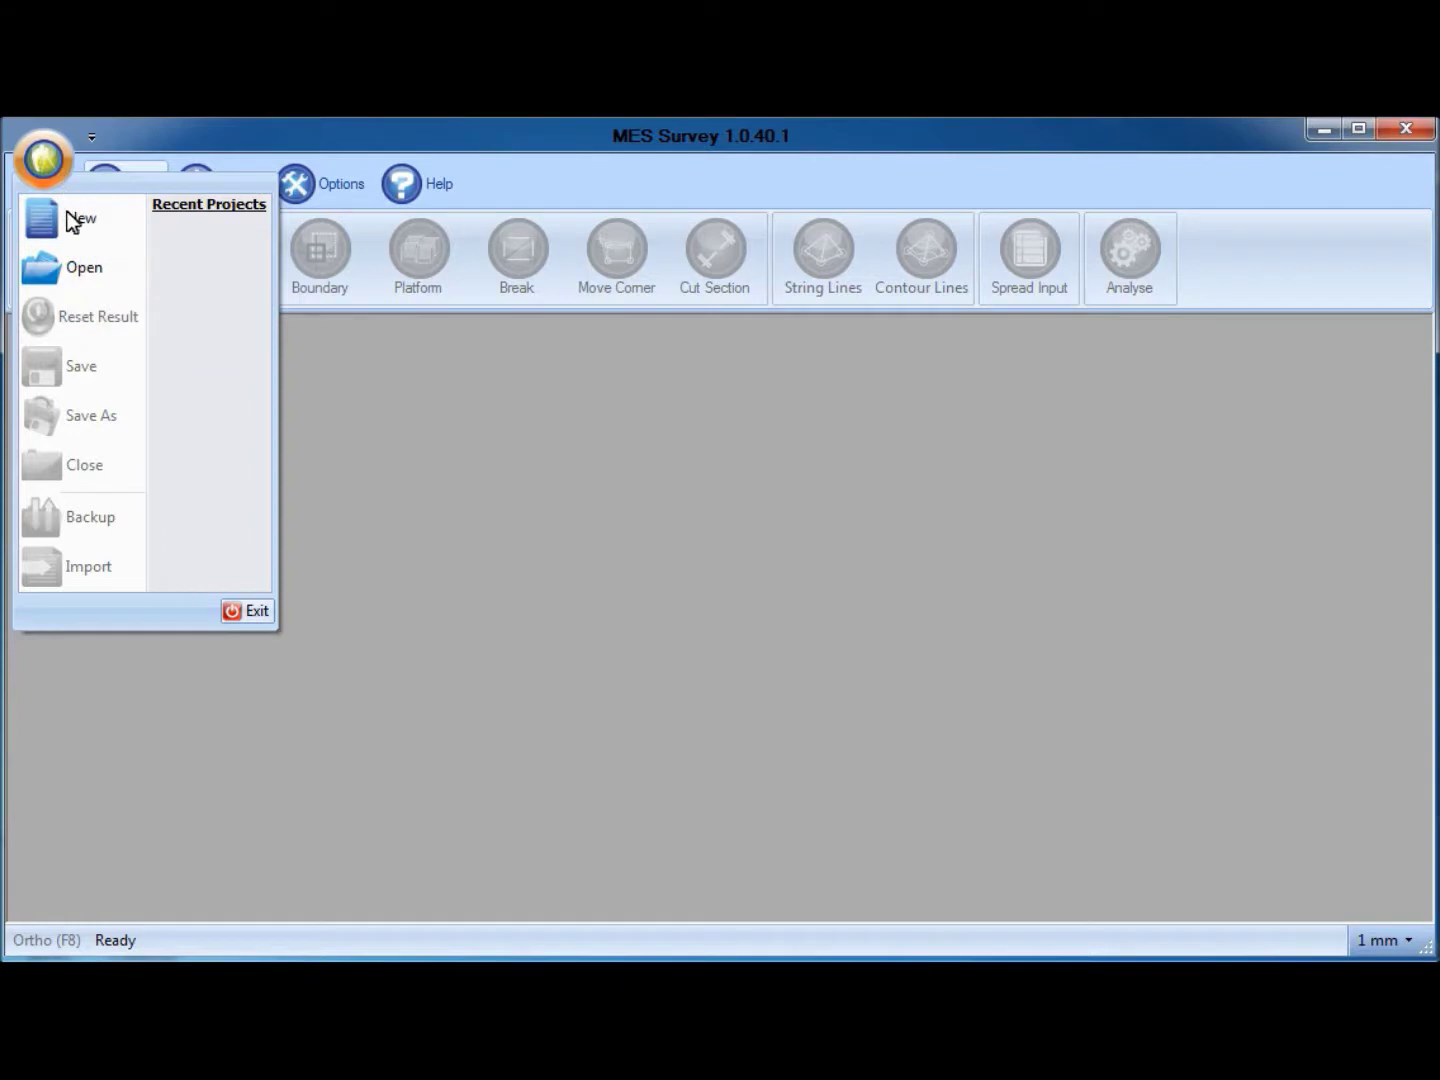
# Create a new project named Demo, located on the Desktop
pyautogui.click(68, 220)
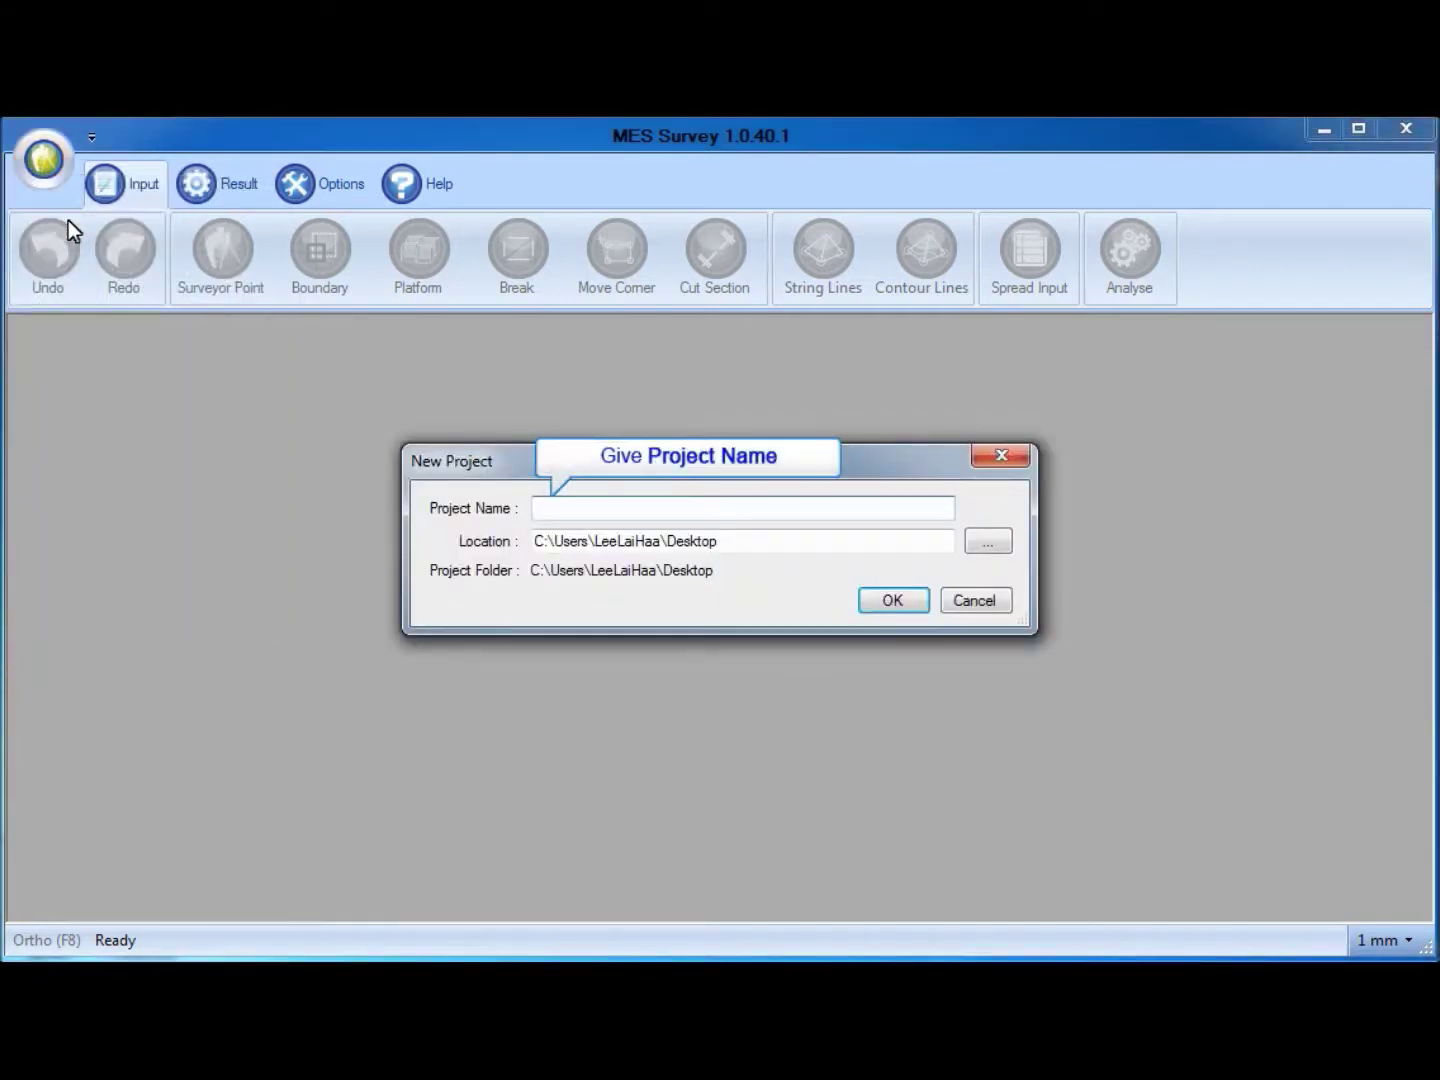
pyautogui.write('Demo')
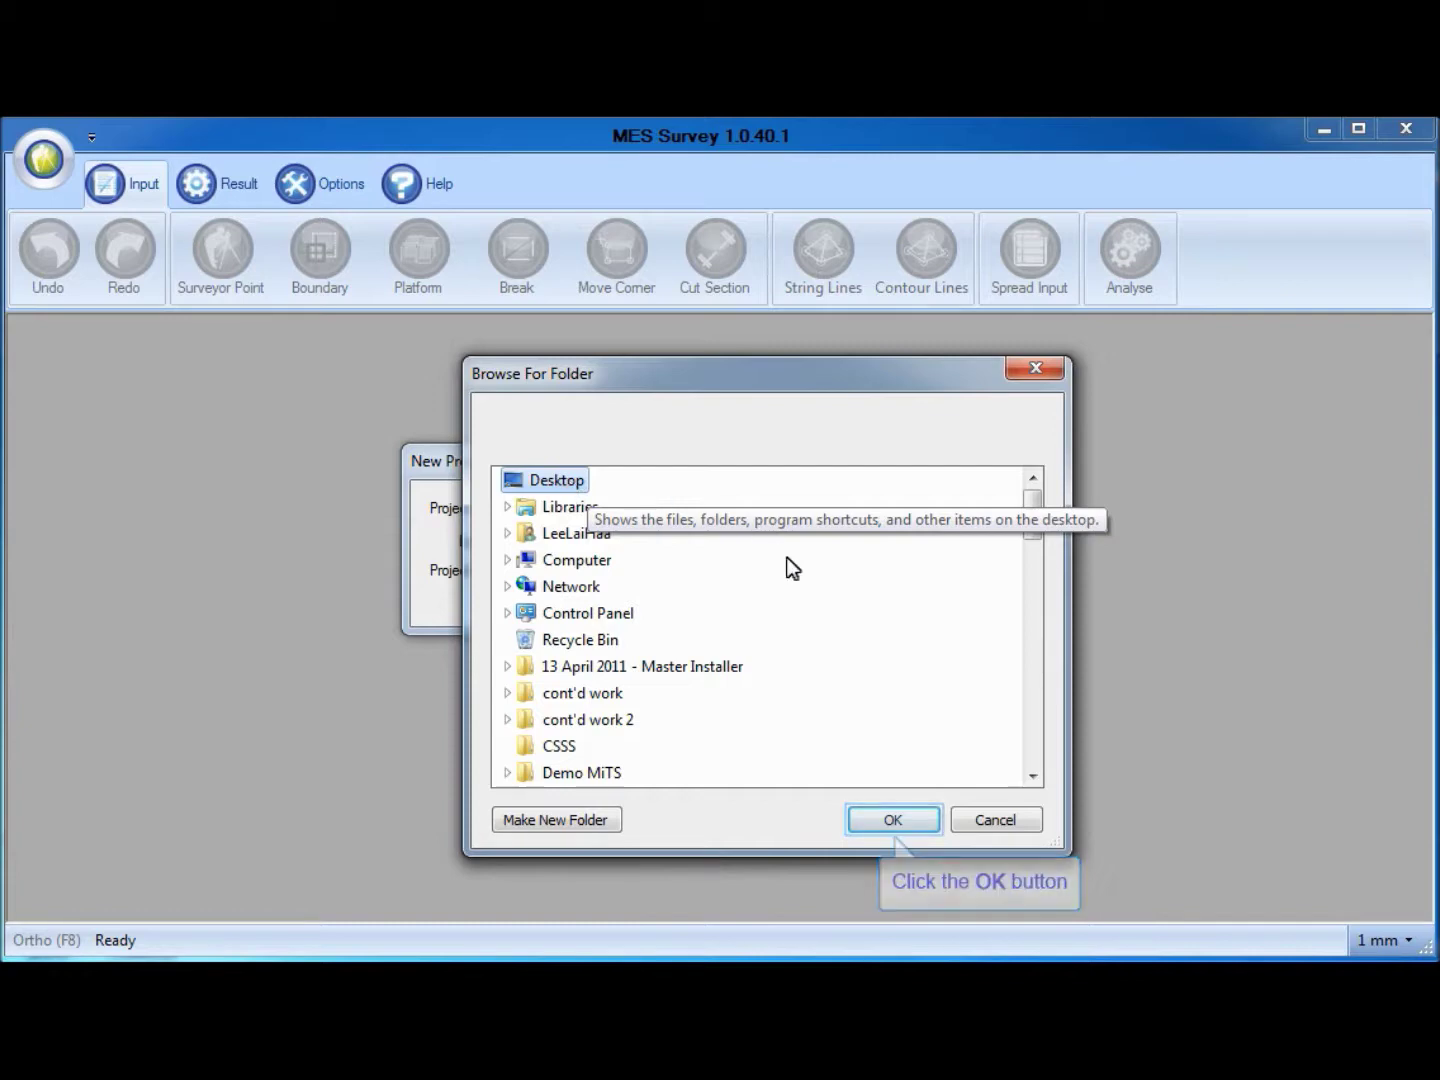
pyautogui.click(869, 821)
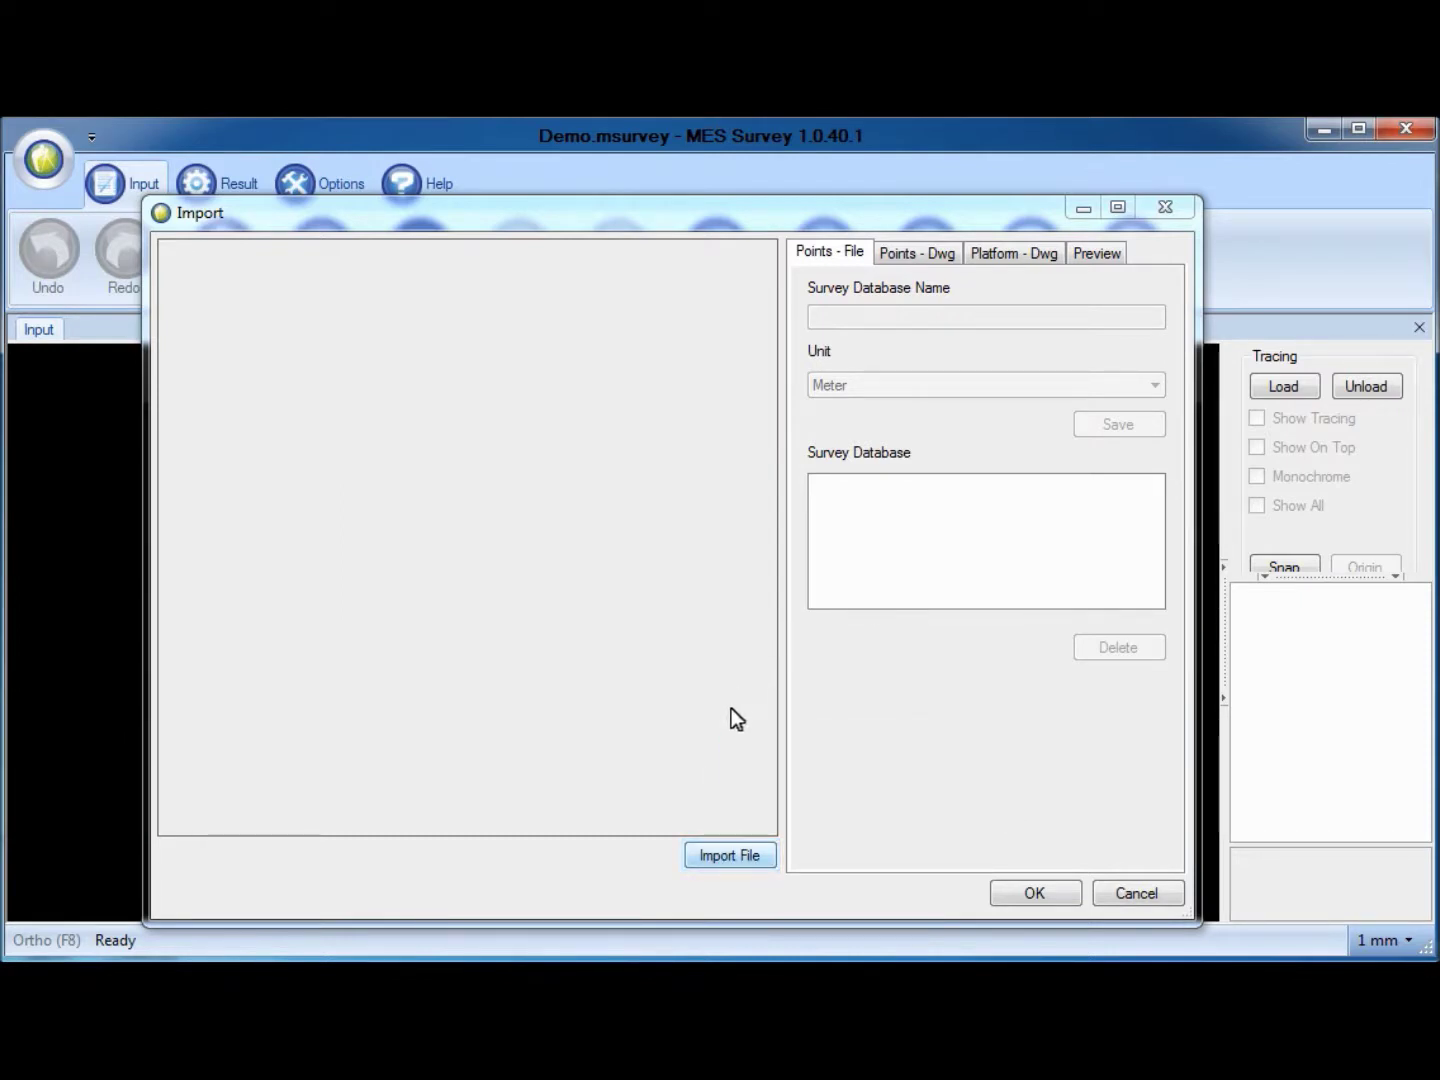
# Import the survey points from ASCII_File.txt and save them as survey database Point_File with the unit Milimeter
pyautogui.click(716, 857)
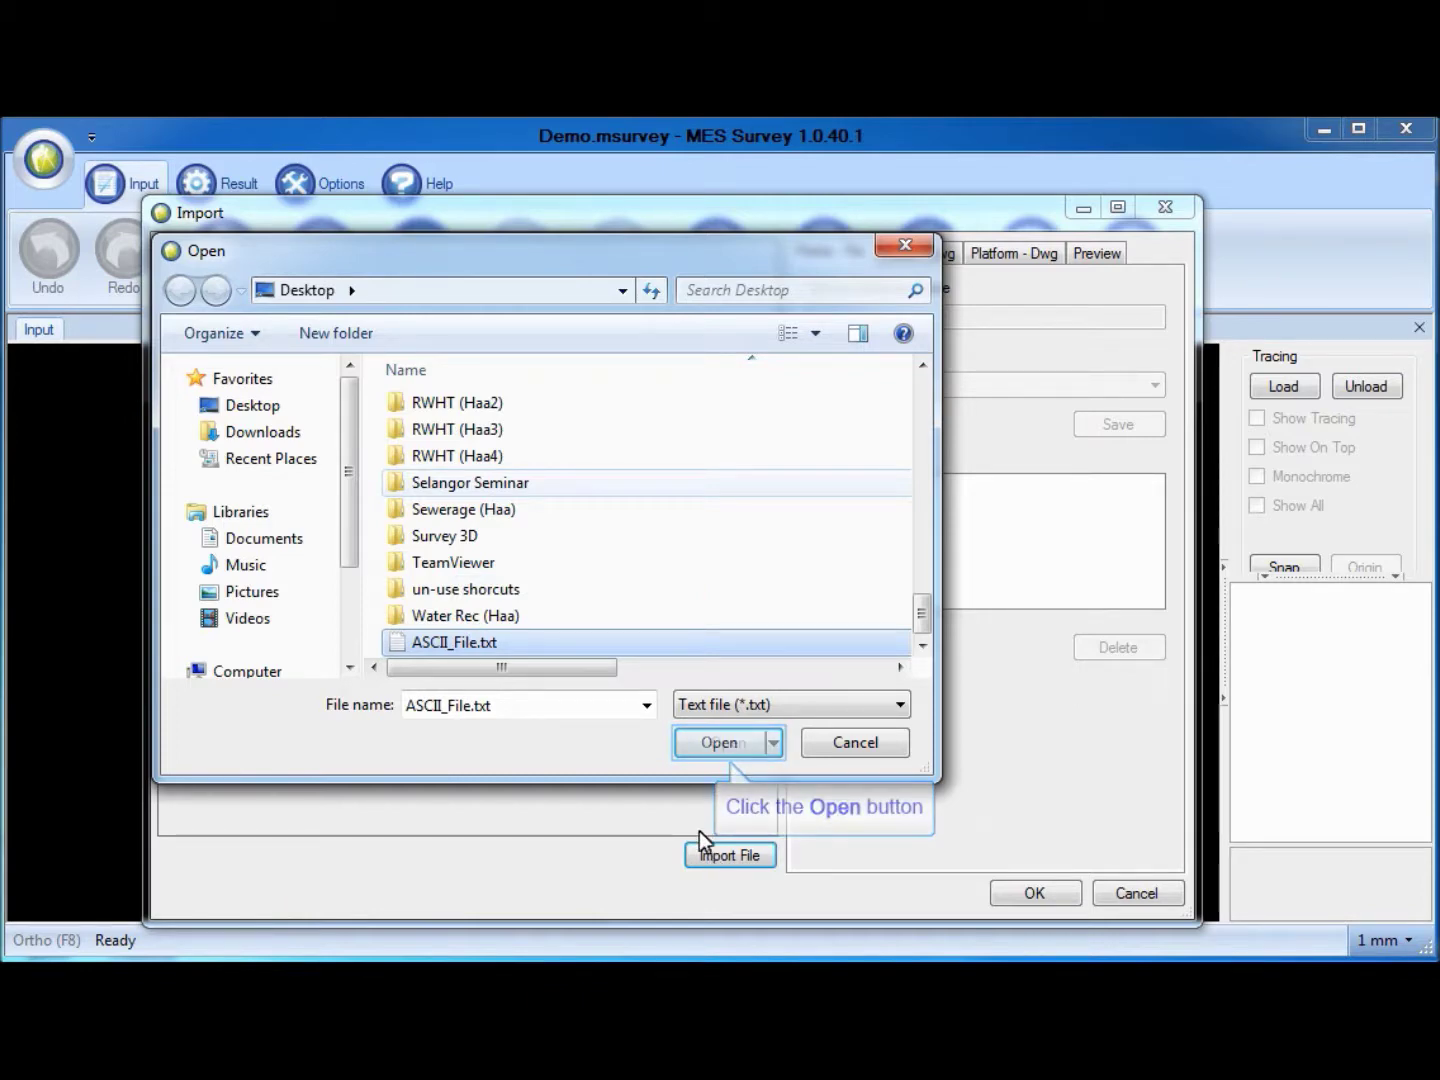
pyautogui.click(695, 742)
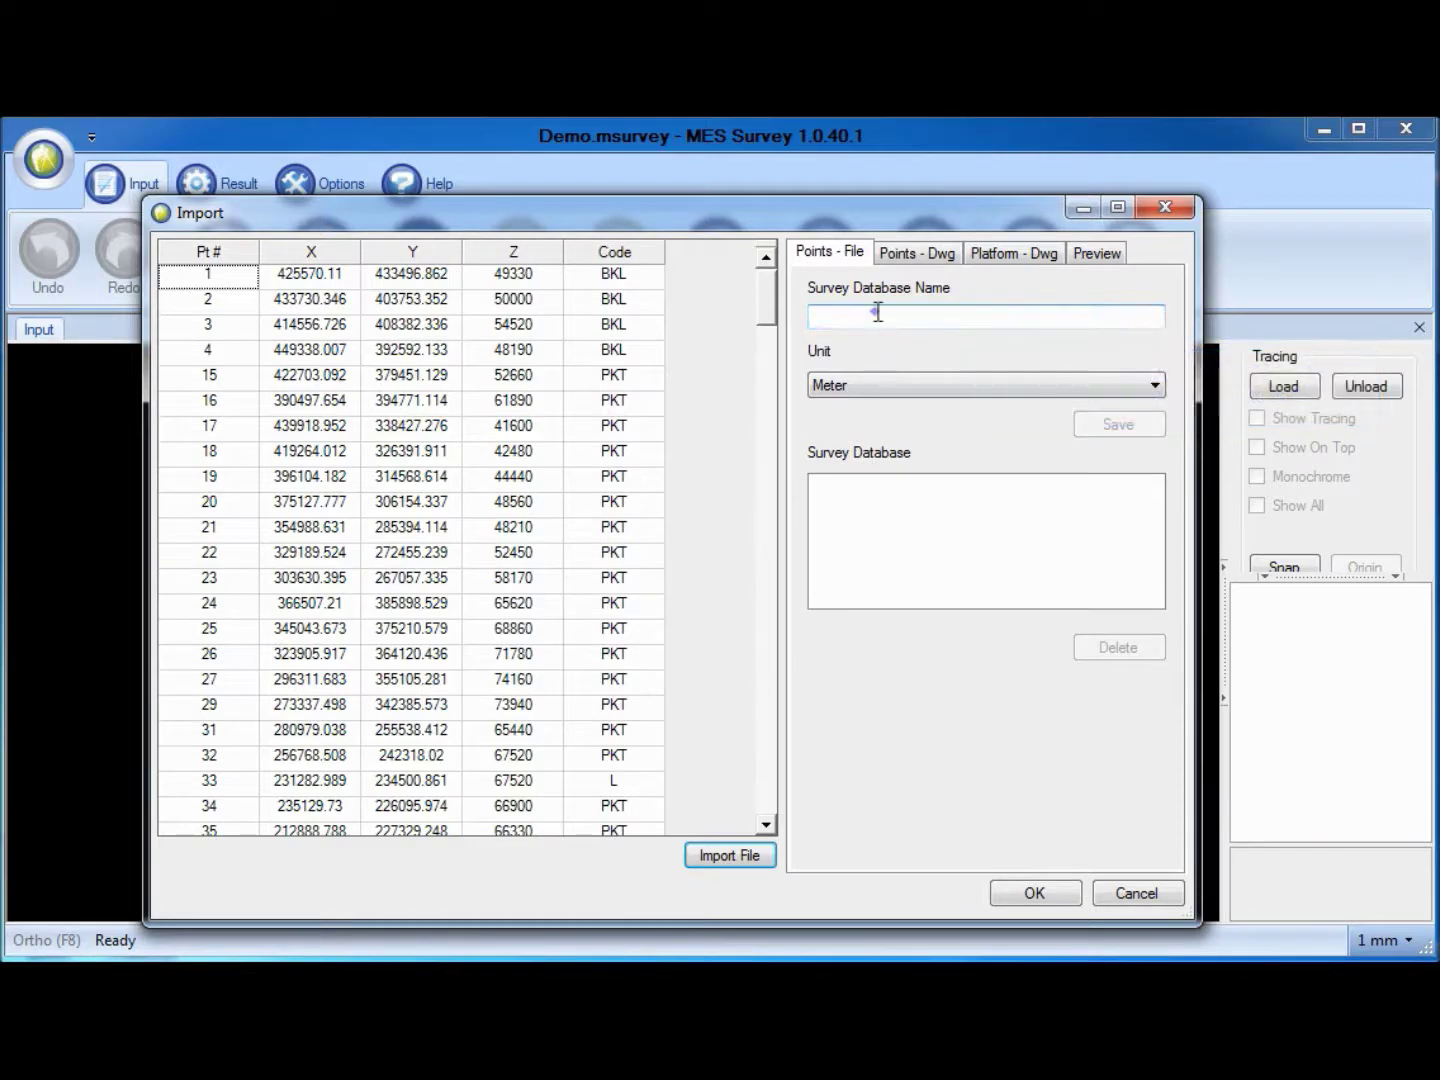
pyautogui.write('Point_File')
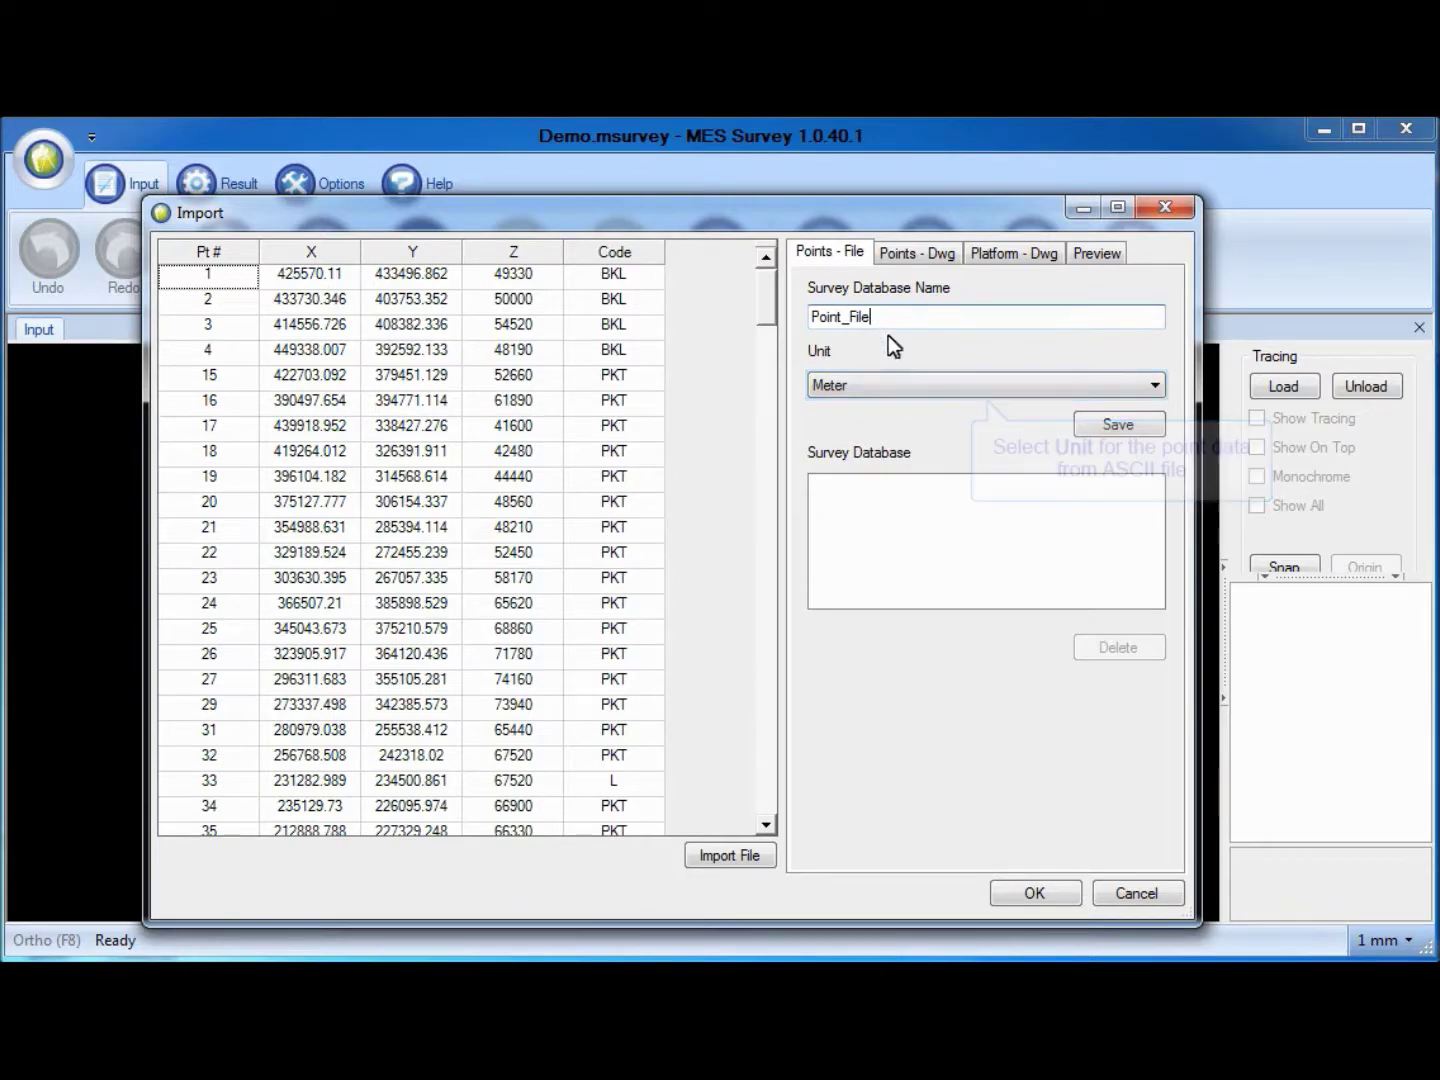
pyautogui.click(892, 384)
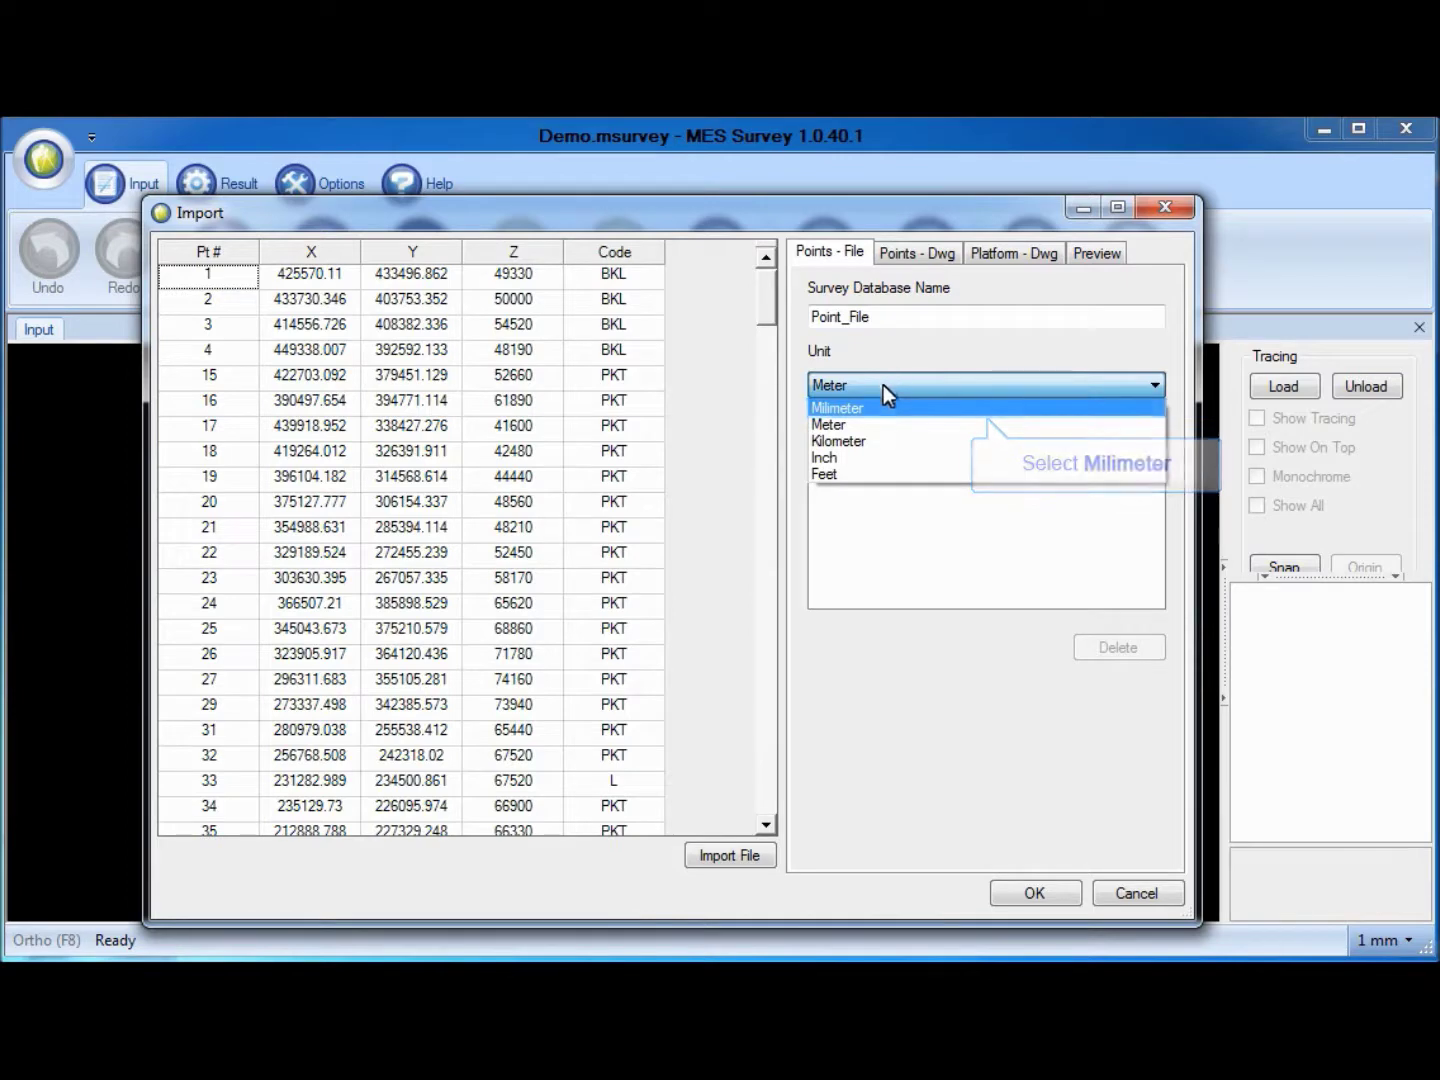
pyautogui.click(883, 409)
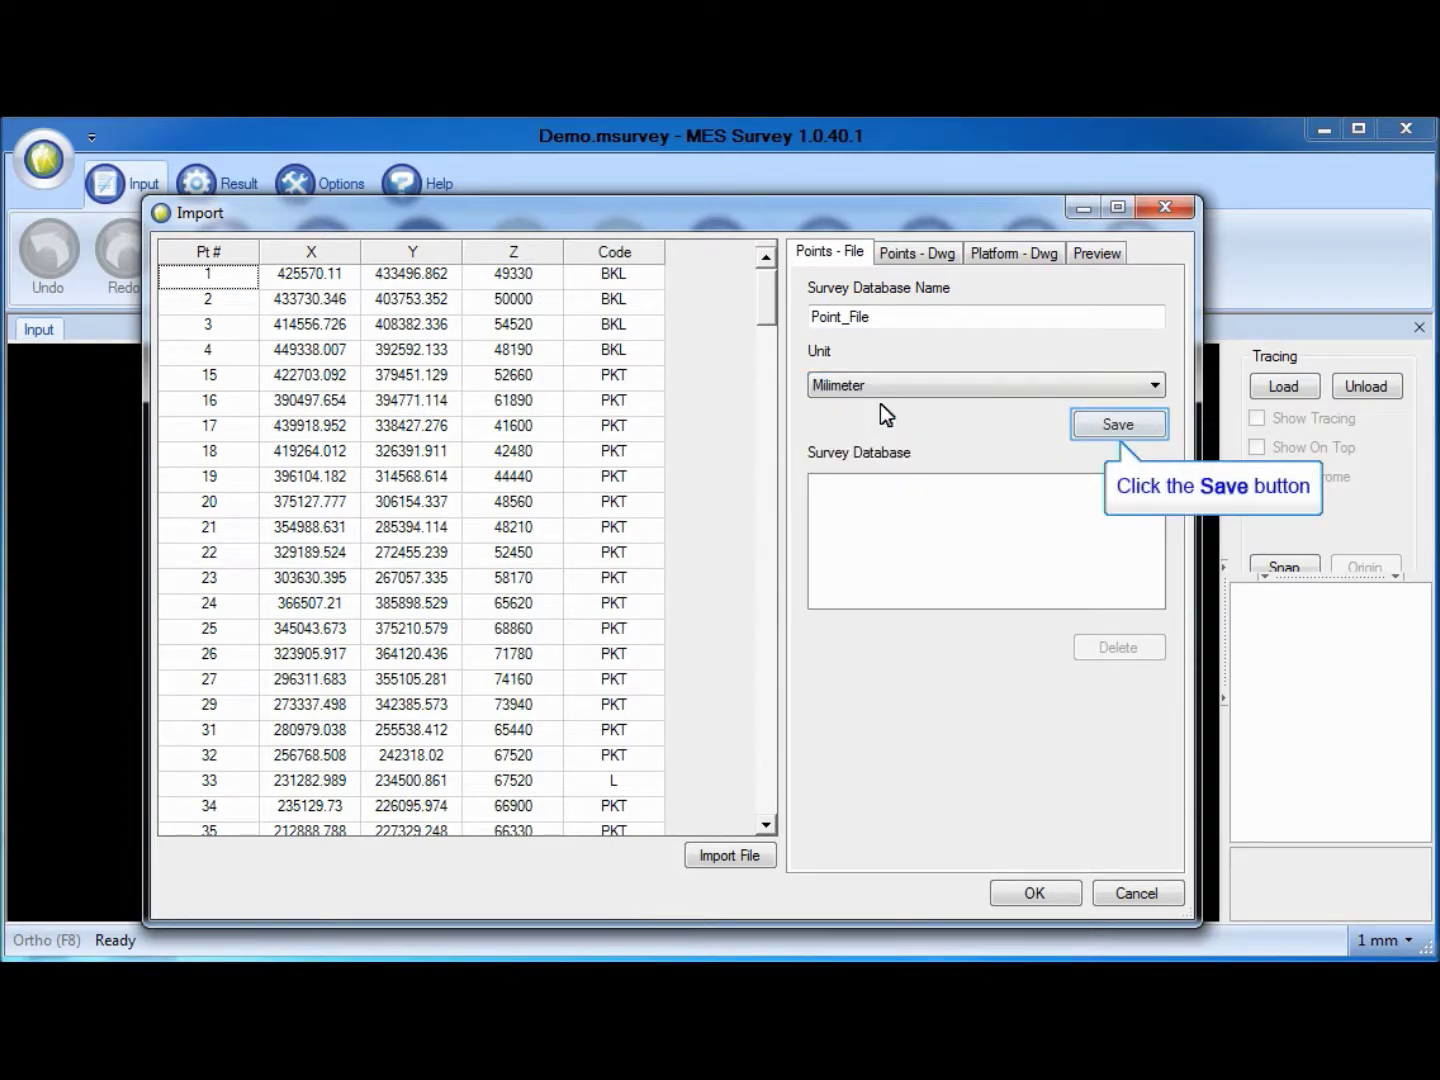
pyautogui.click(1114, 427)
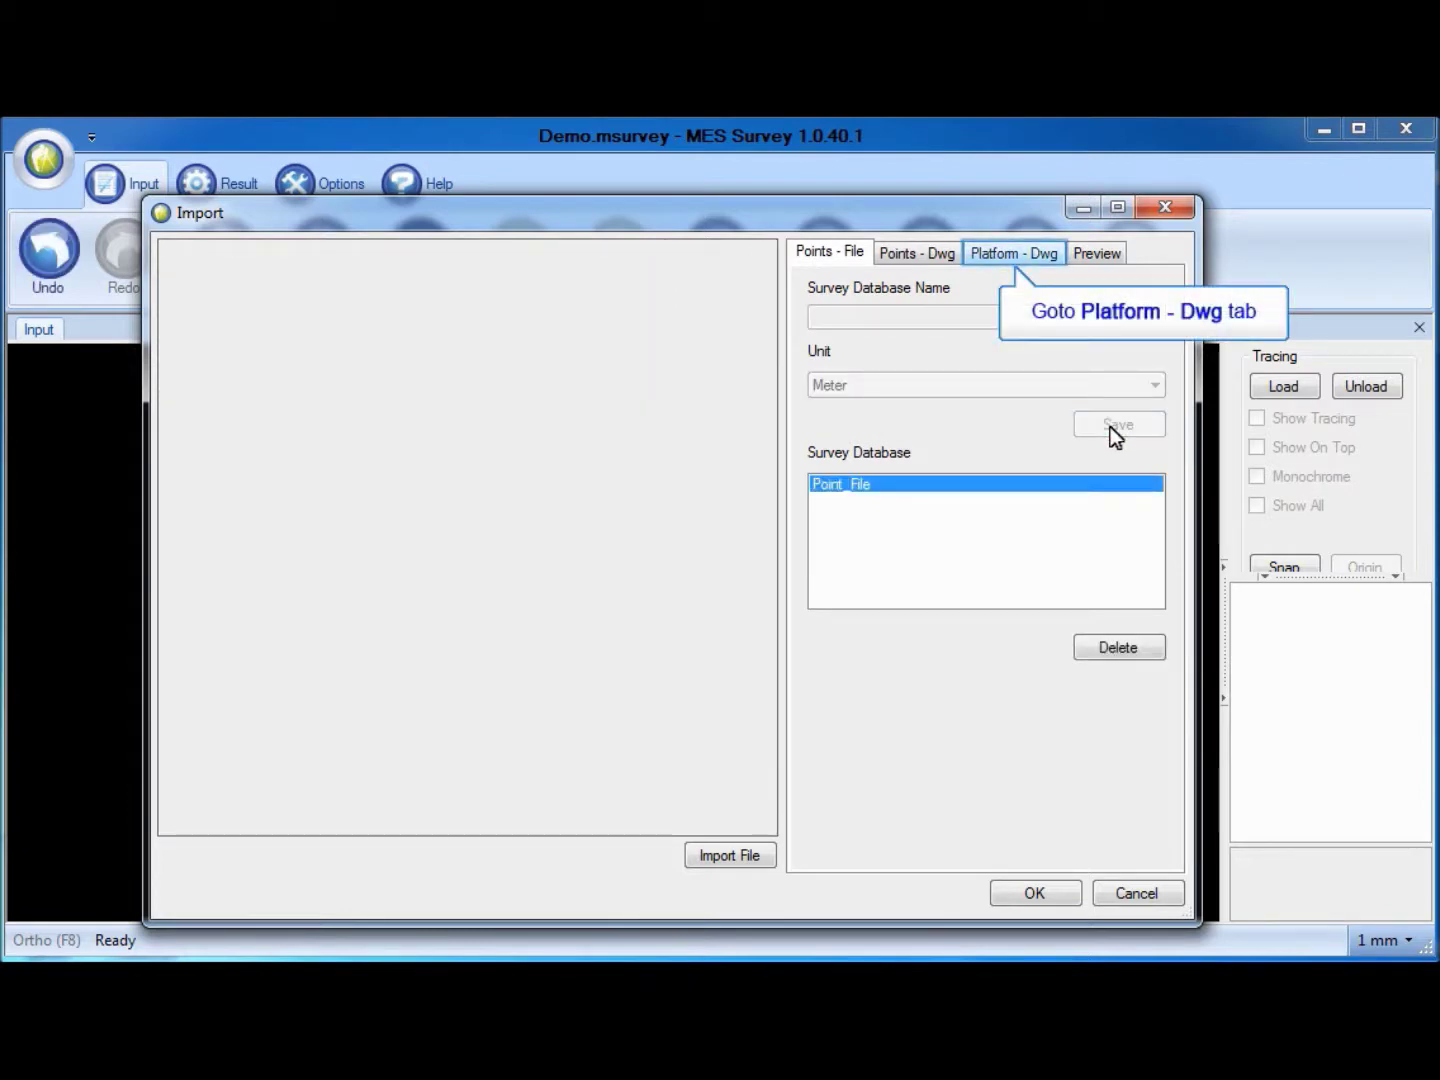
# Load Survey_Drawing.dwg from the Desktop as the source drawing for the platform import
pyautogui.click(1004, 251)
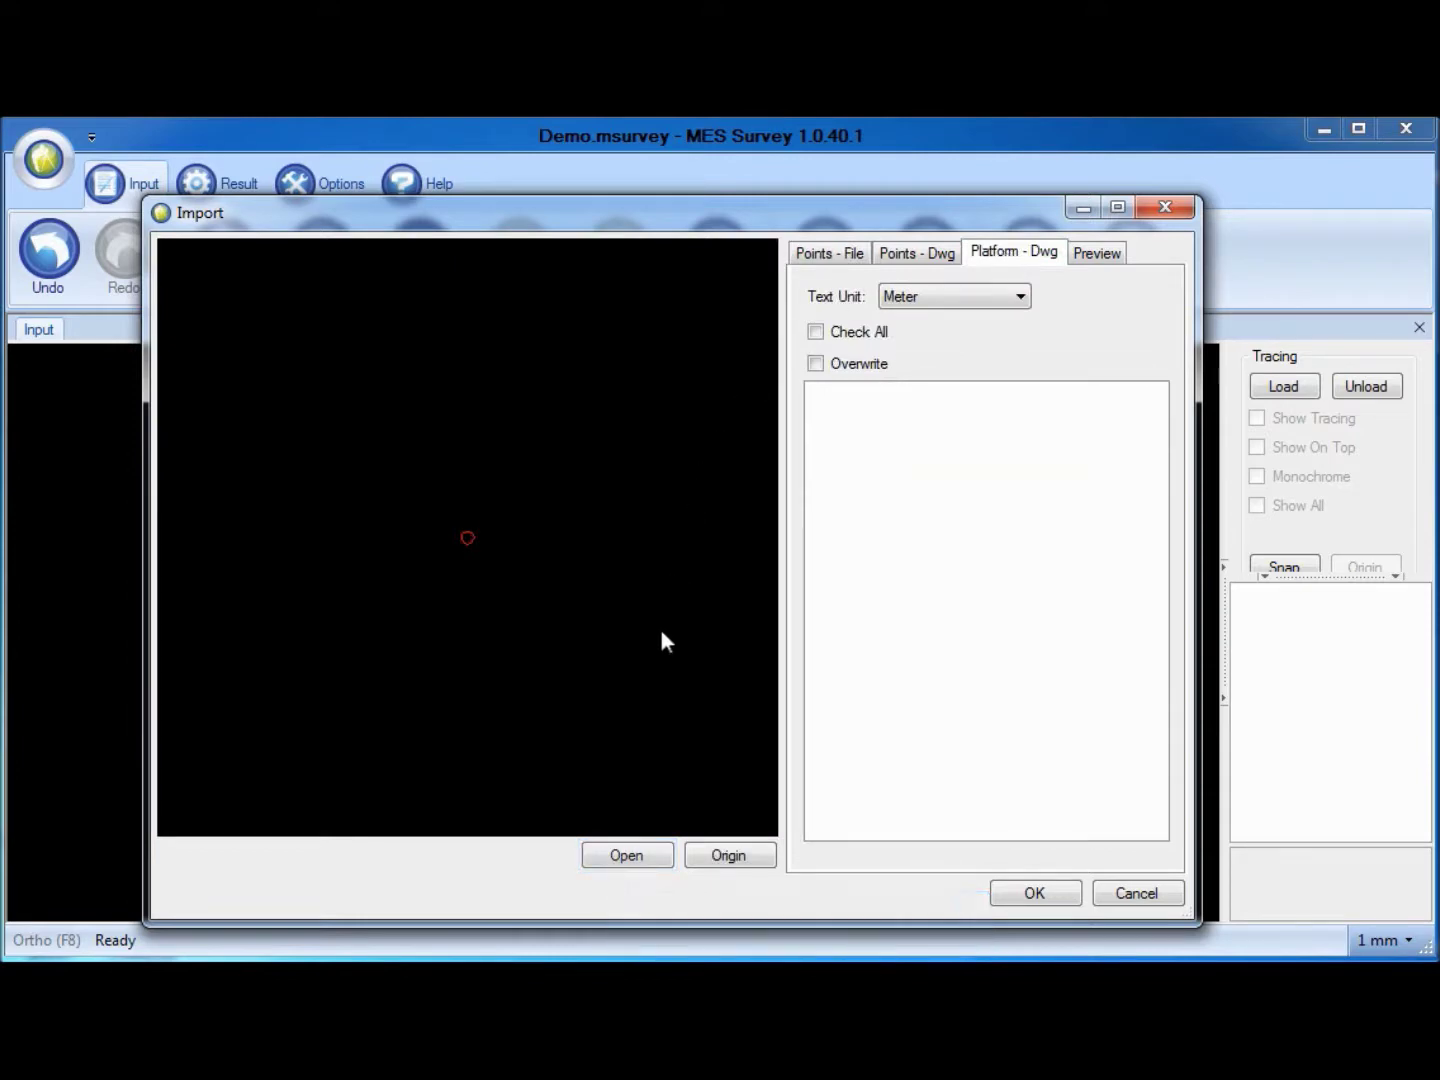
pyautogui.click(641, 855)
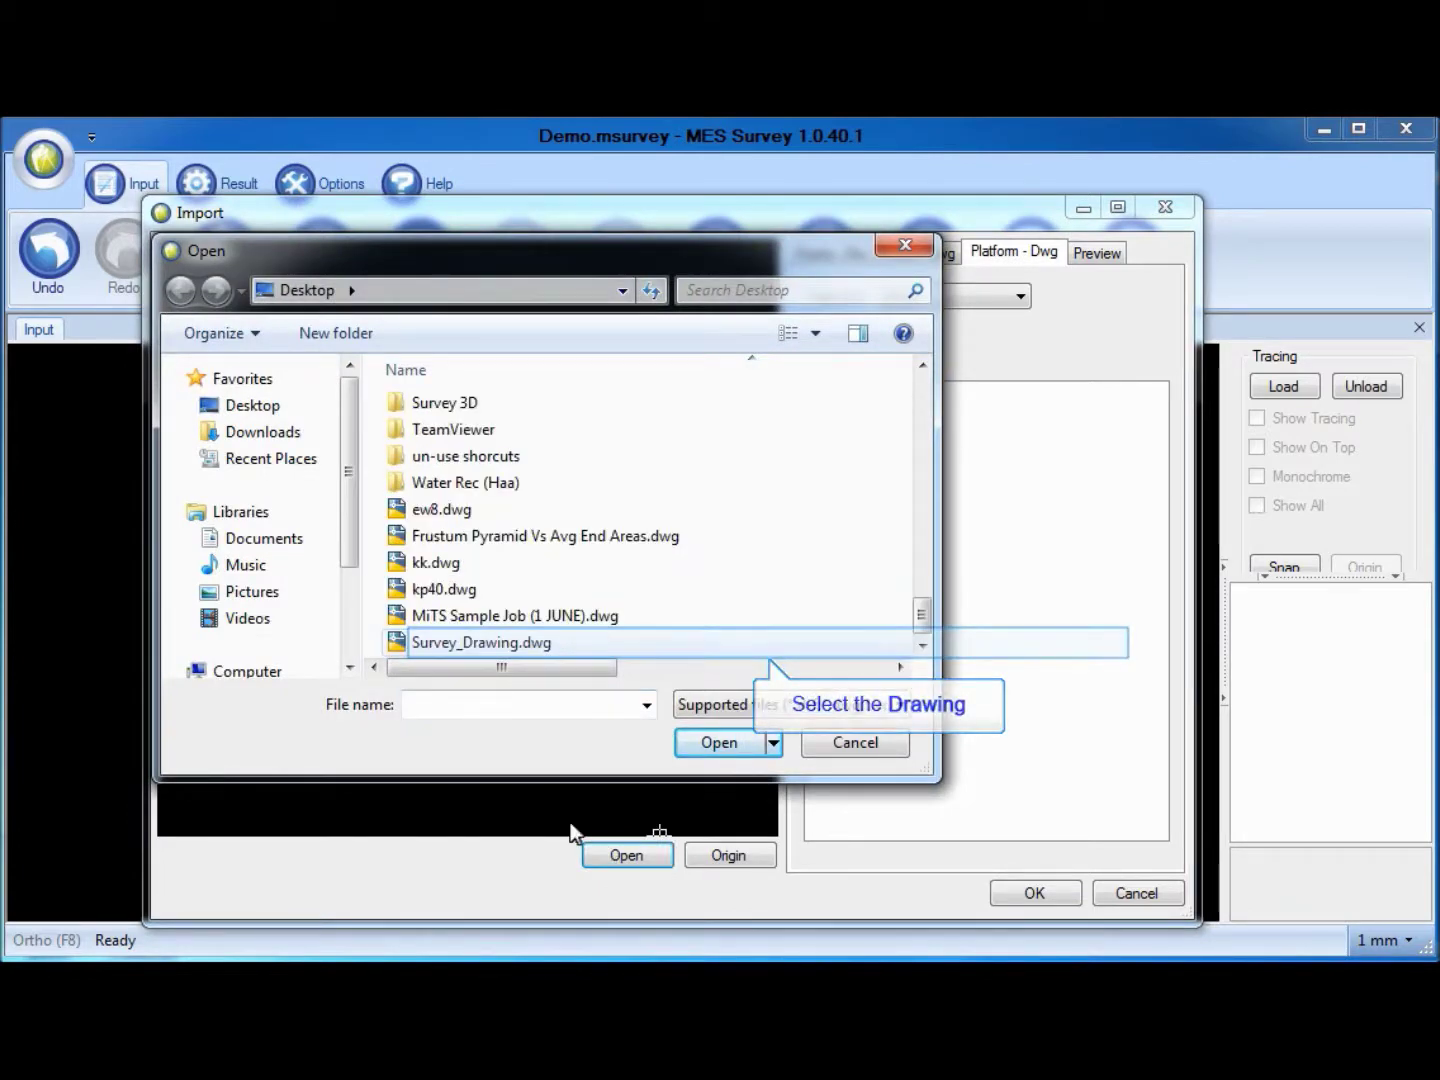
pyautogui.click(514, 638)
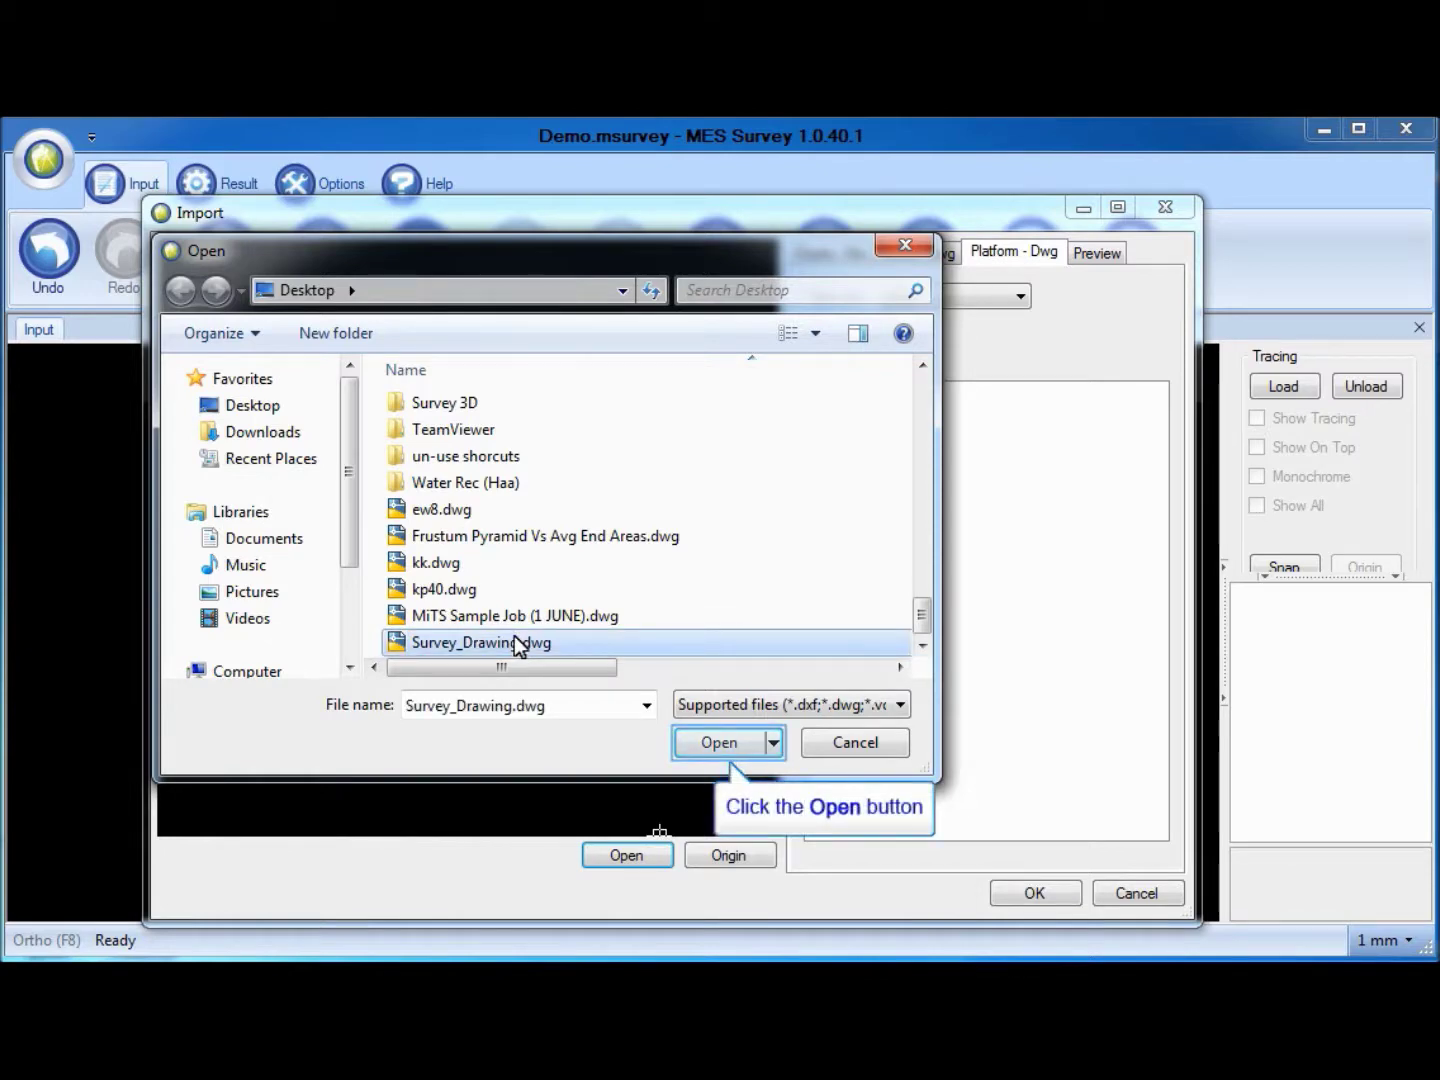
pyautogui.click(713, 745)
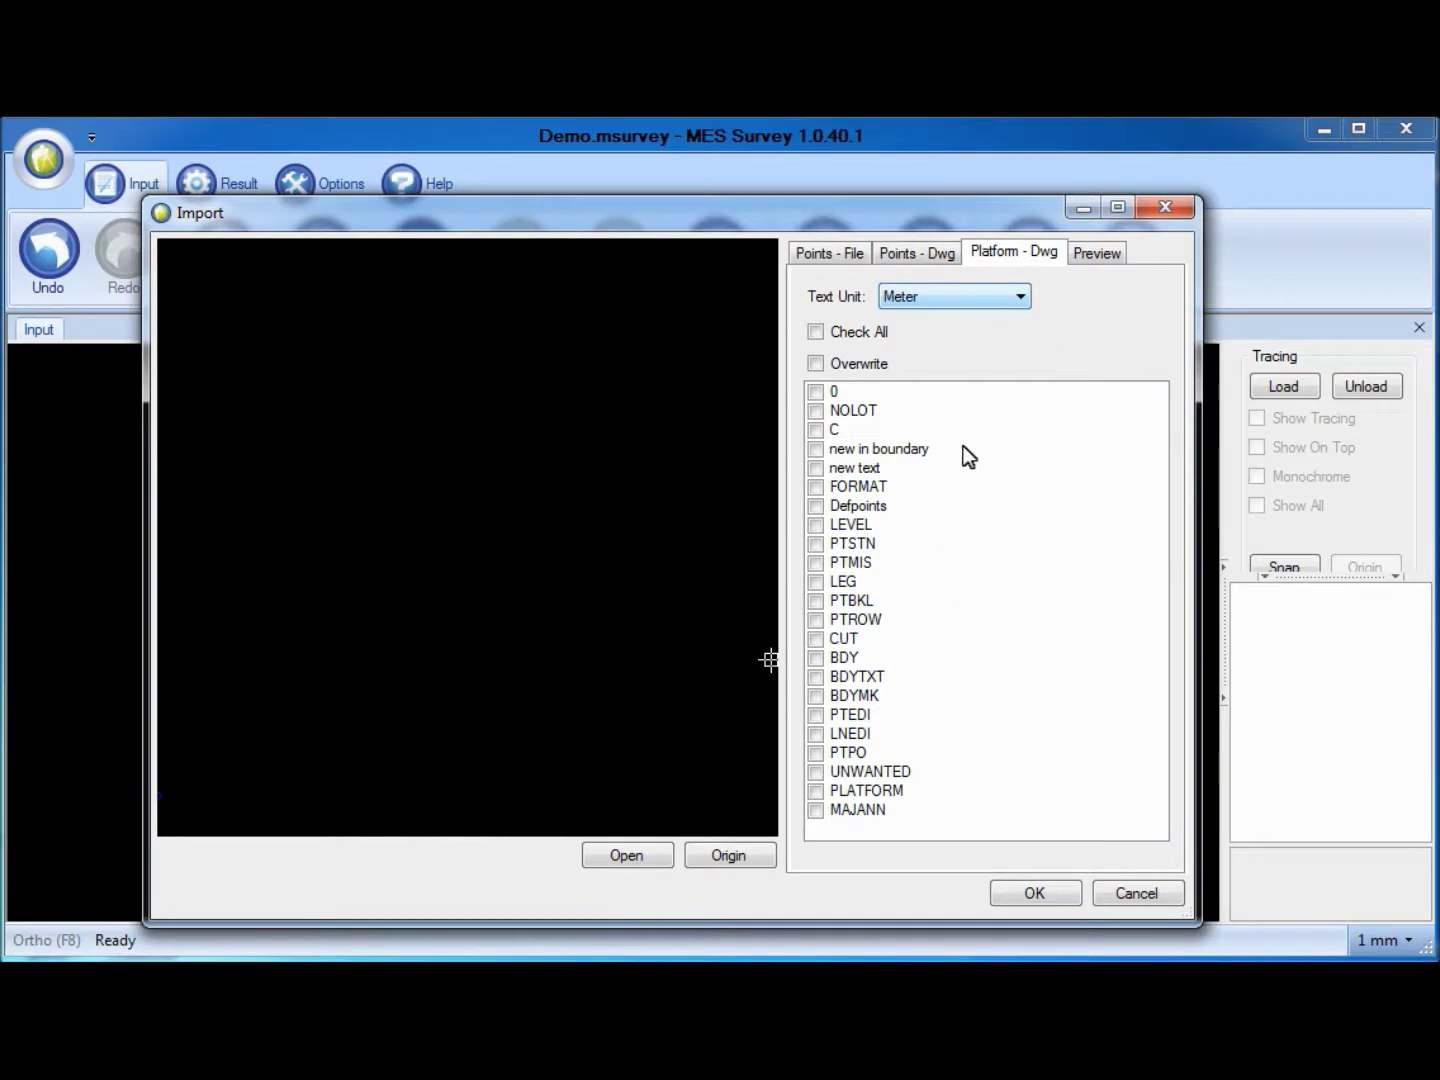
# Import only the PLATFORM layer of the drawing with the text unit Meter
pyautogui.click(973, 300)
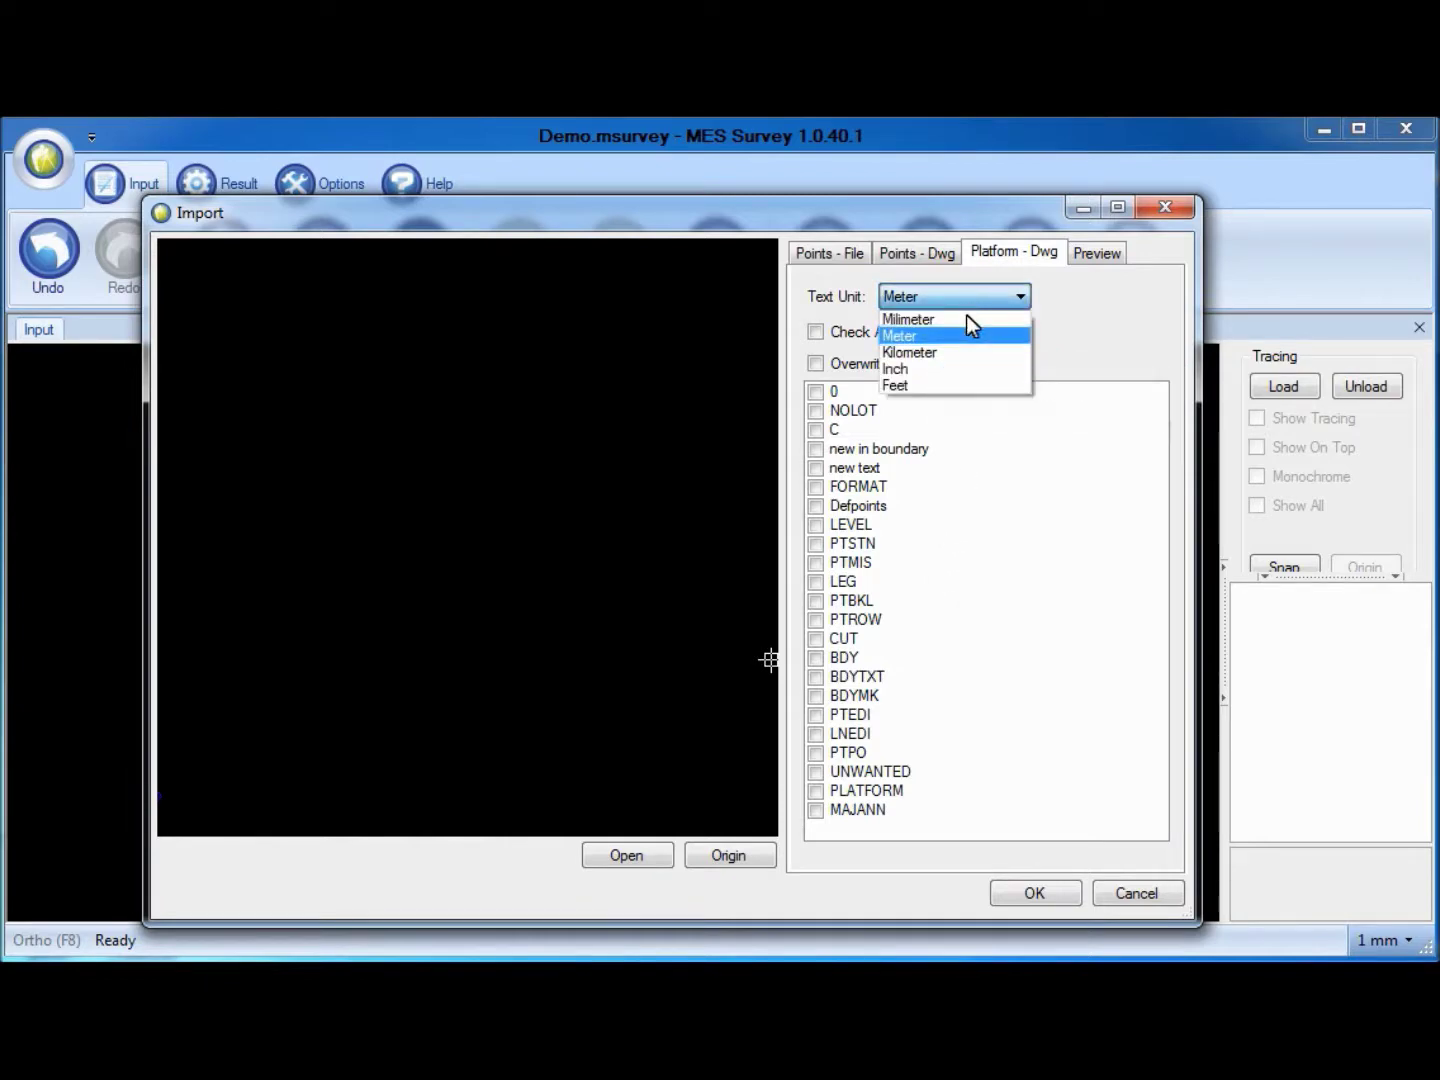
pyautogui.click(967, 335)
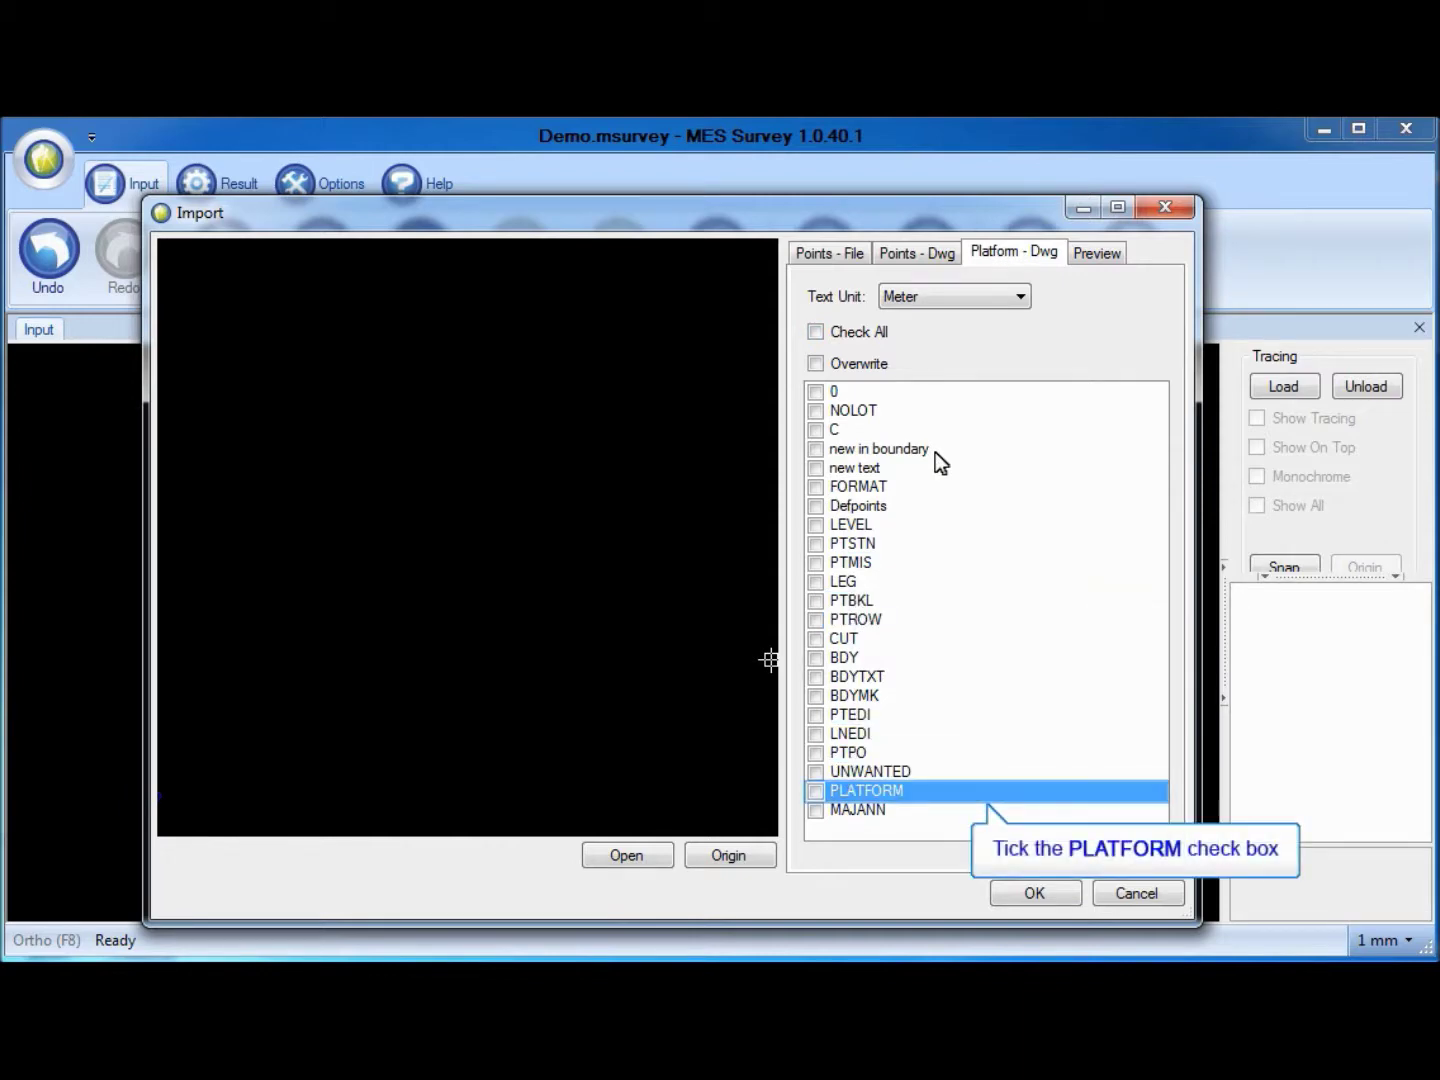
pyautogui.click(886, 791)
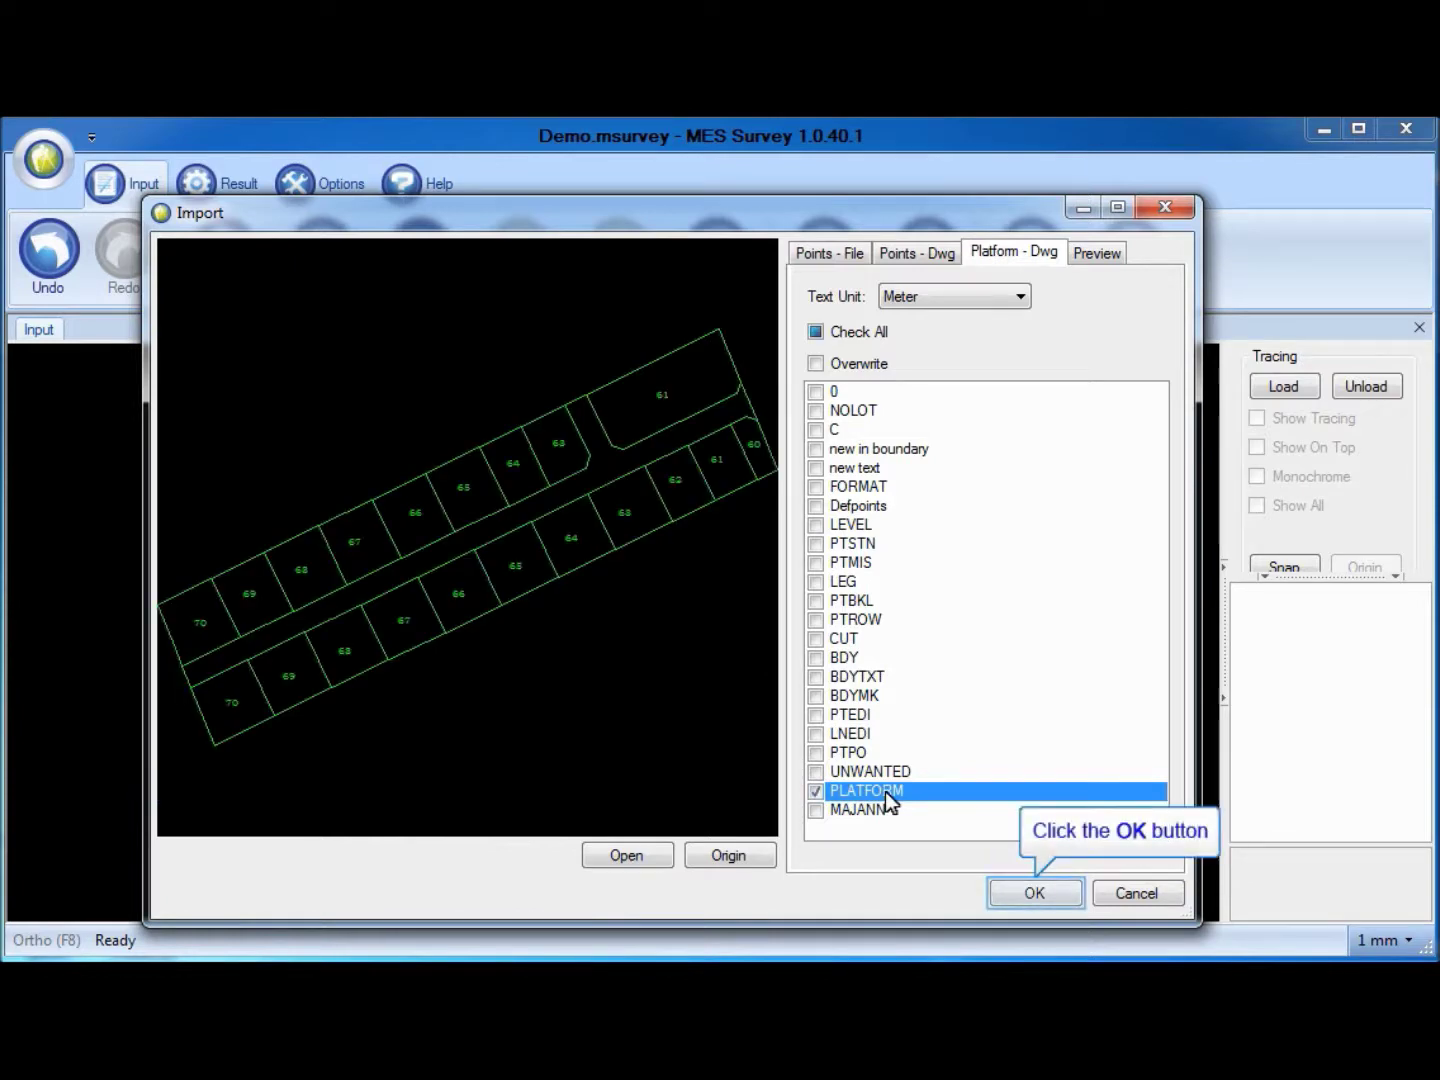
pyautogui.click(1034, 893)
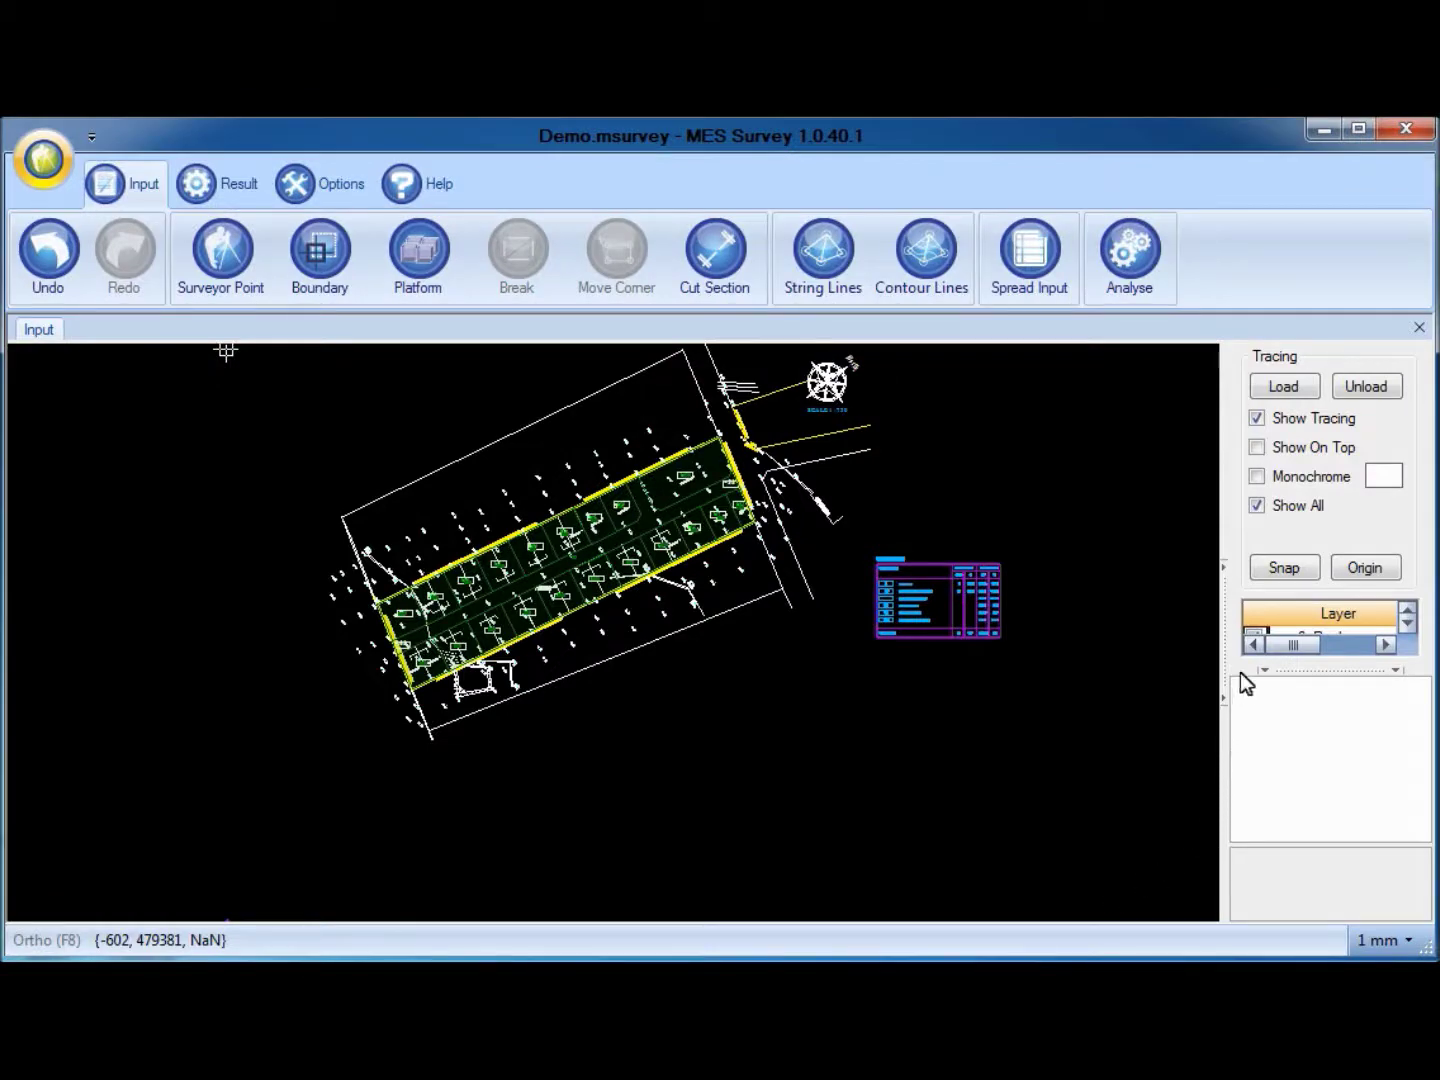
# Enlarge the tracing layer list and widen the tracing side panel
pyautogui.moveTo(1239, 671); pyautogui.dragTo(1245, 753)
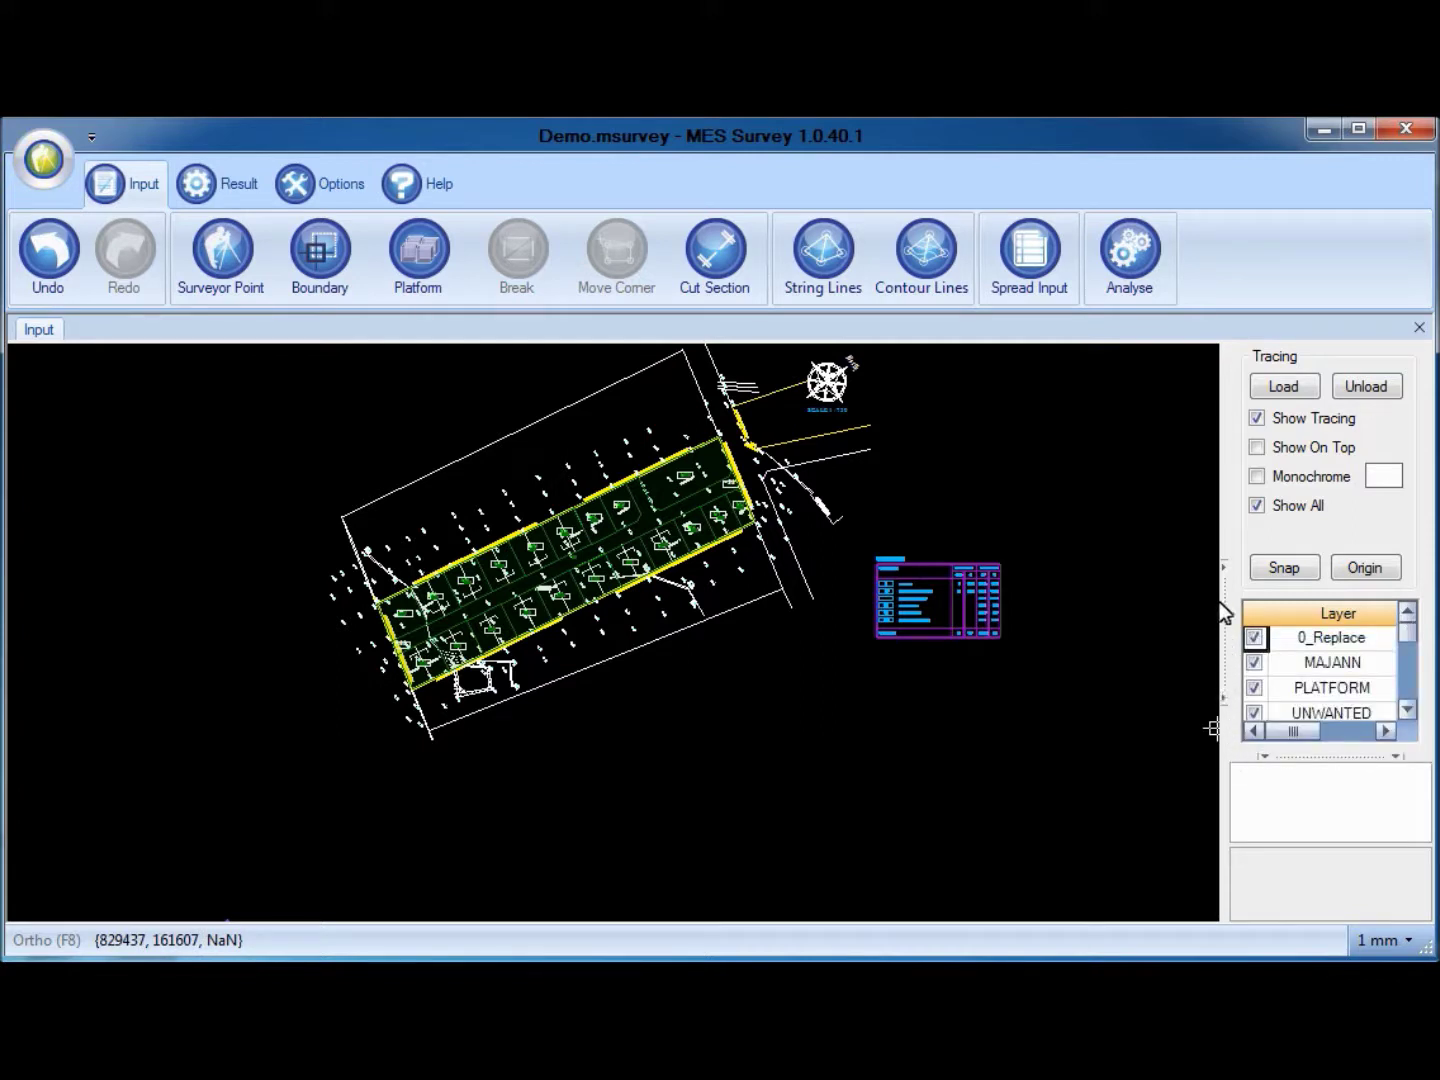
pyautogui.moveTo(1220, 505); pyautogui.dragTo(1165, 520)
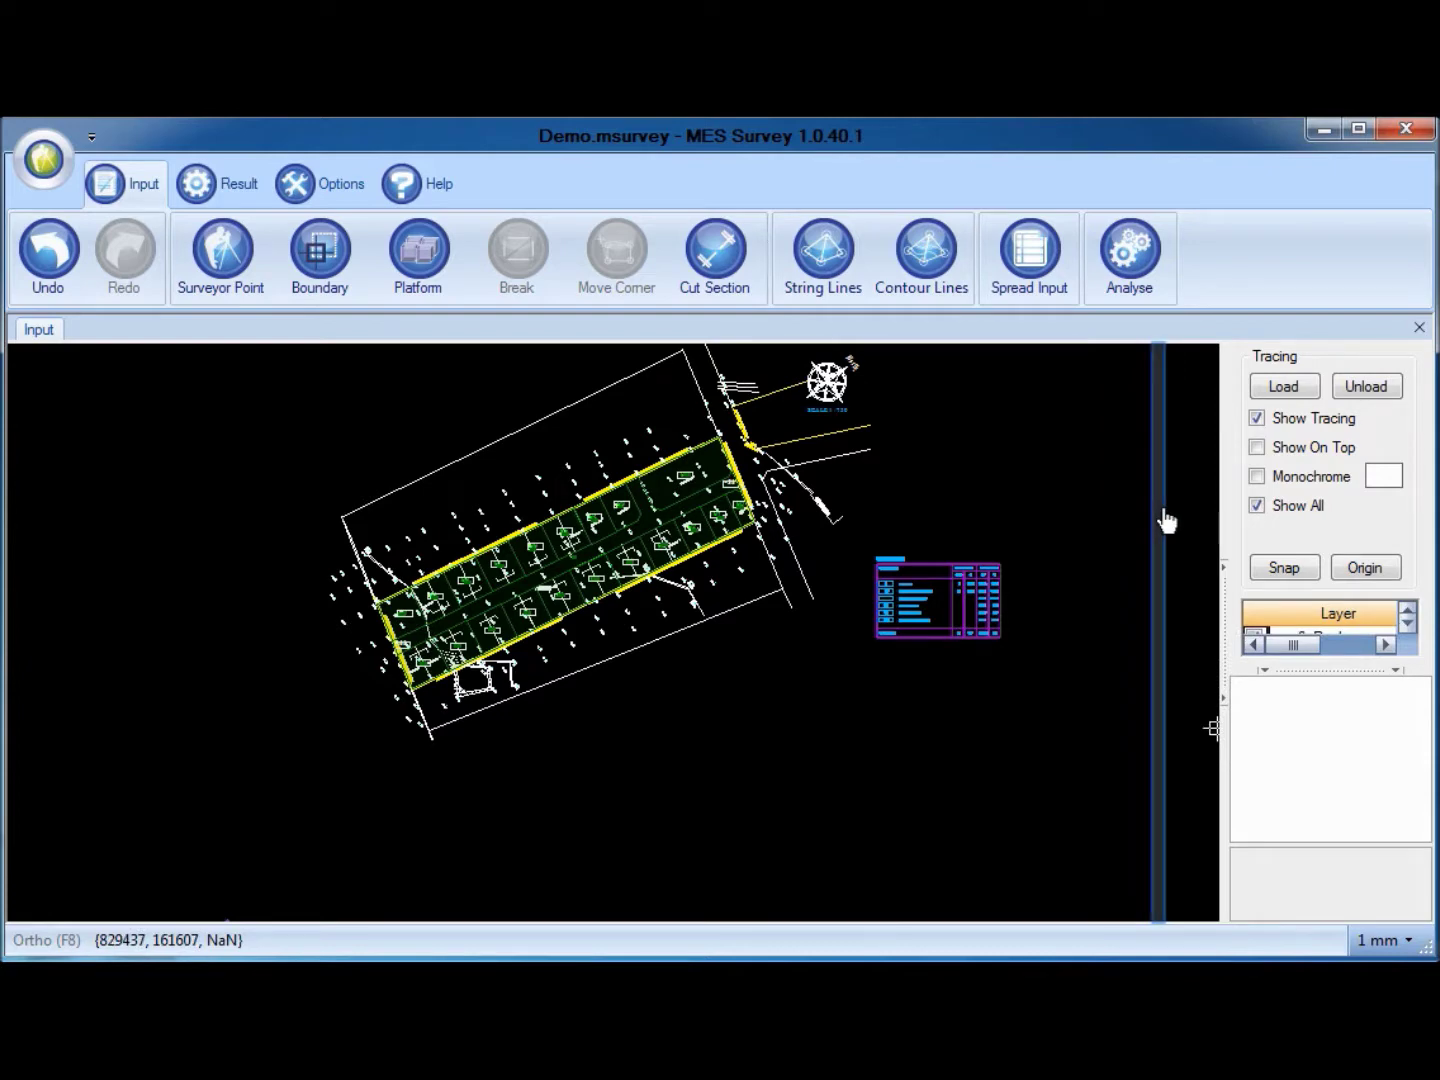
# Collapse and restore the tracing side panel, and hide and restore the properties pane below the layer list
pyautogui.moveTo(1165, 519); pyautogui.dragTo(1165, 624)
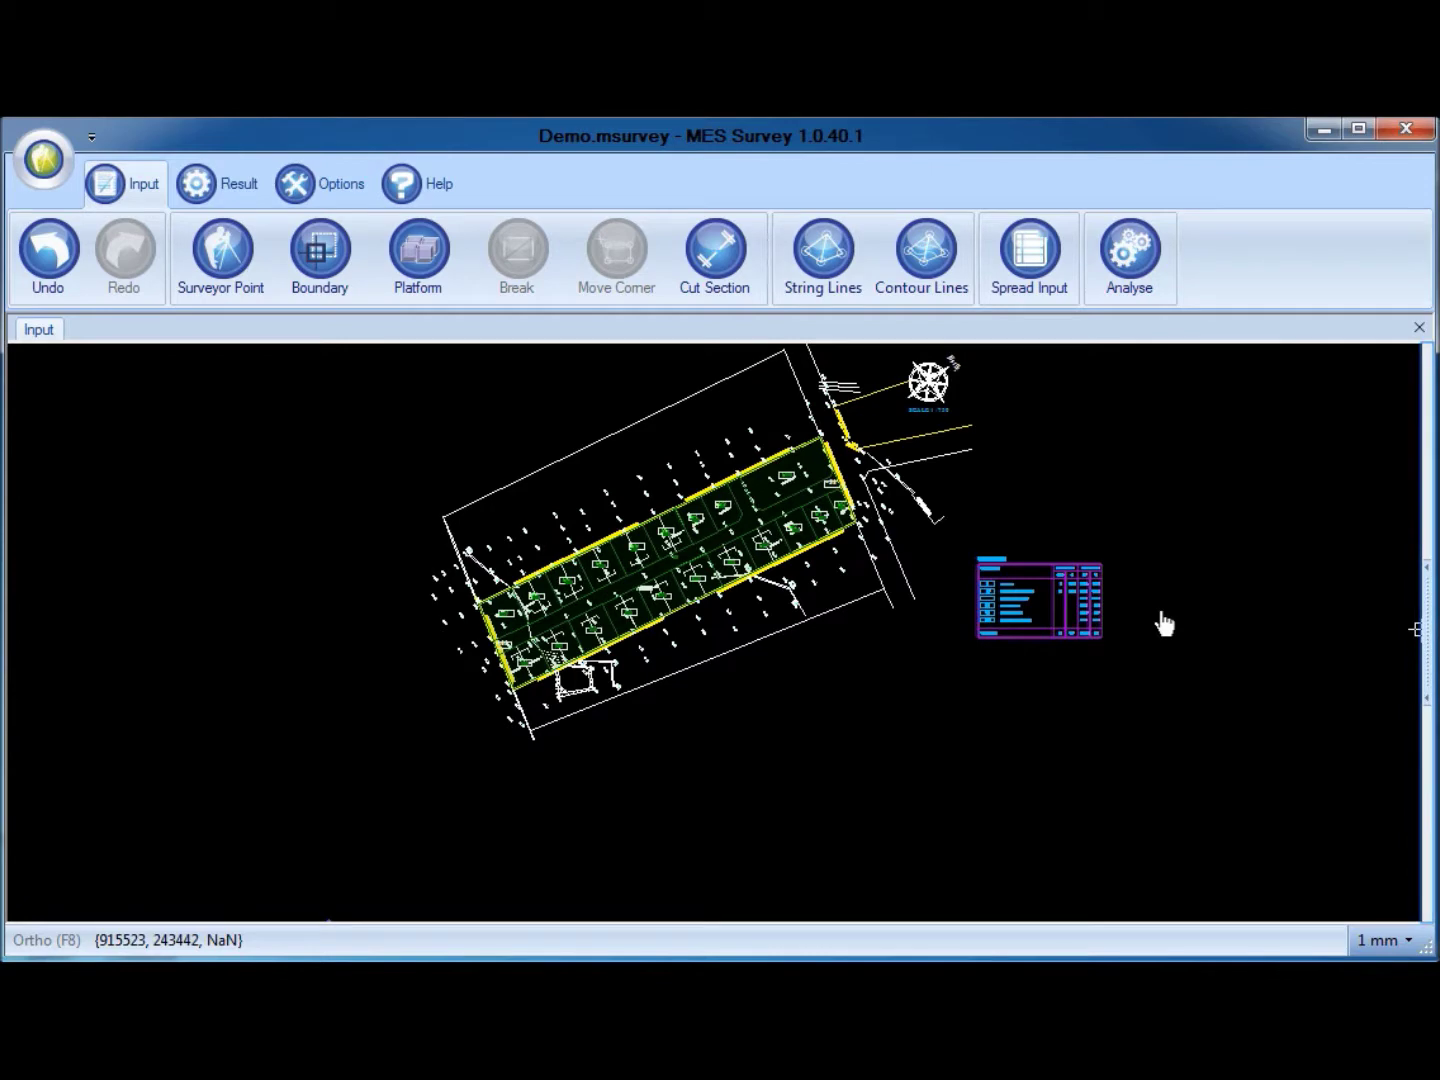
pyautogui.click(1424, 627)
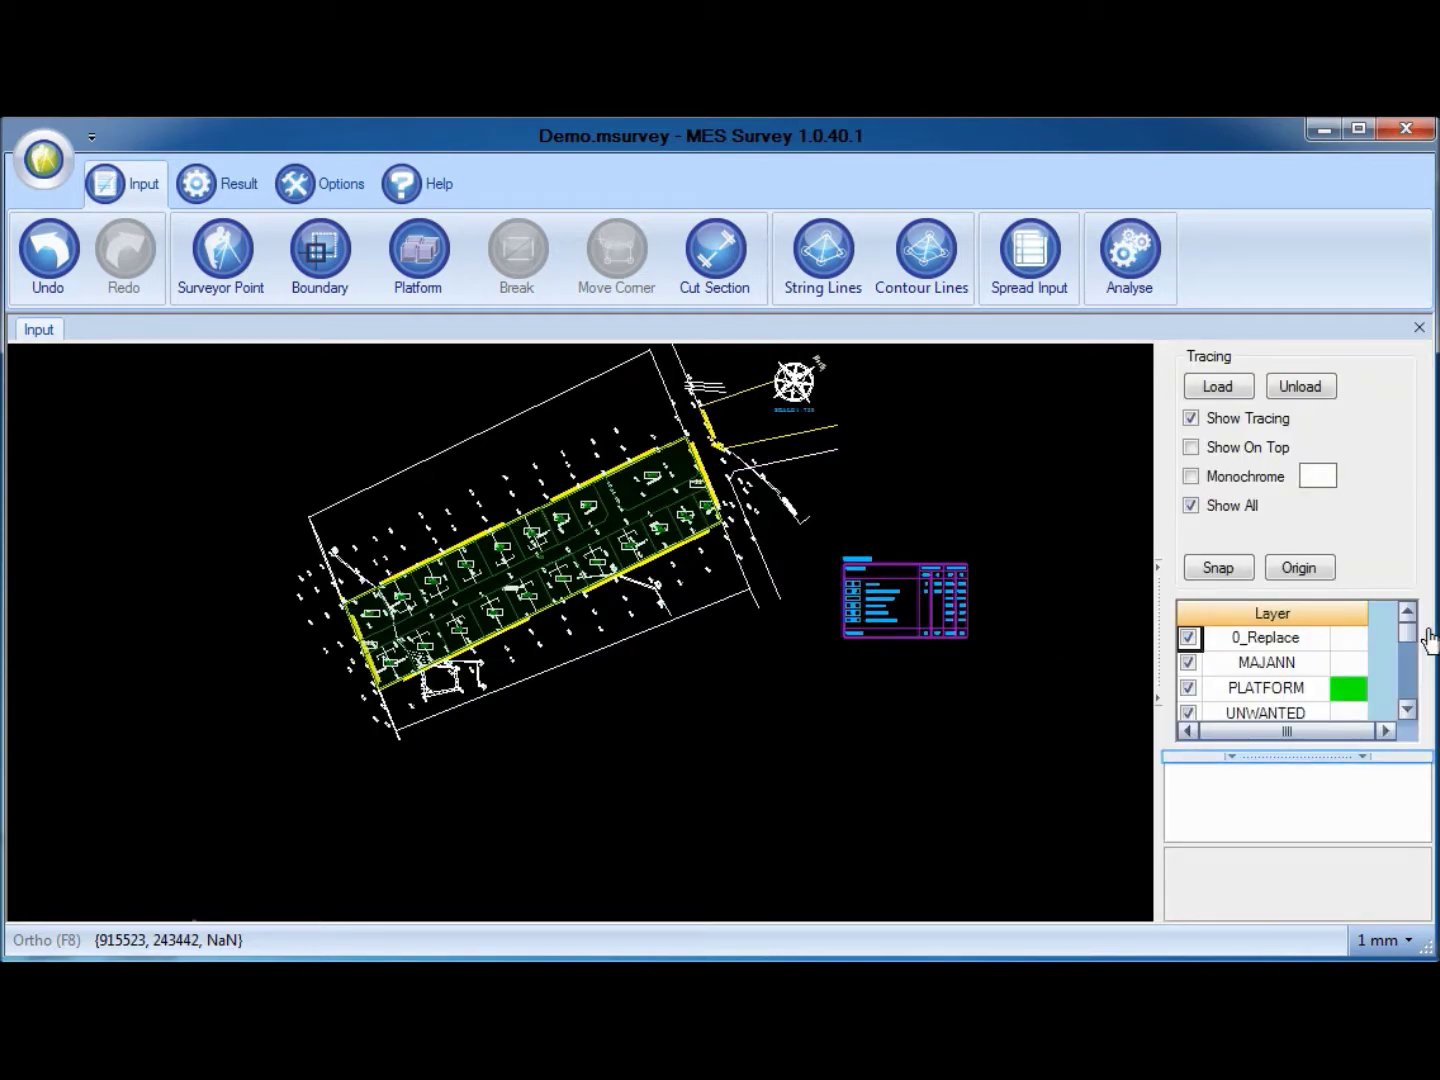
pyautogui.click(1319, 757)
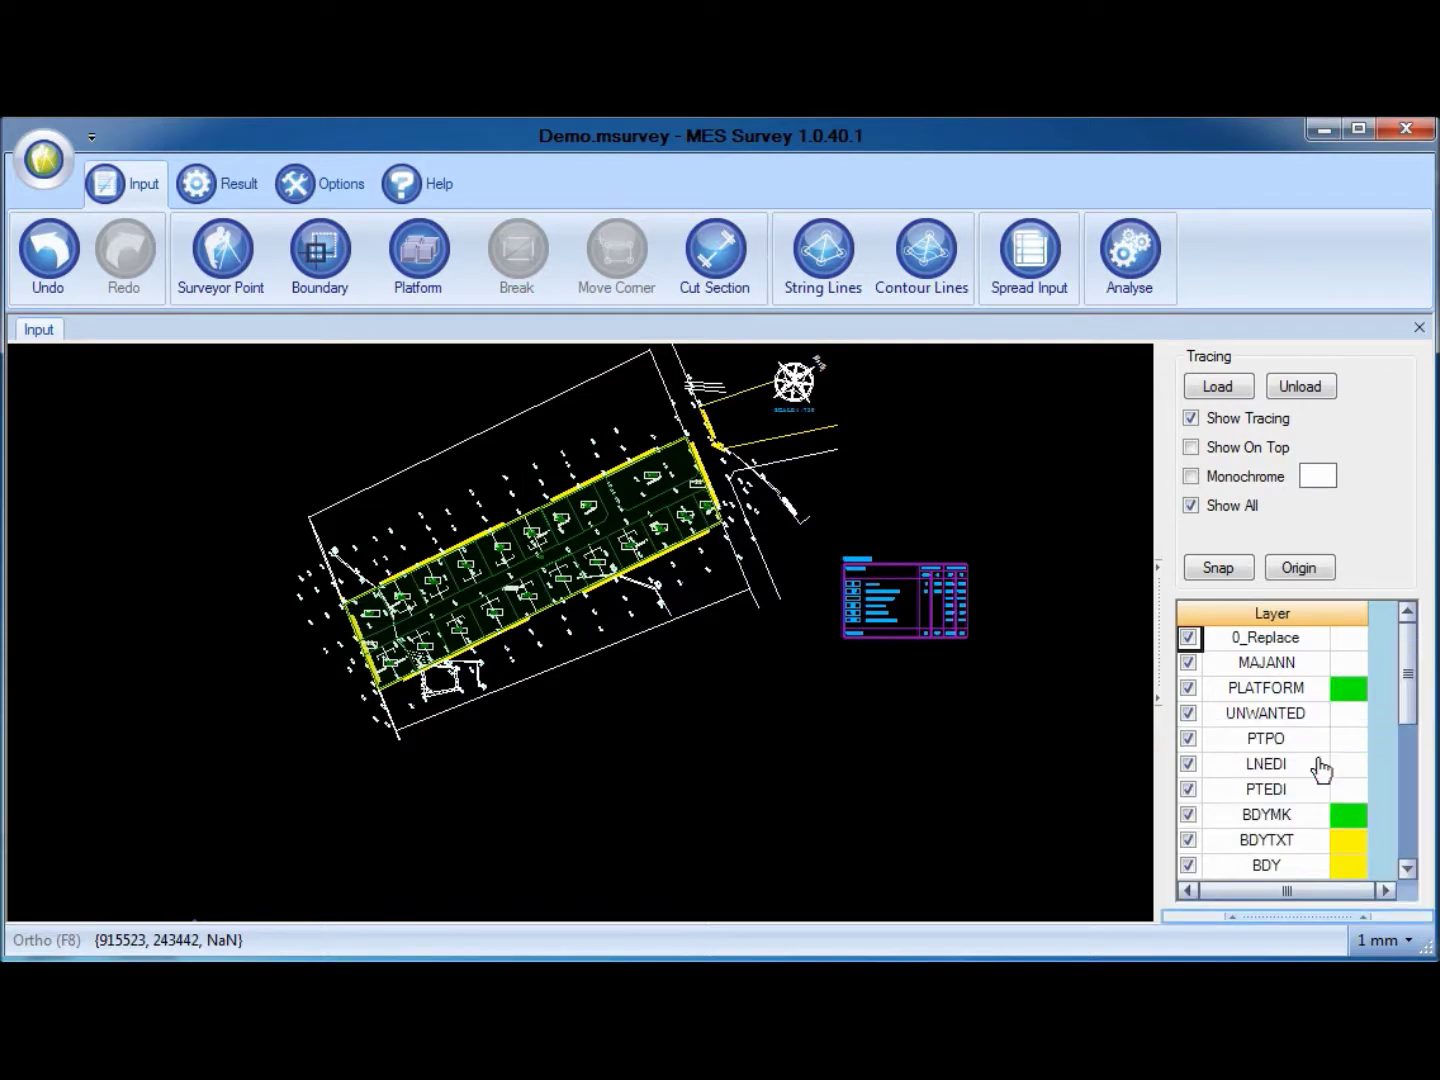
pyautogui.click(1310, 917)
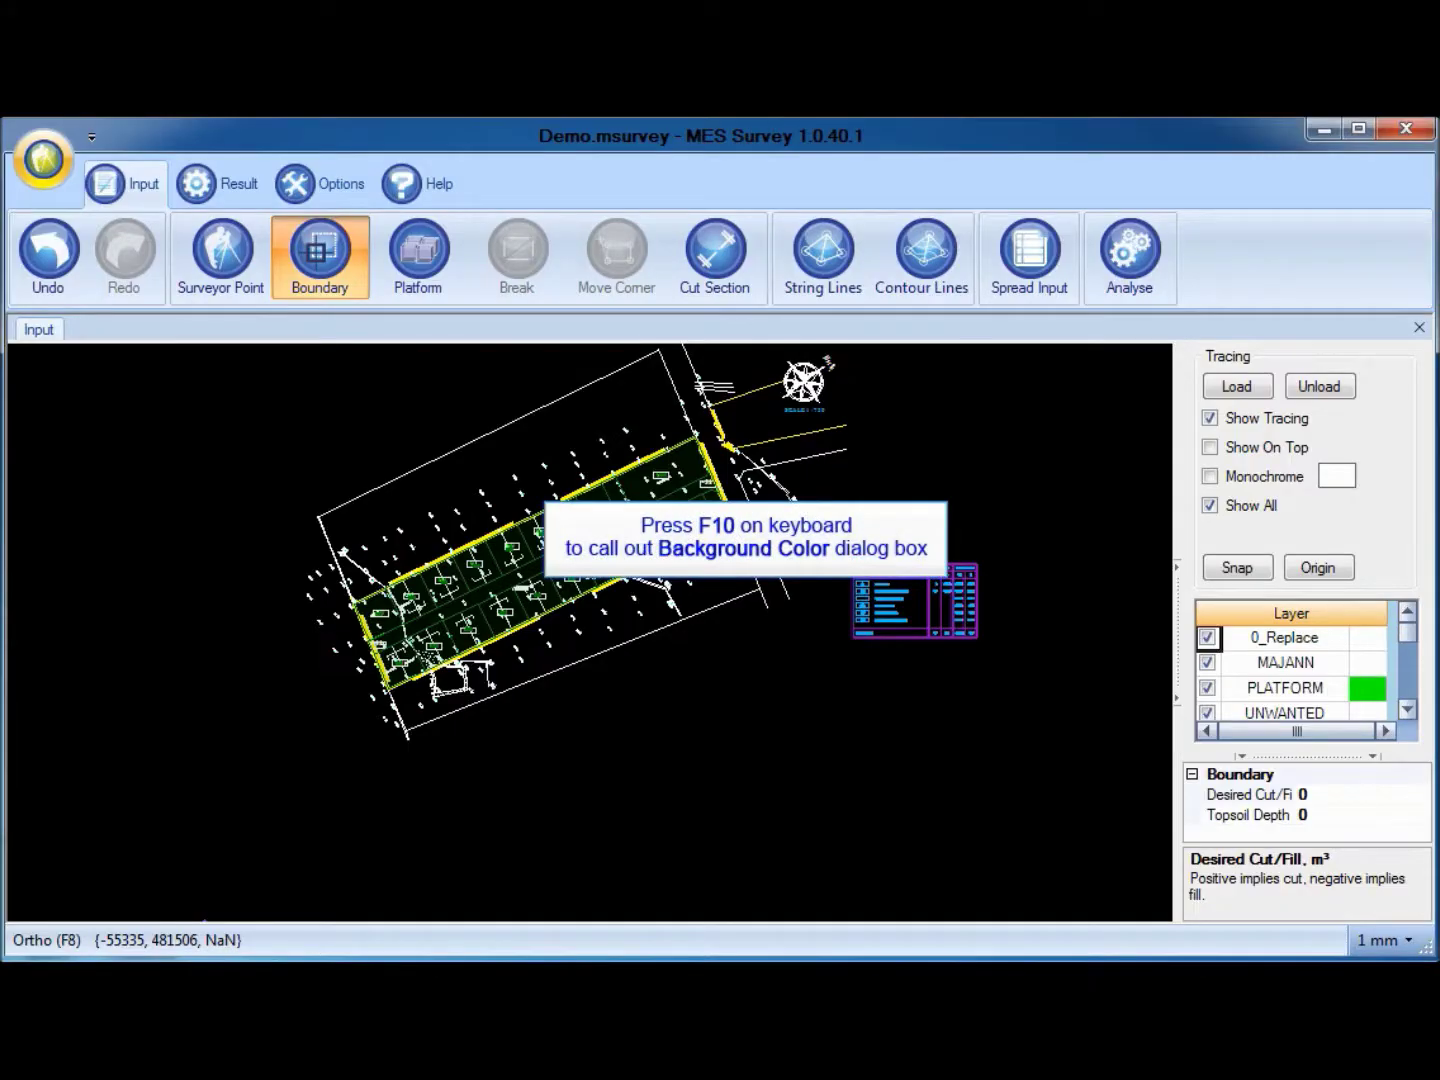
# Change the drawing area's background color to light gray
pyautogui.press('F10')
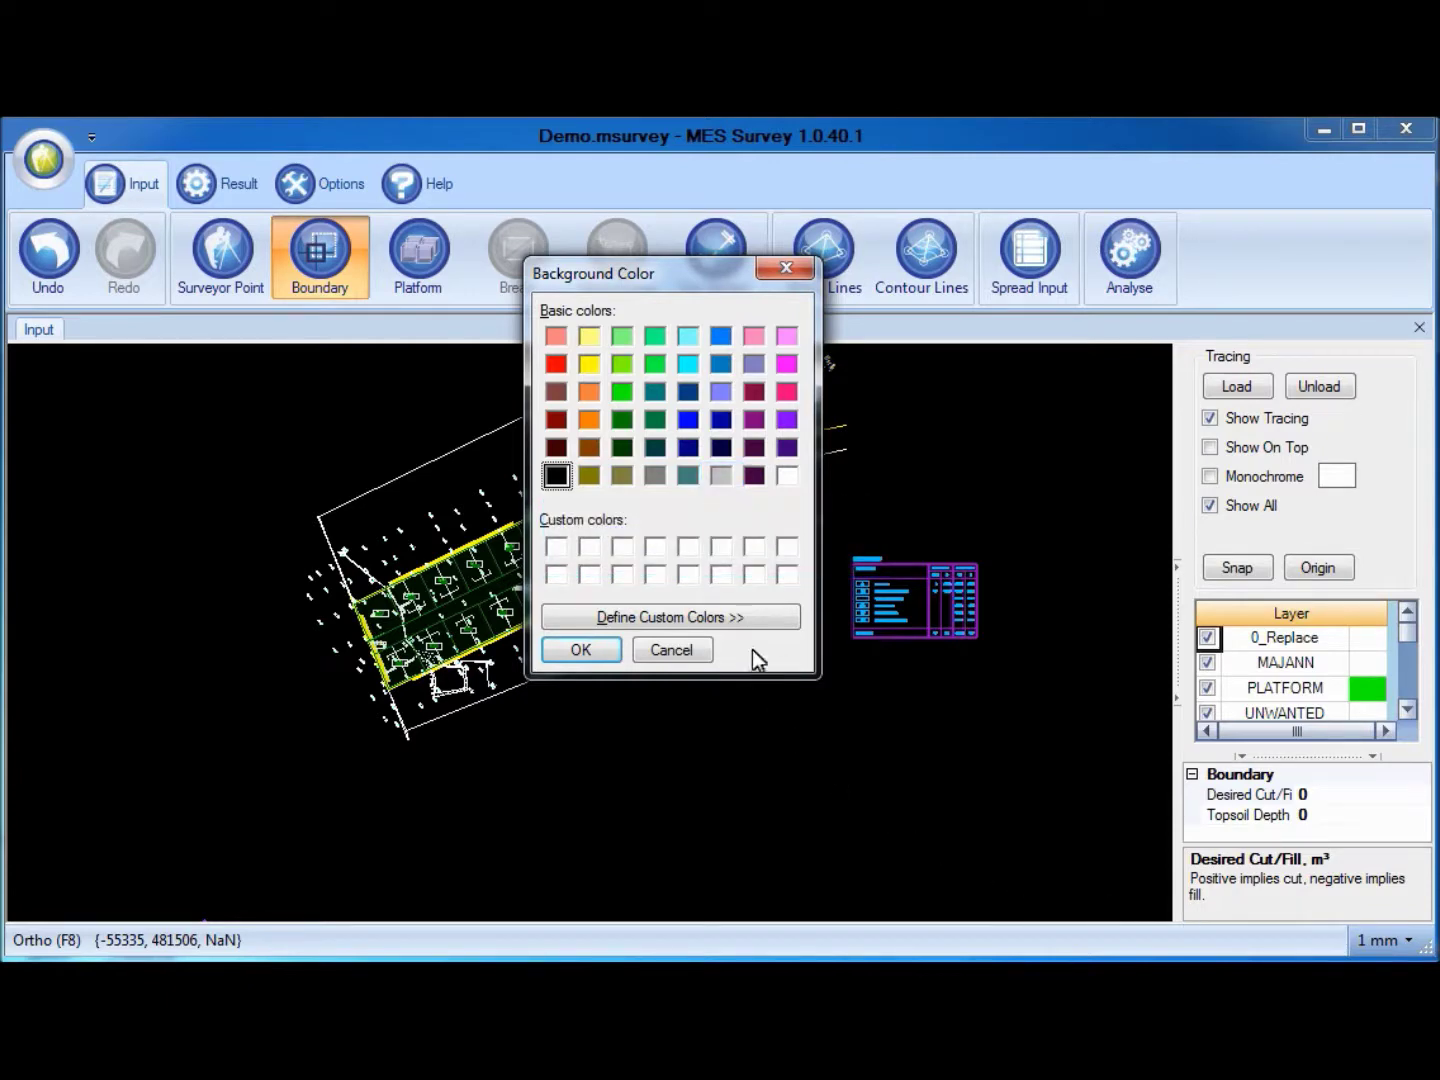
pyautogui.click(723, 476)
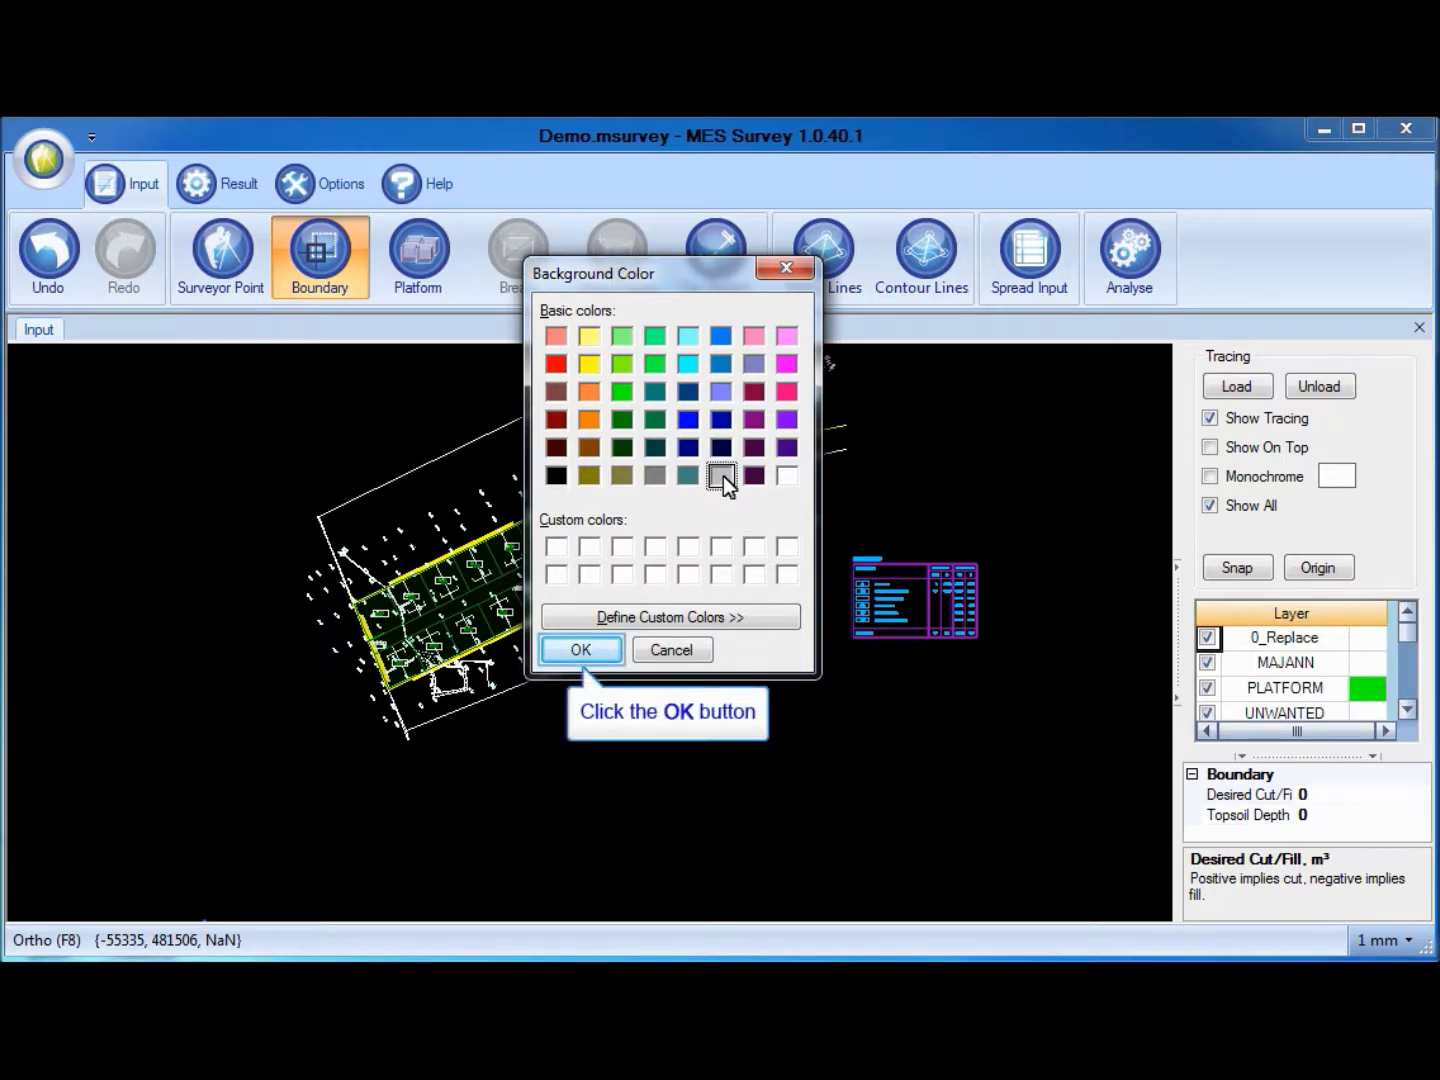
pyautogui.click(598, 647)
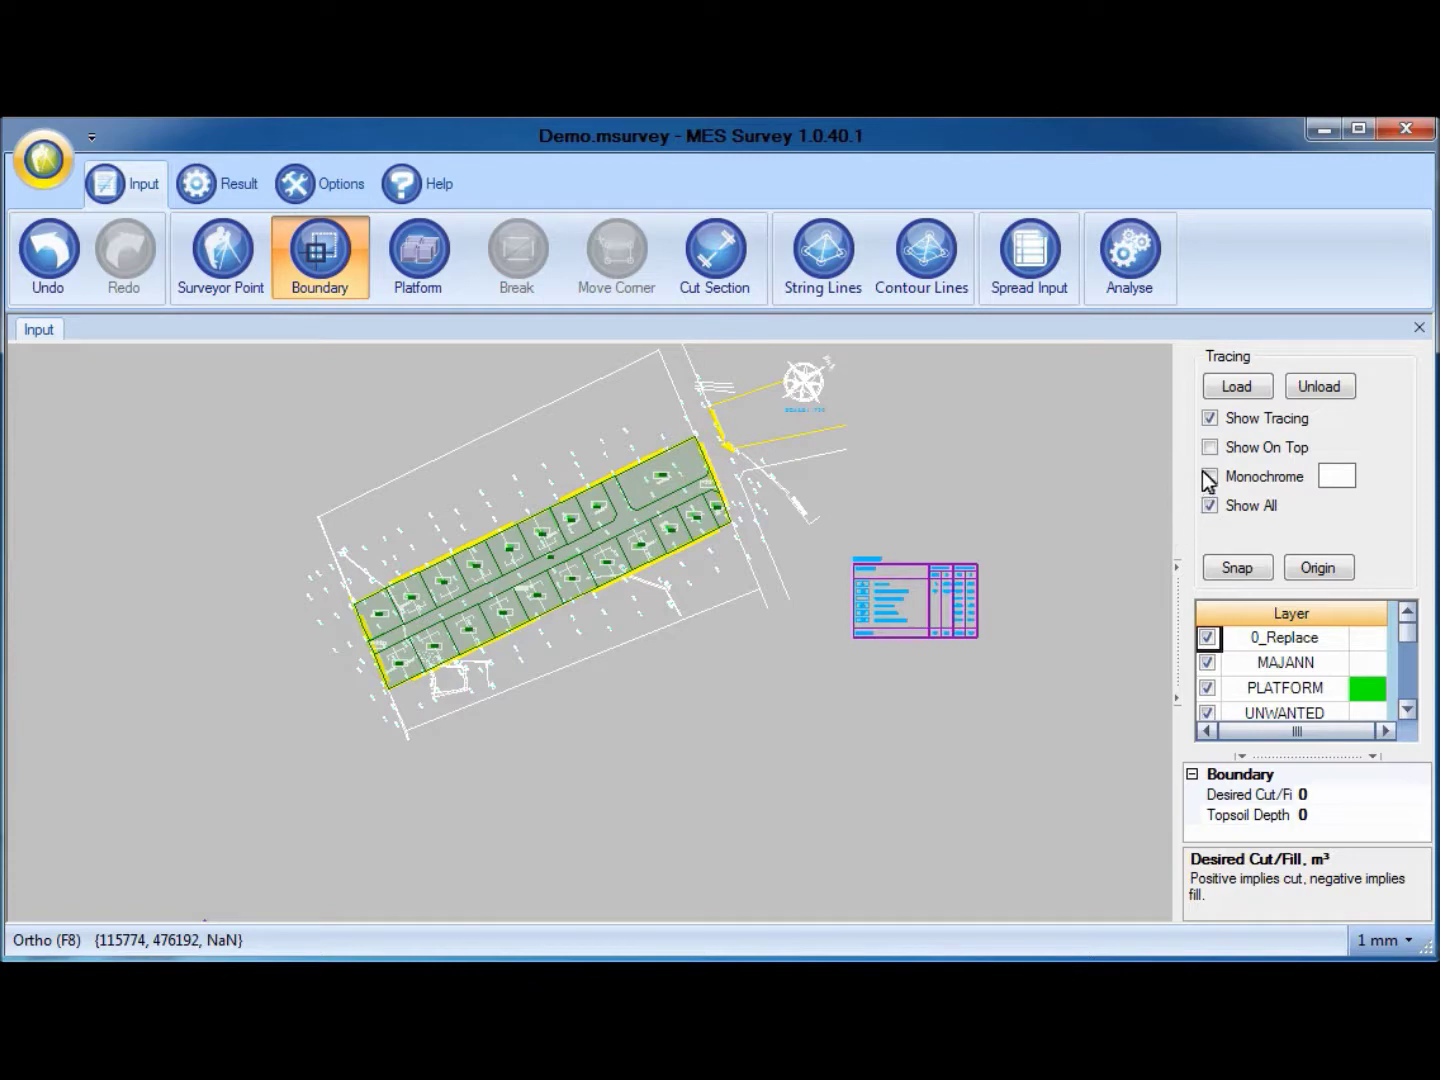
# Hide and reshow the tracing, and bring it on top of the platforms and back
pyautogui.click(1211, 418)
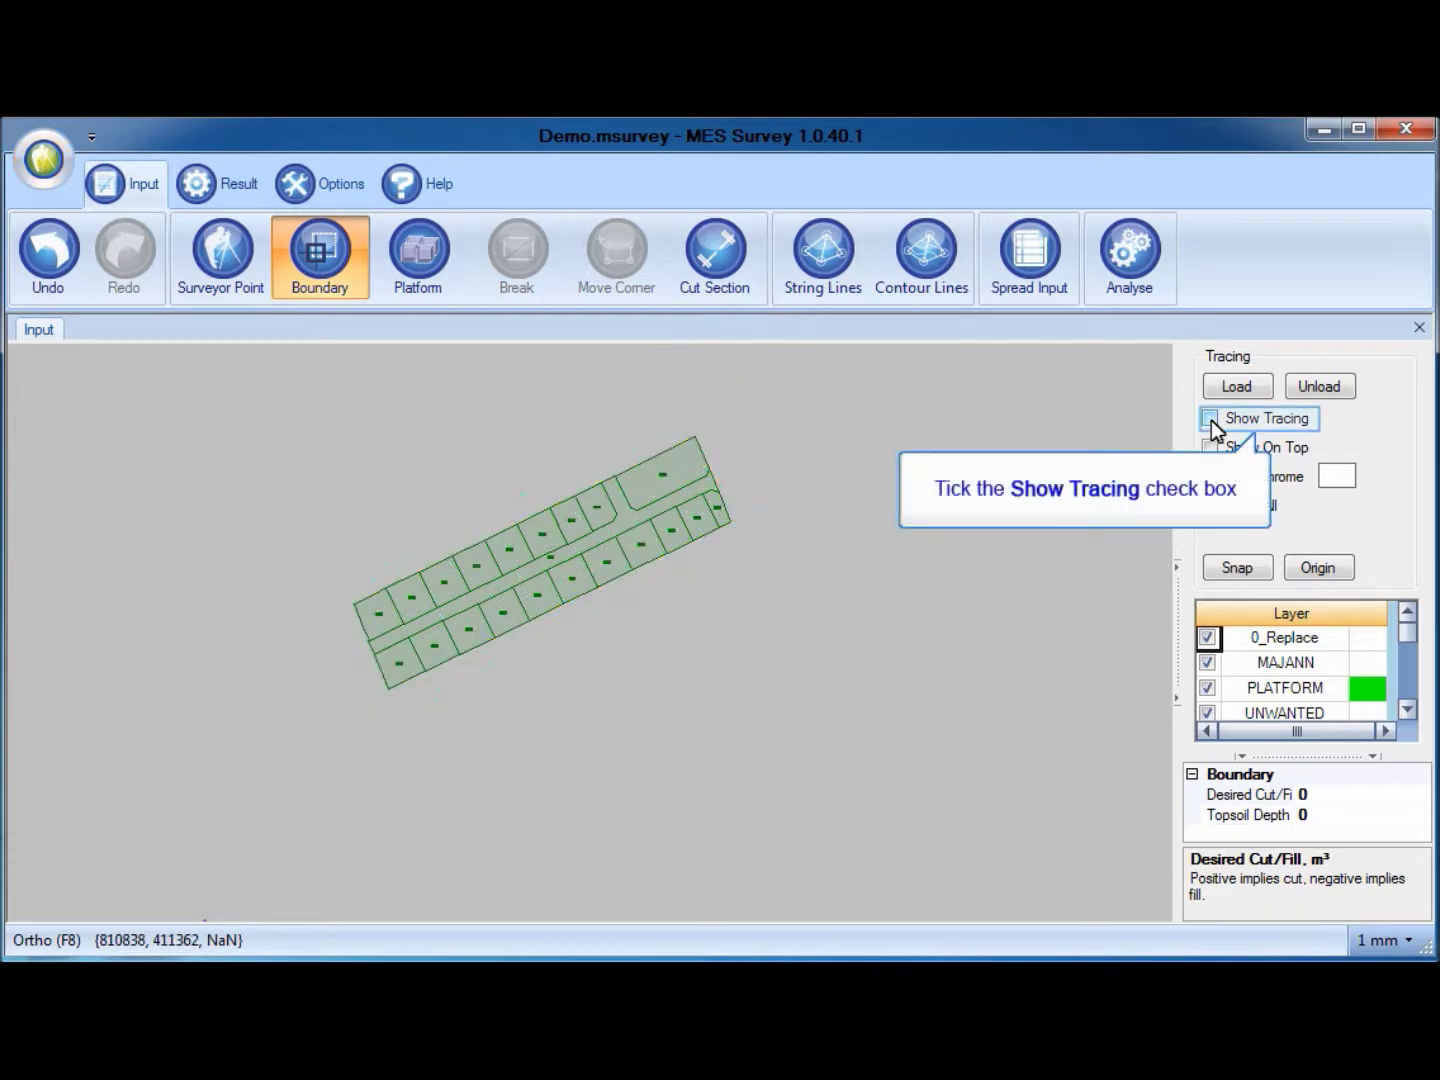
pyautogui.click(1210, 418)
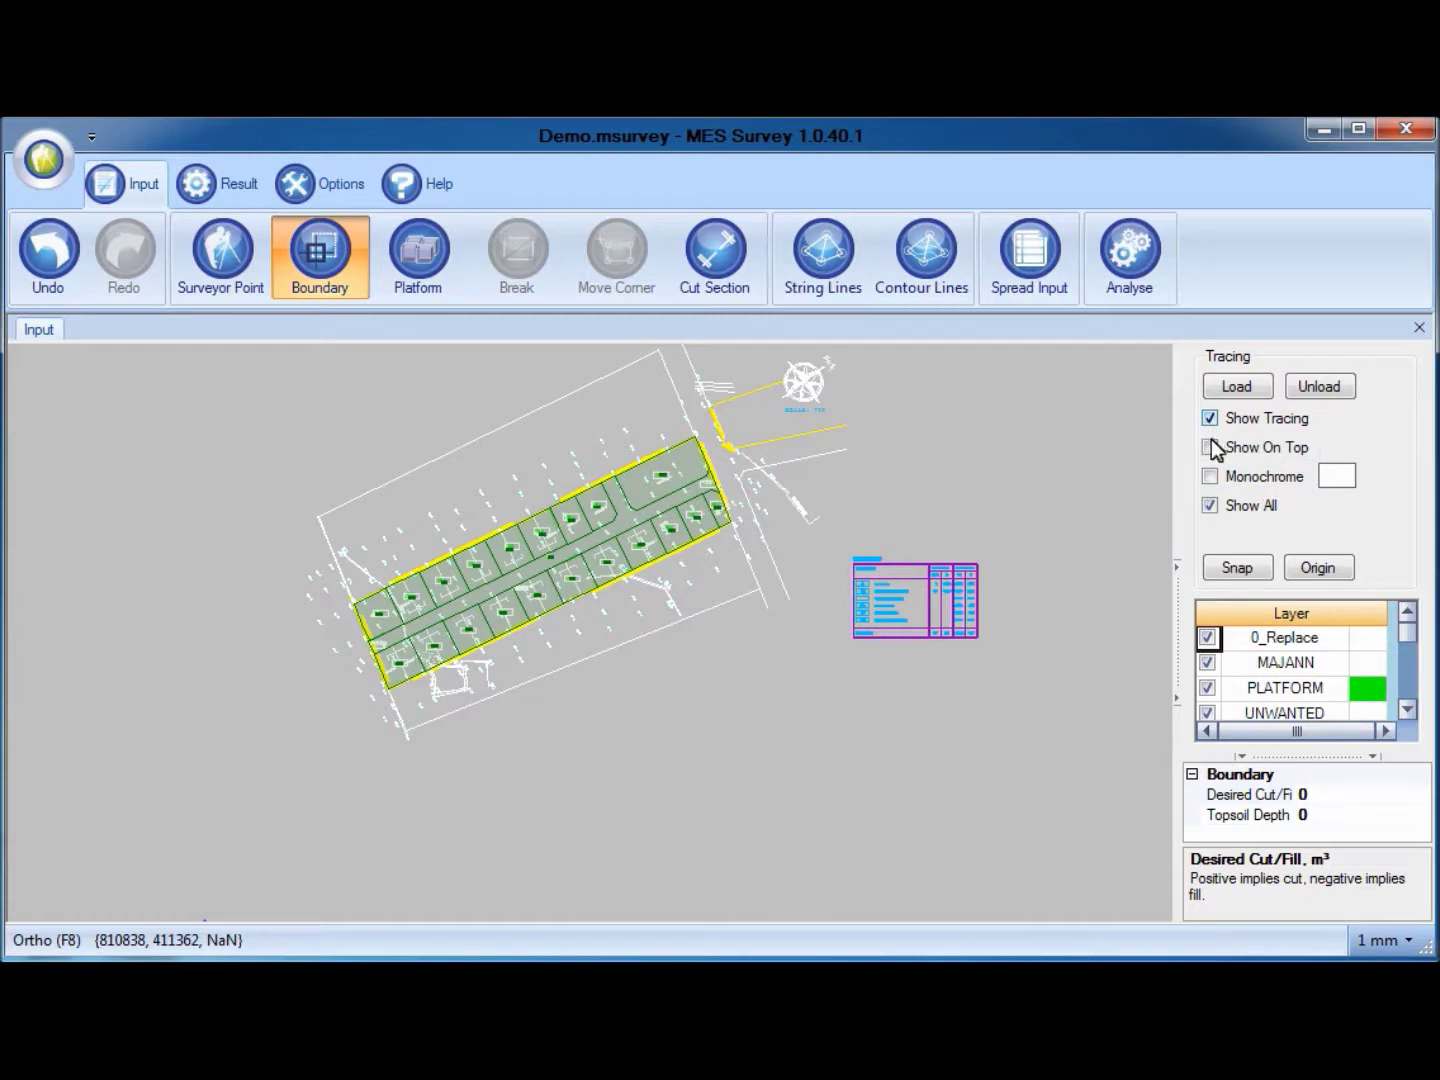
pyautogui.click(1210, 447)
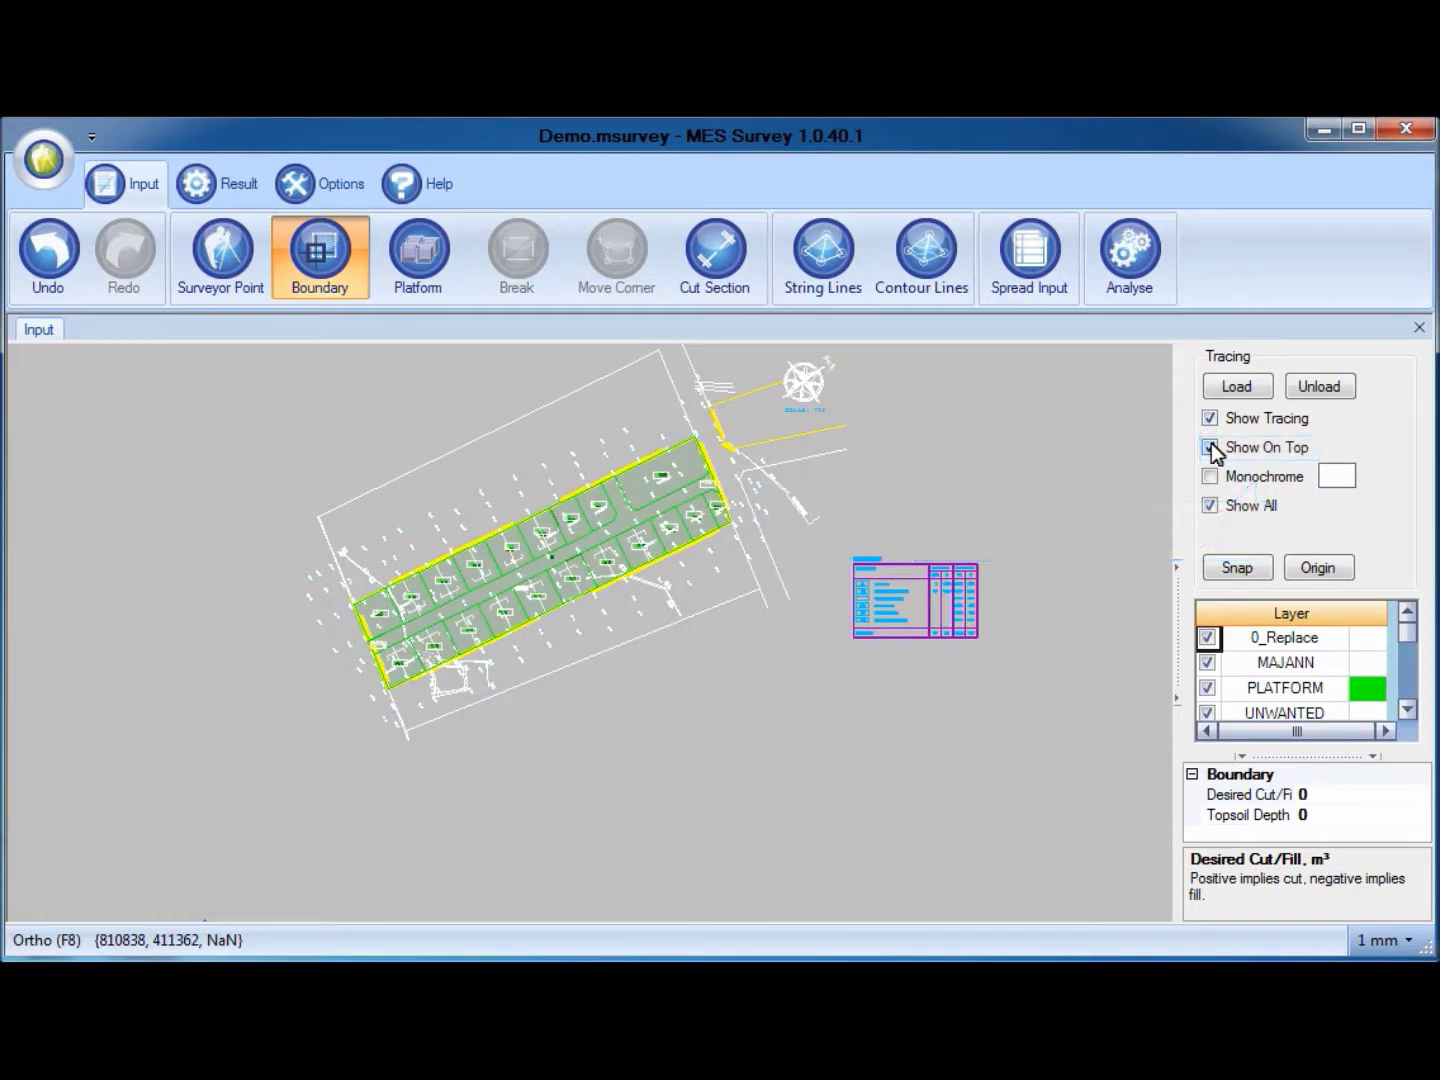
pyautogui.click(1211, 447)
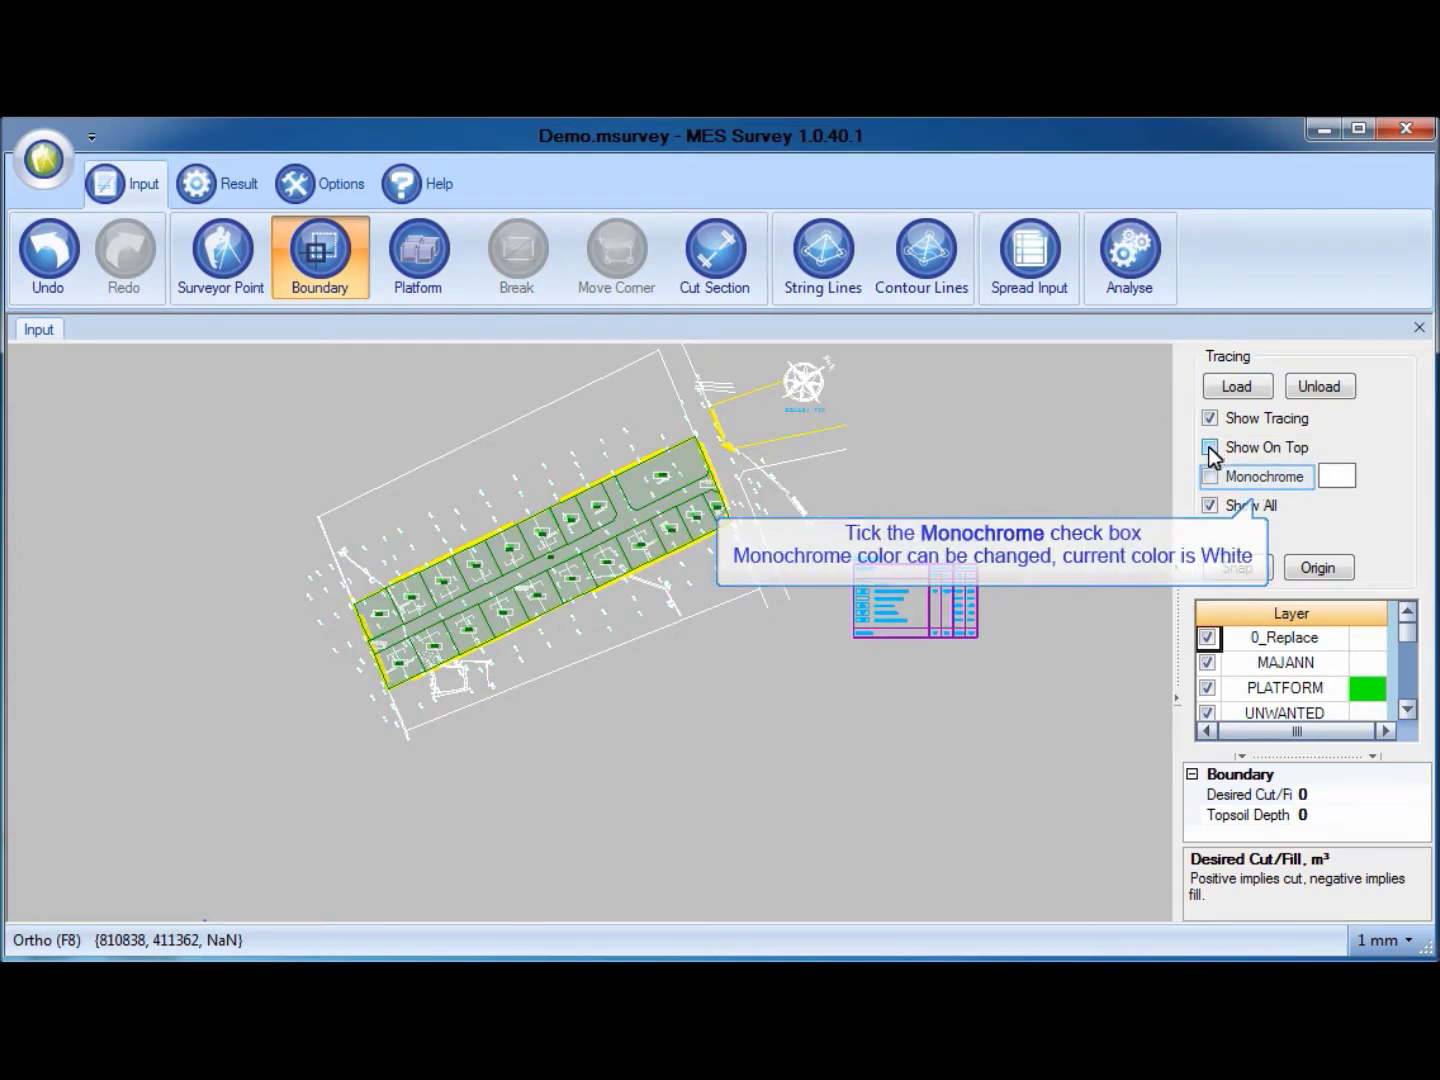
# Switch the tracing to monochrome and back to color, and turn all its layers off and on again
pyautogui.click(1211, 477)
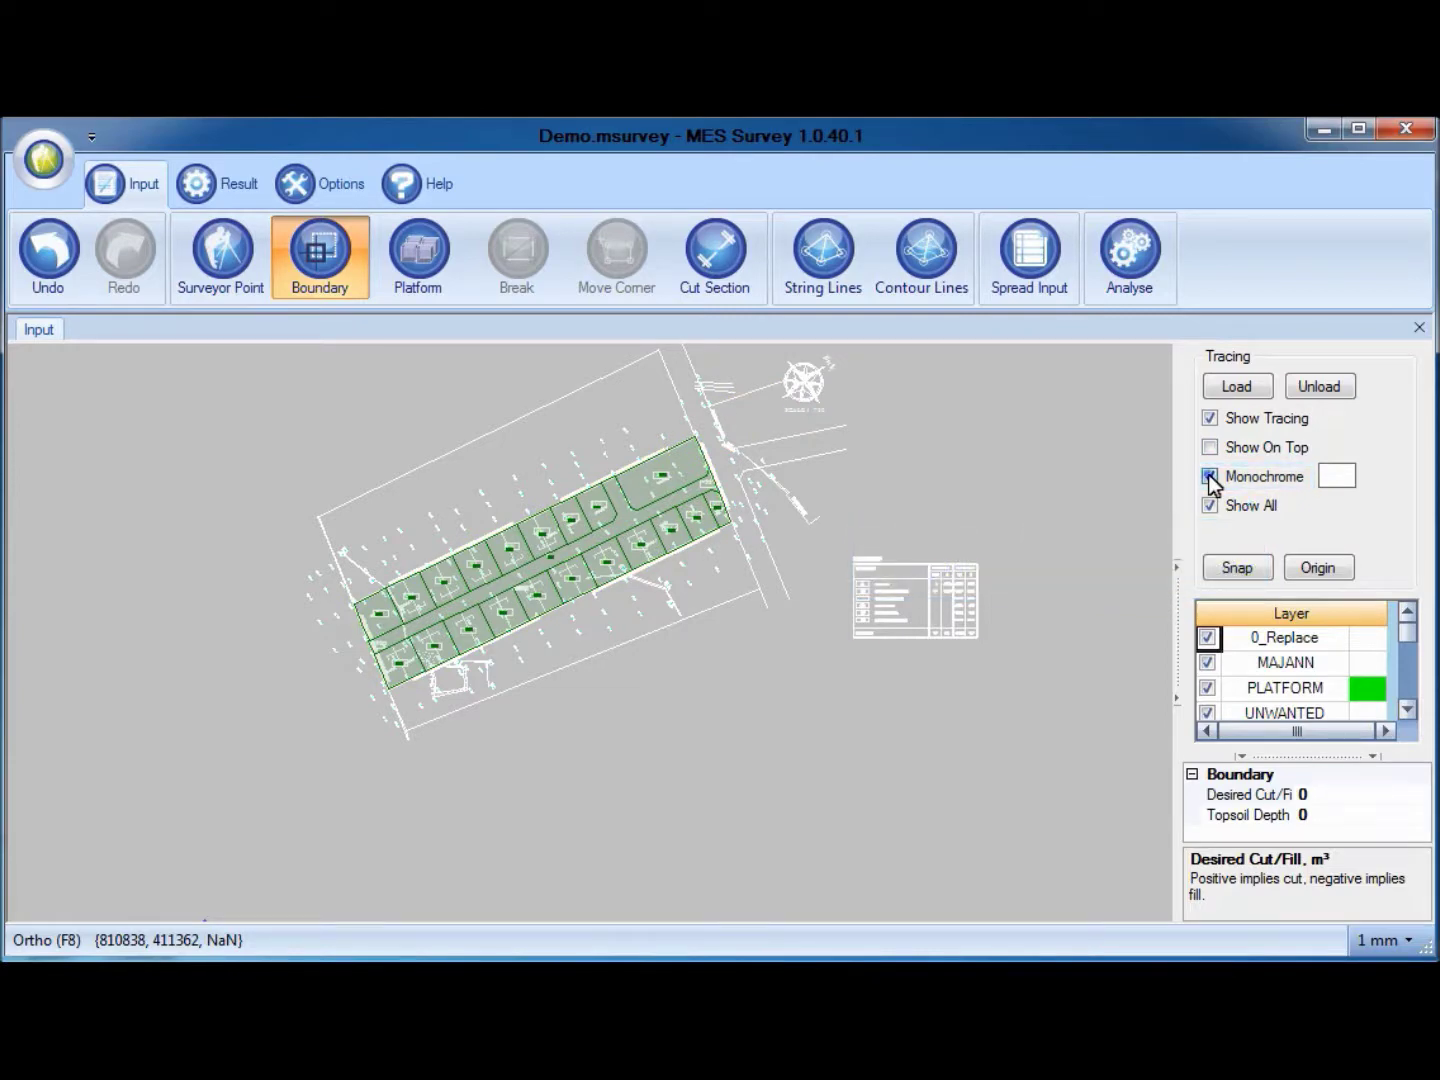
pyautogui.click(1210, 477)
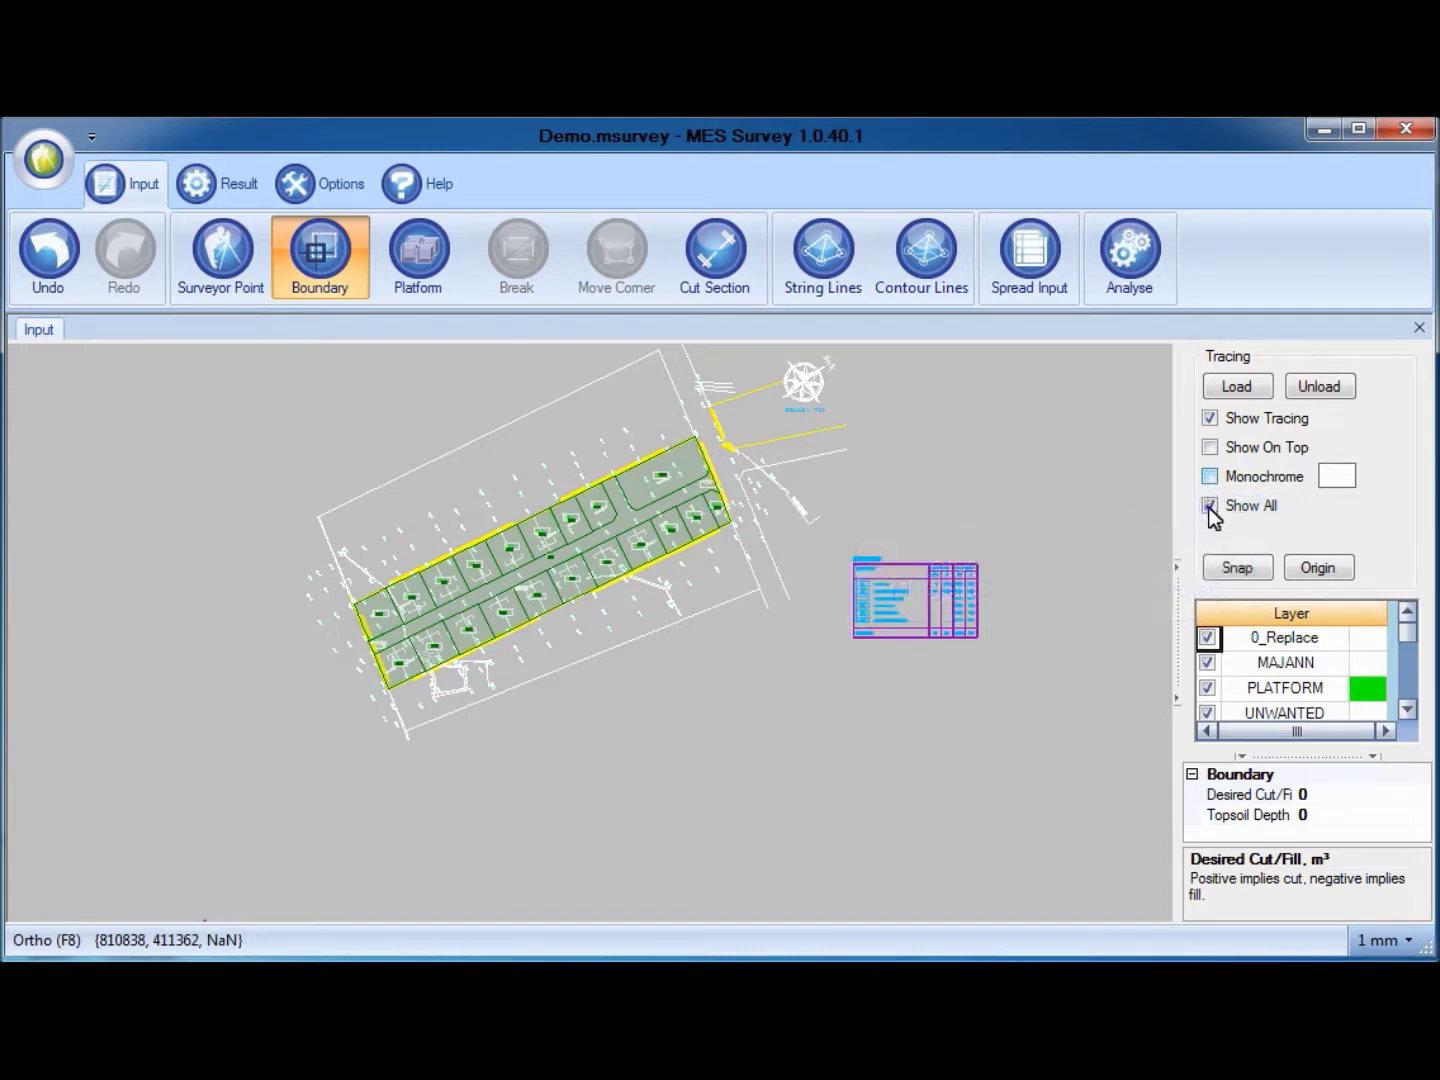
pyautogui.click(1210, 507)
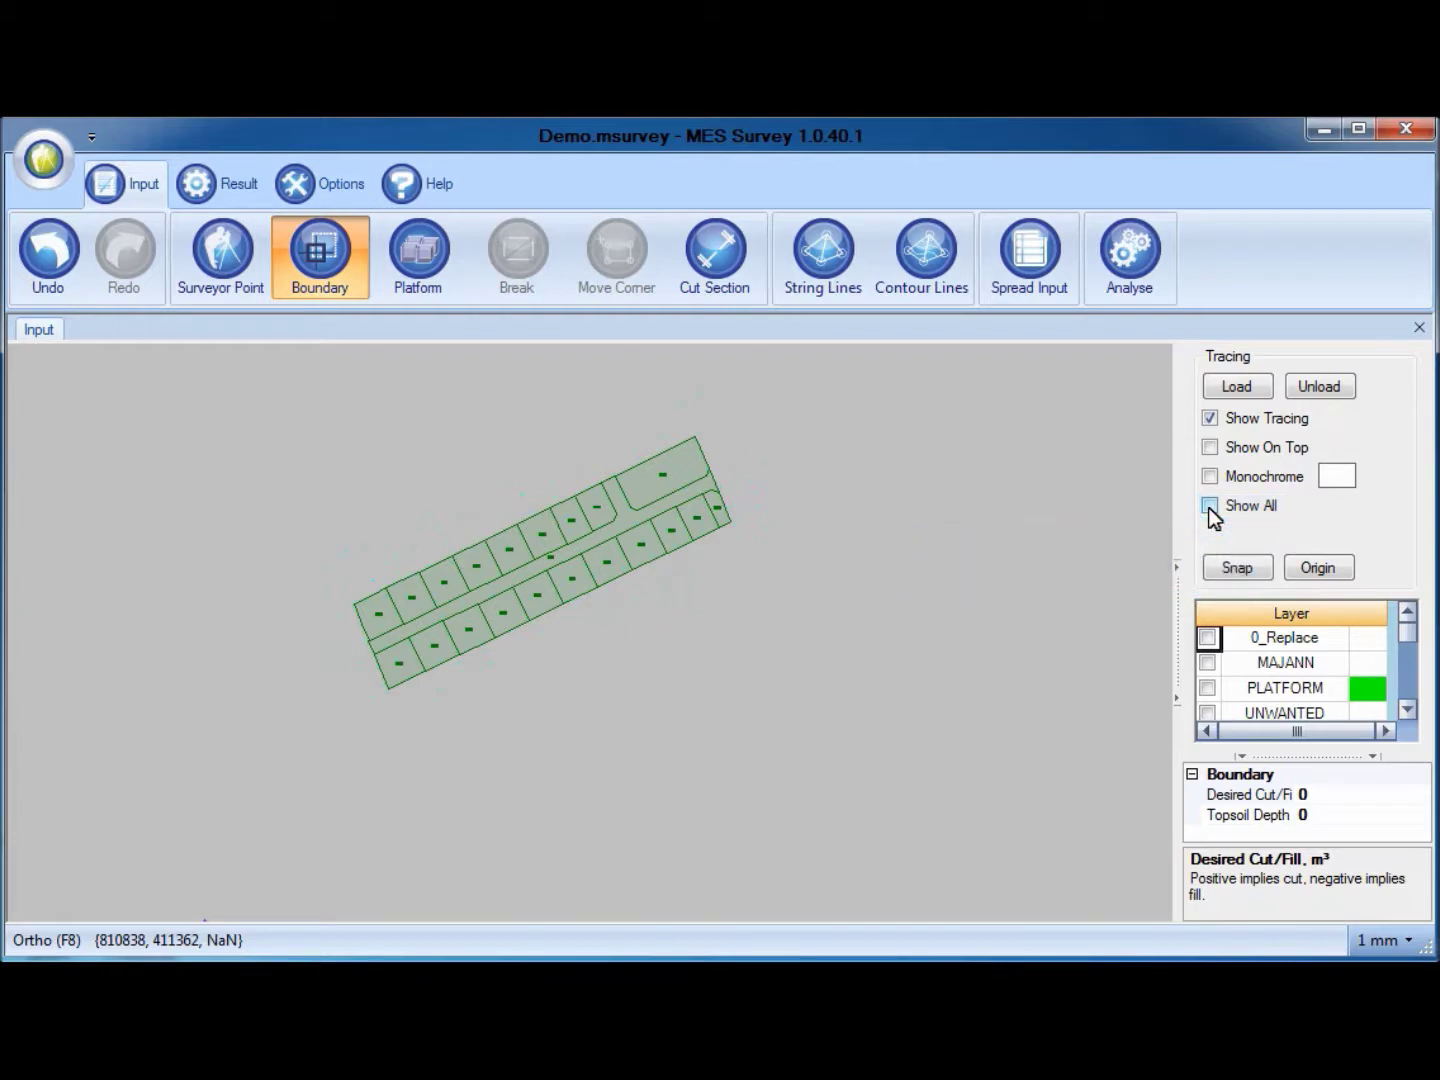
pyautogui.click(1211, 507)
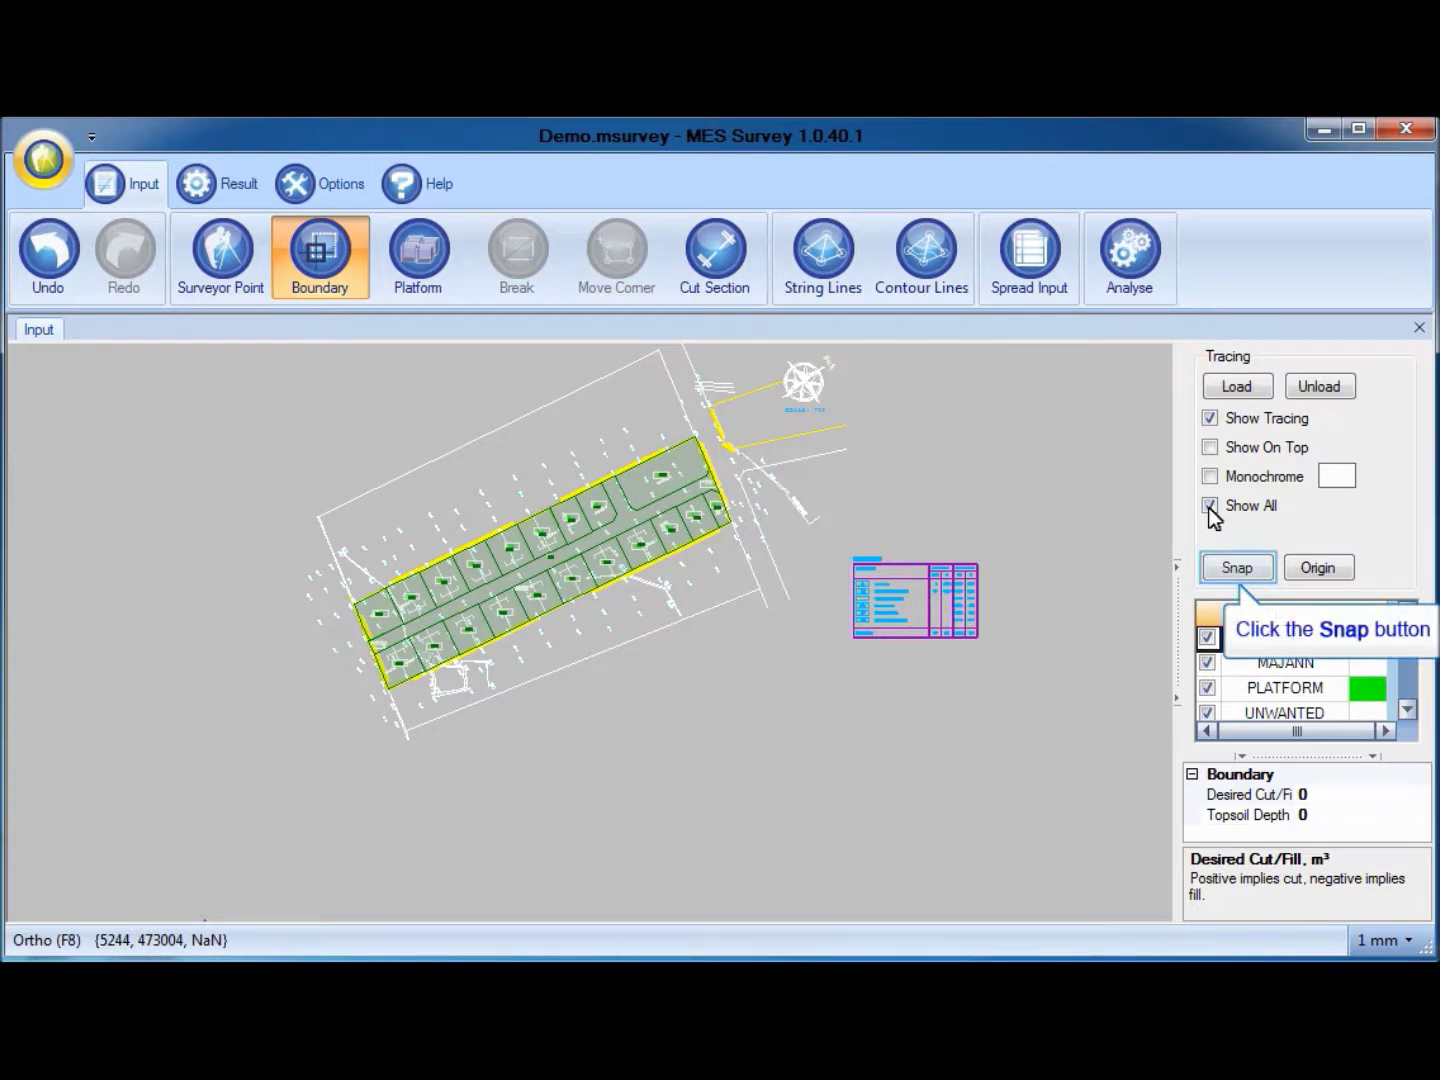
# Review the available object snap options for the tracing and leave them without applying changes
pyautogui.click(1229, 571)
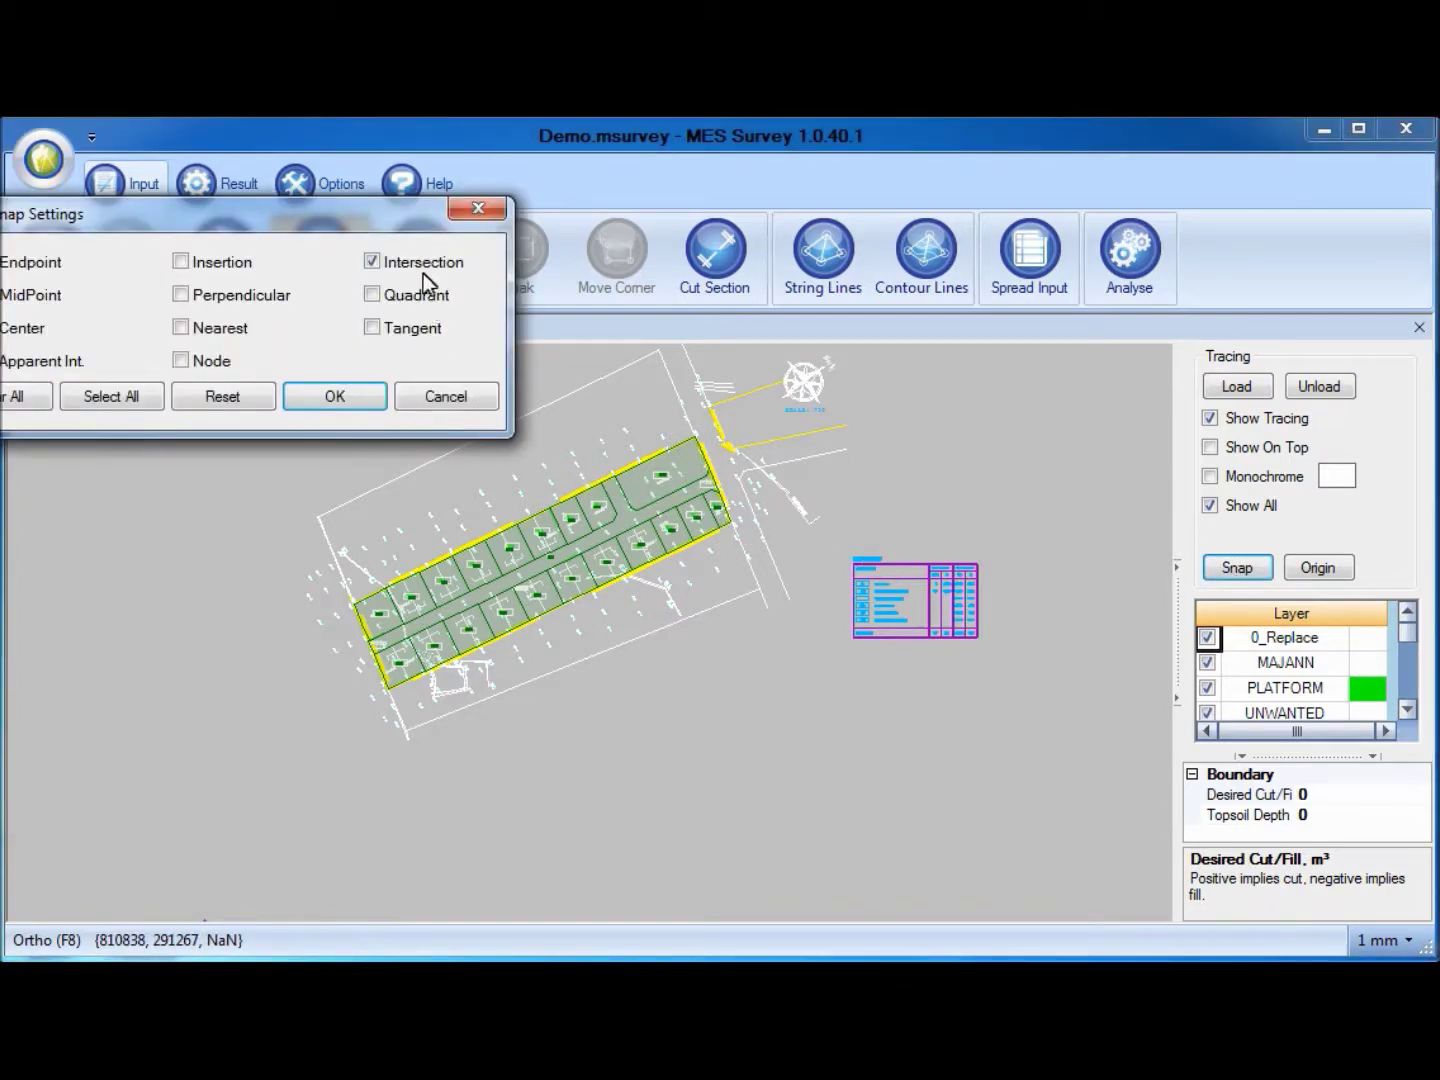
pyautogui.moveTo(419, 220); pyautogui.dragTo(701, 370)
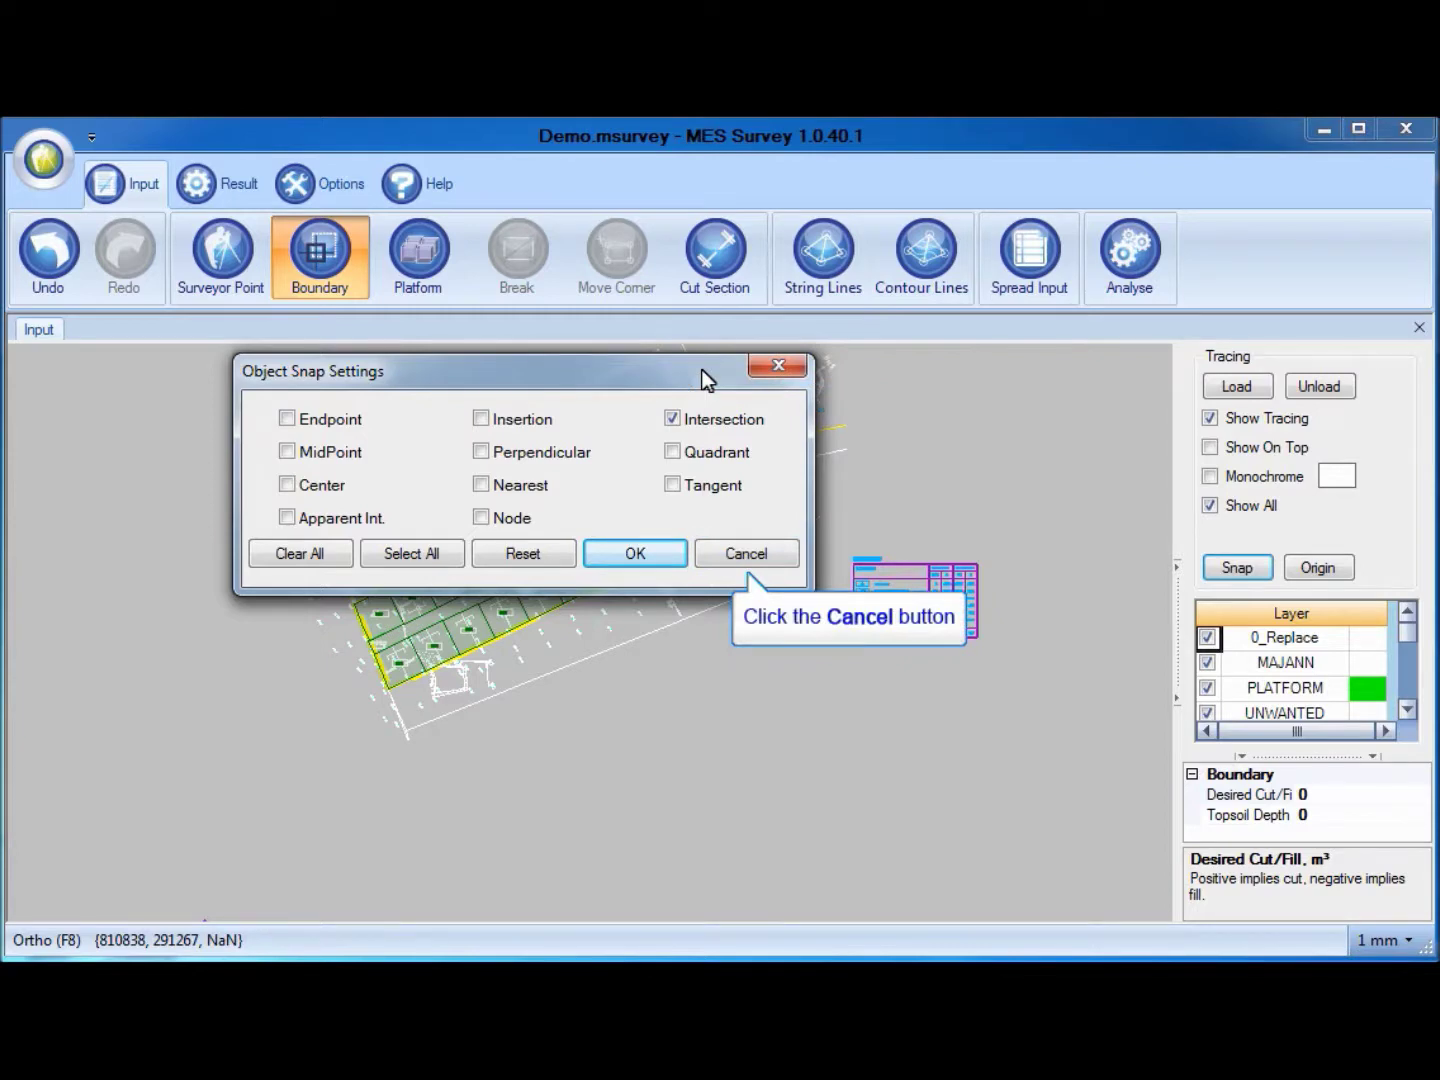
pyautogui.click(736, 560)
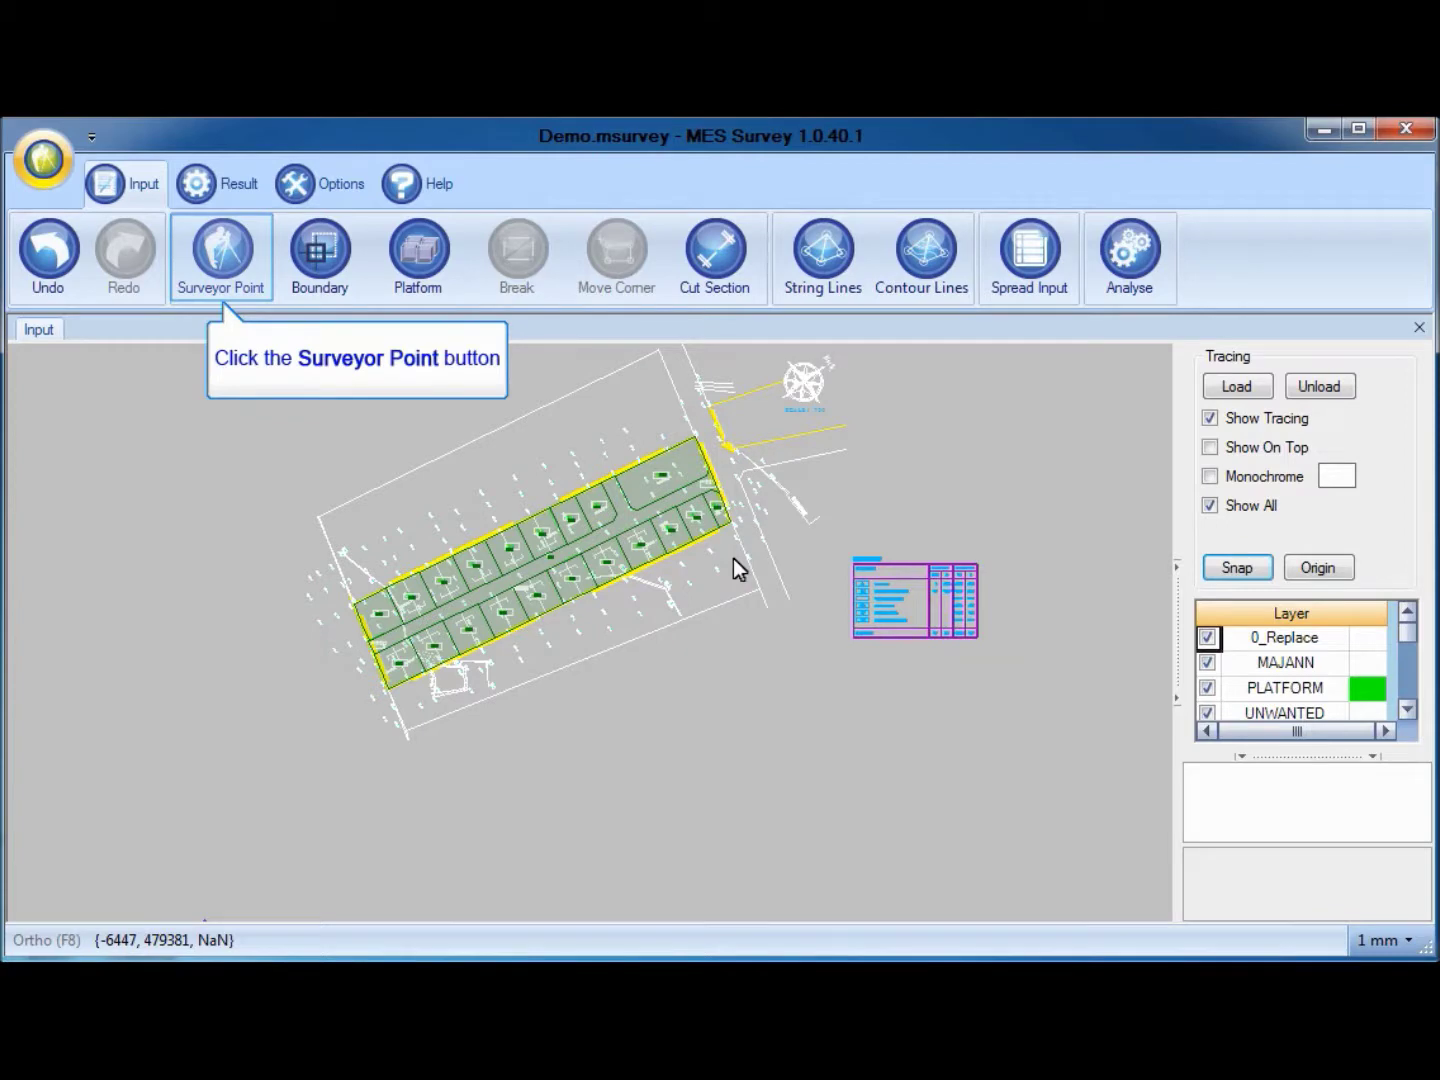
# Open the spread input table of surveyor points and sort it by Z in ascending, then descending order
pyautogui.click(213, 265)
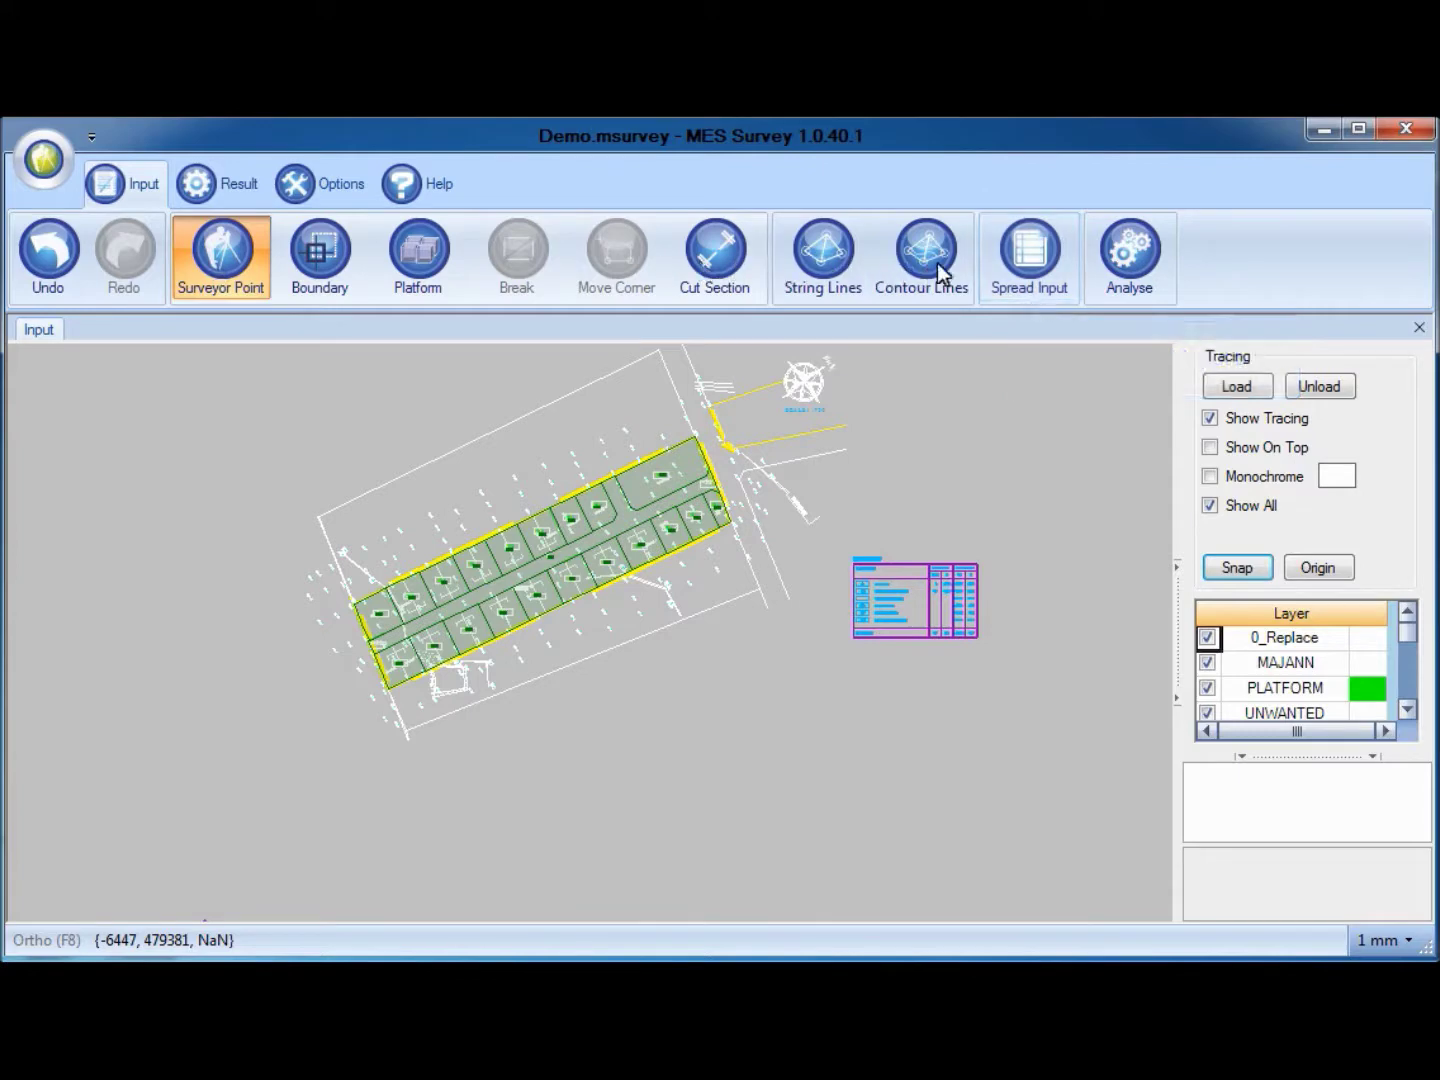
pyautogui.click(1023, 269)
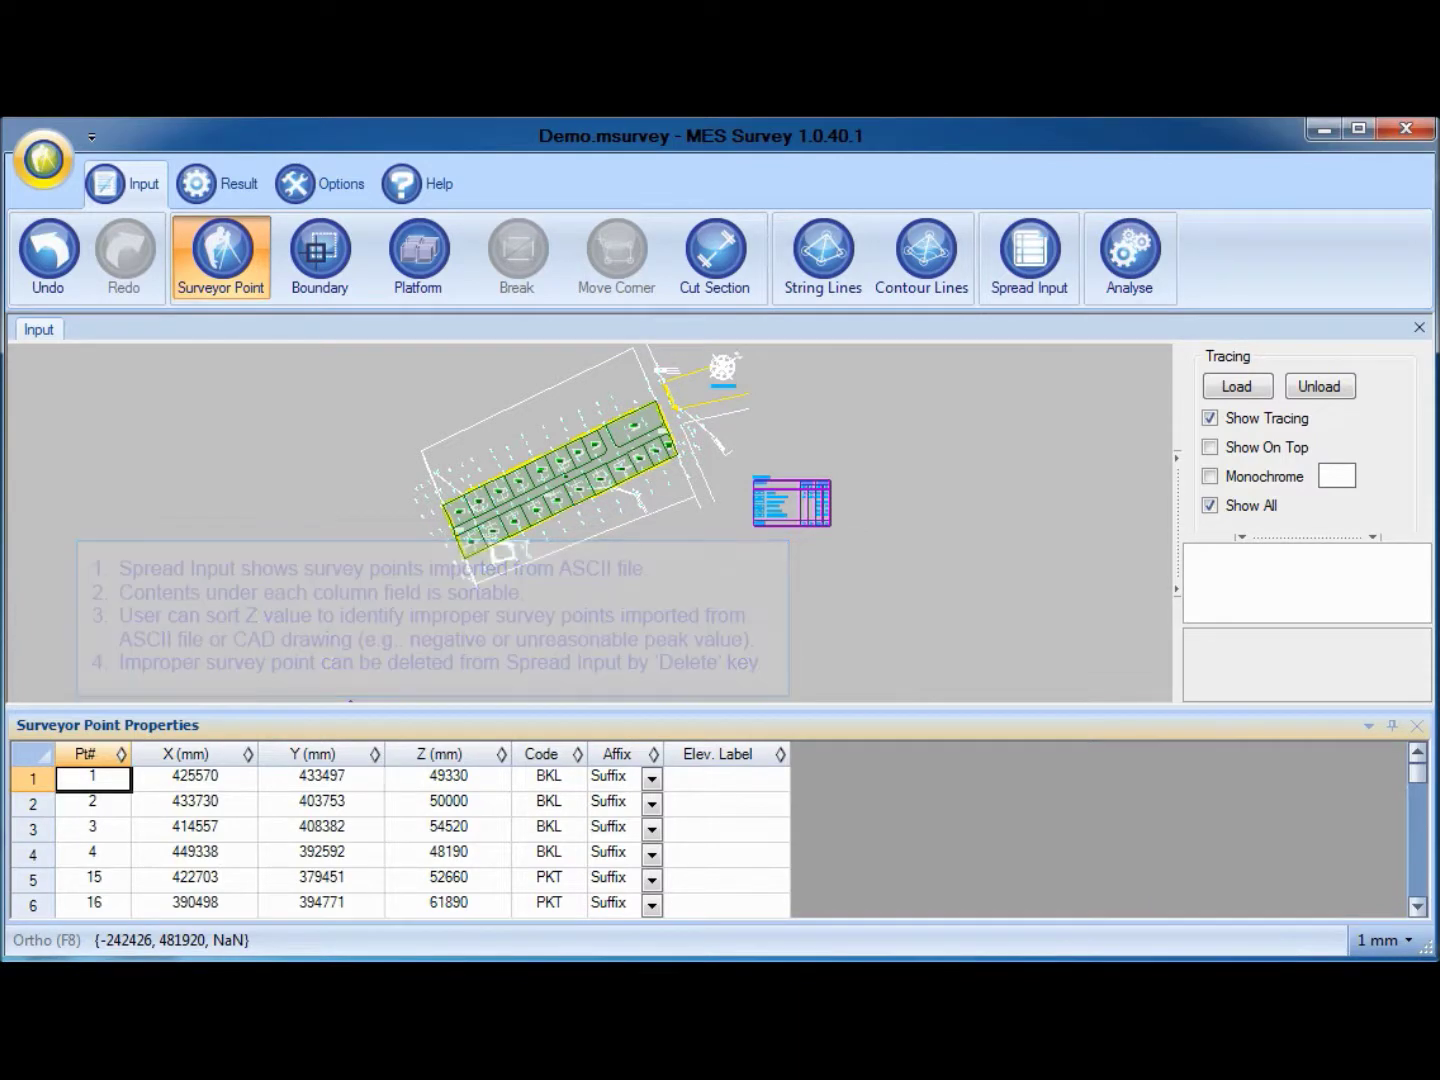
pyautogui.press('End')
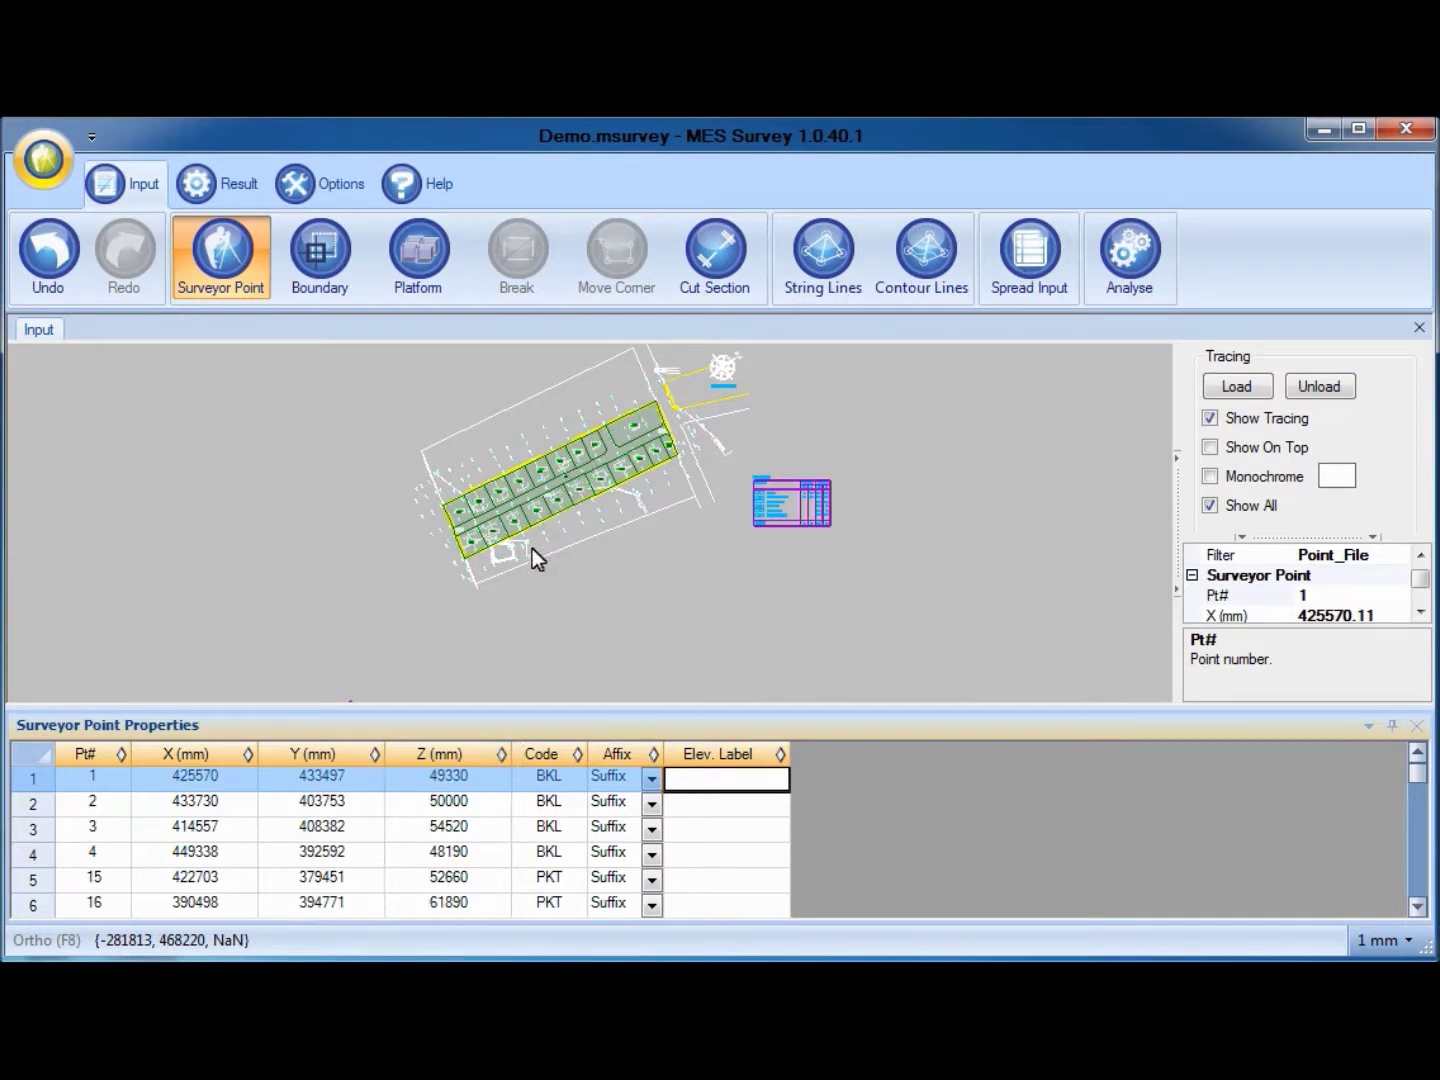
pyautogui.click(502, 757)
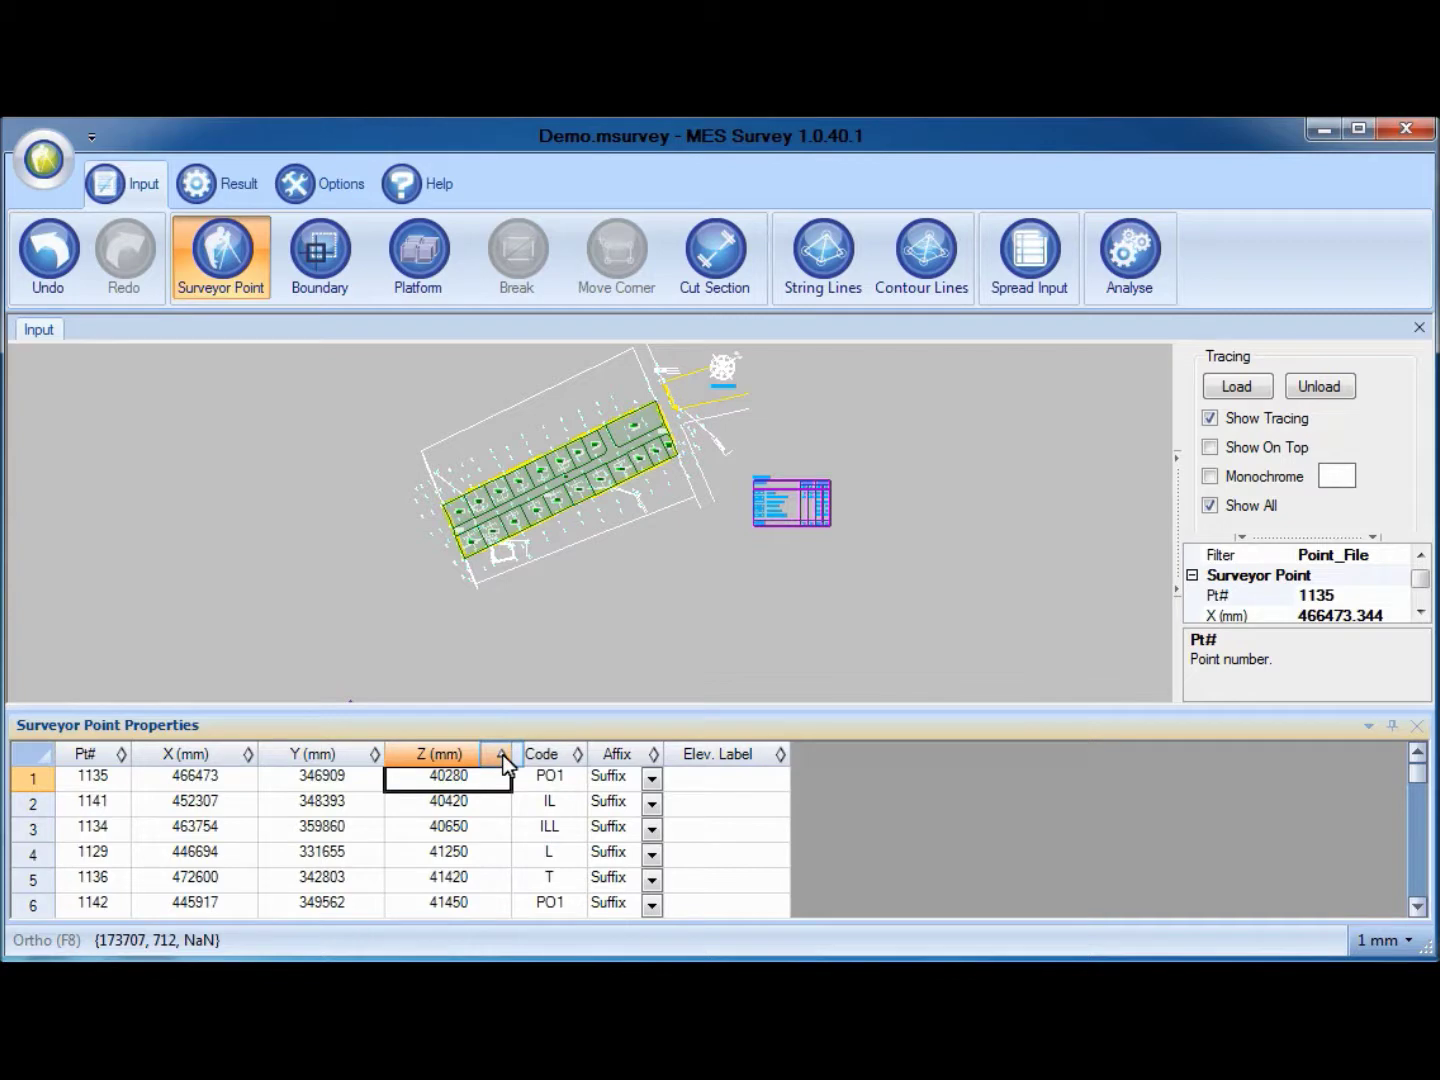
pyautogui.click(502, 756)
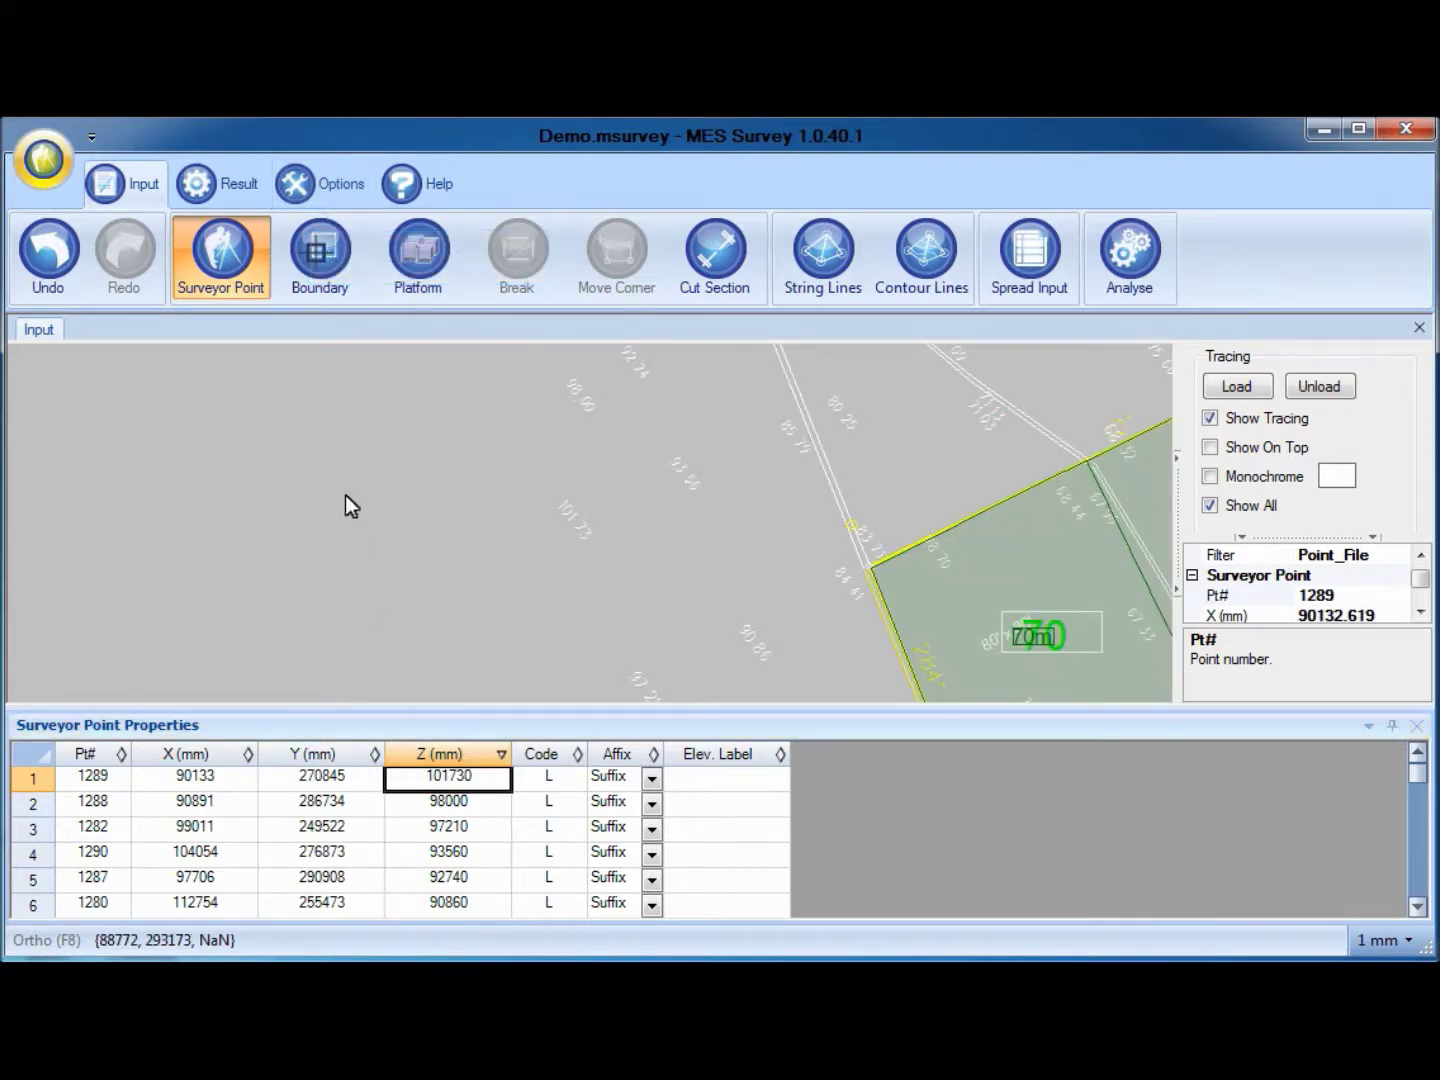
# Turn on the Code, Elevation and PointNumber layers in the drawing's layer settings
pyautogui.click(329, 185)
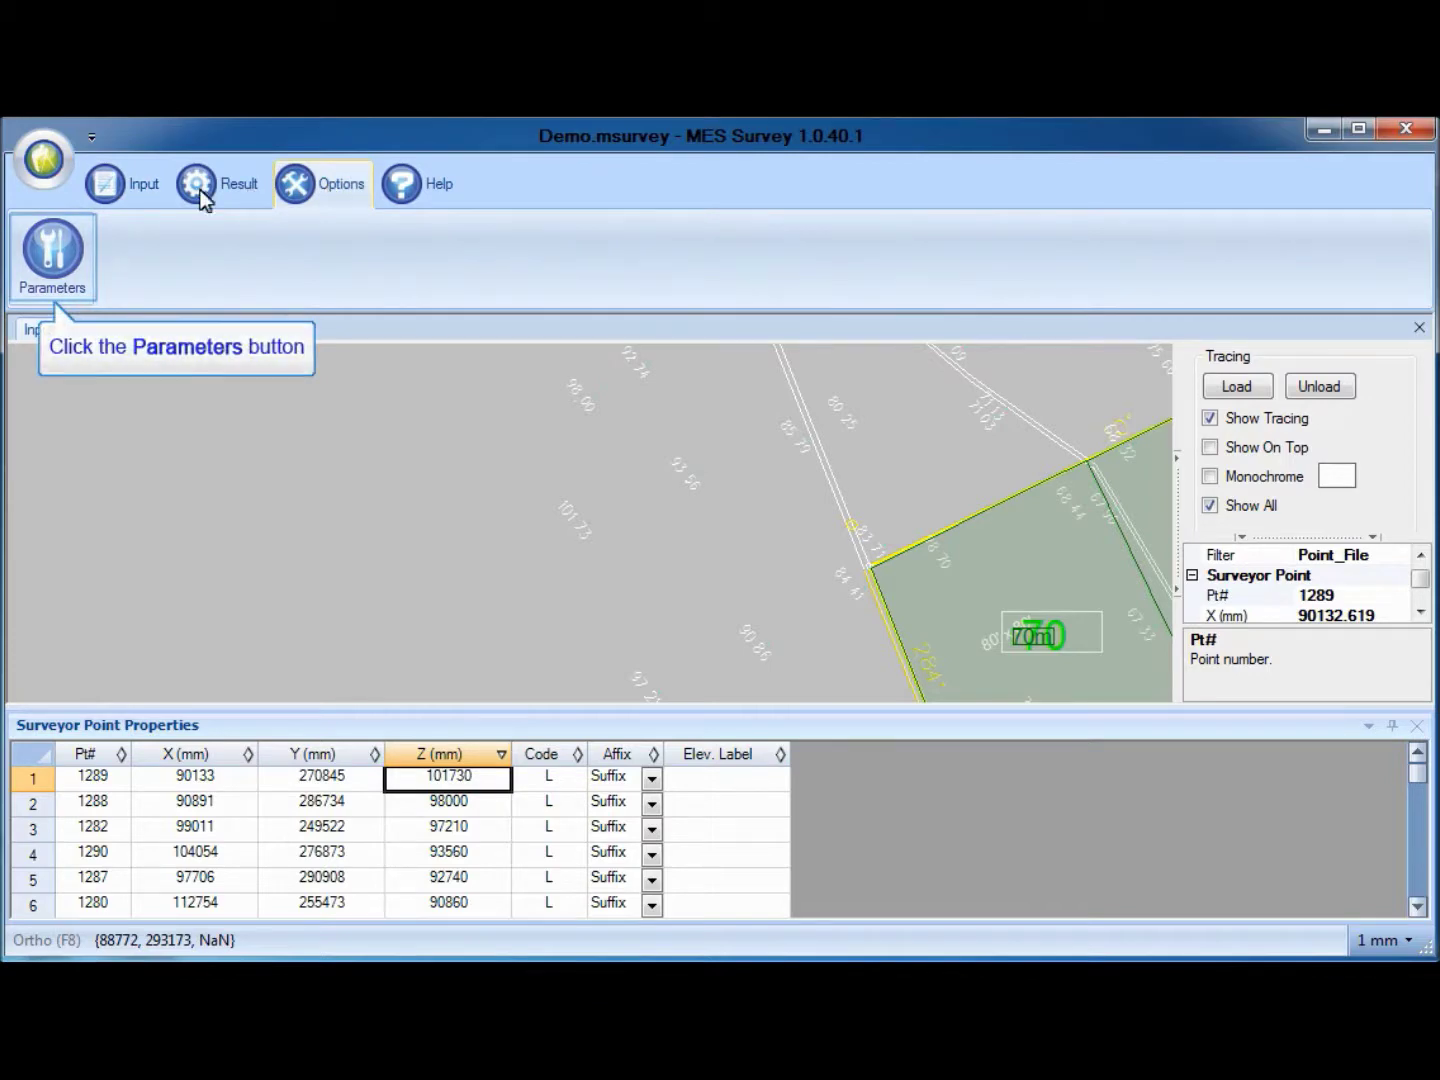
pyautogui.click(80, 256)
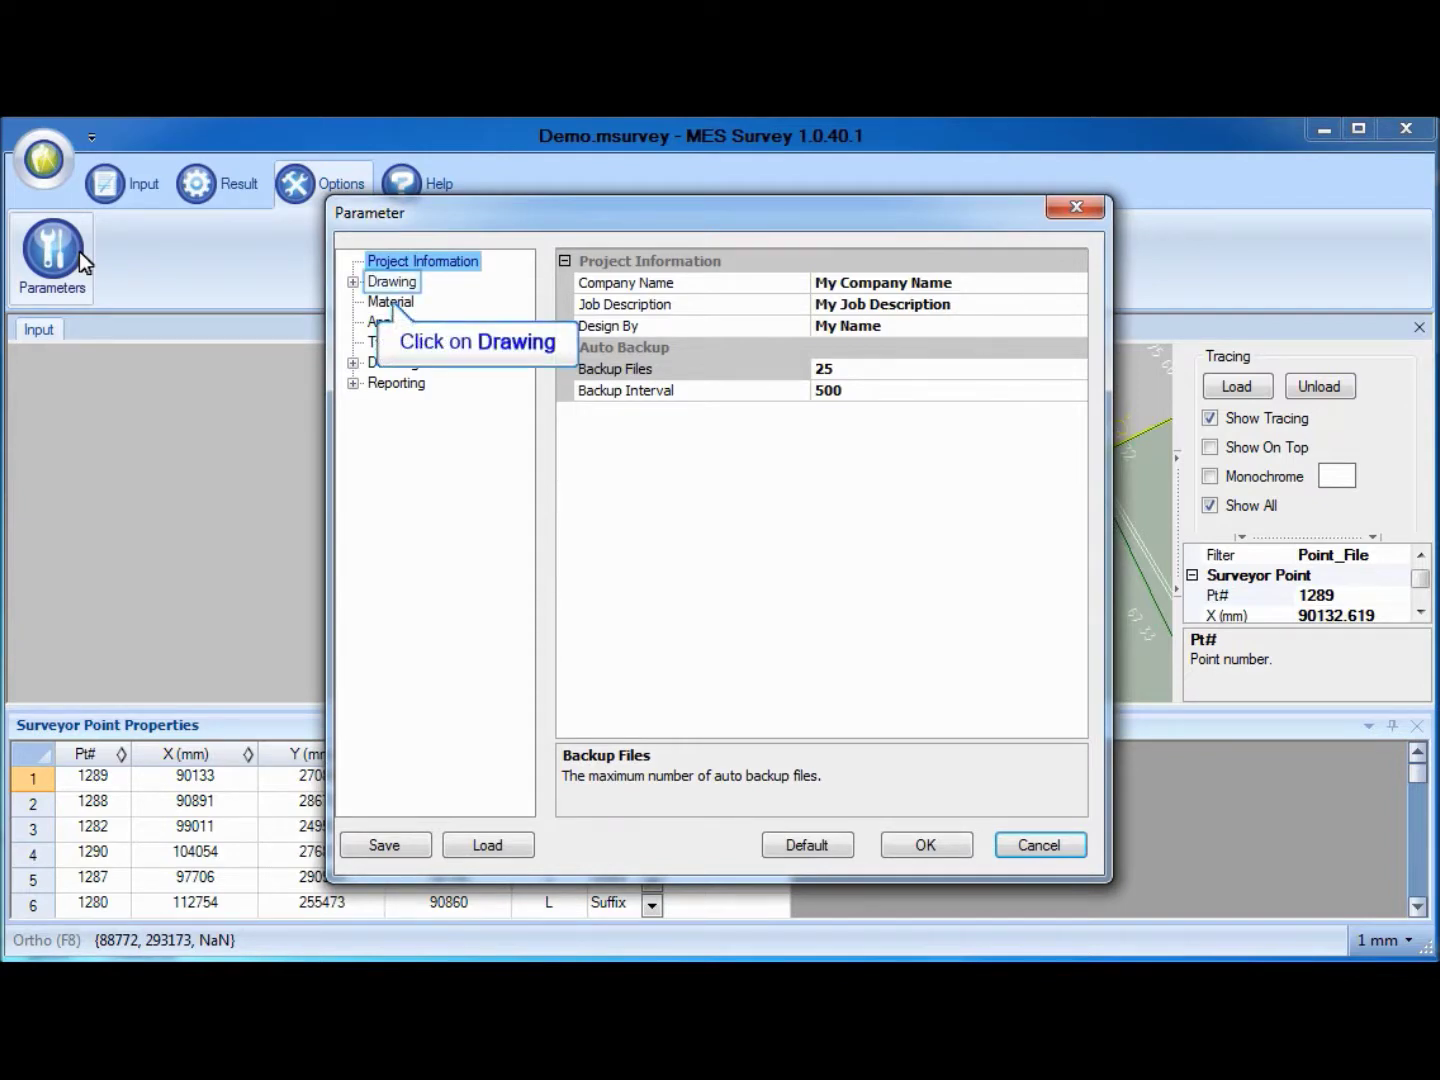
pyautogui.click(354, 282)
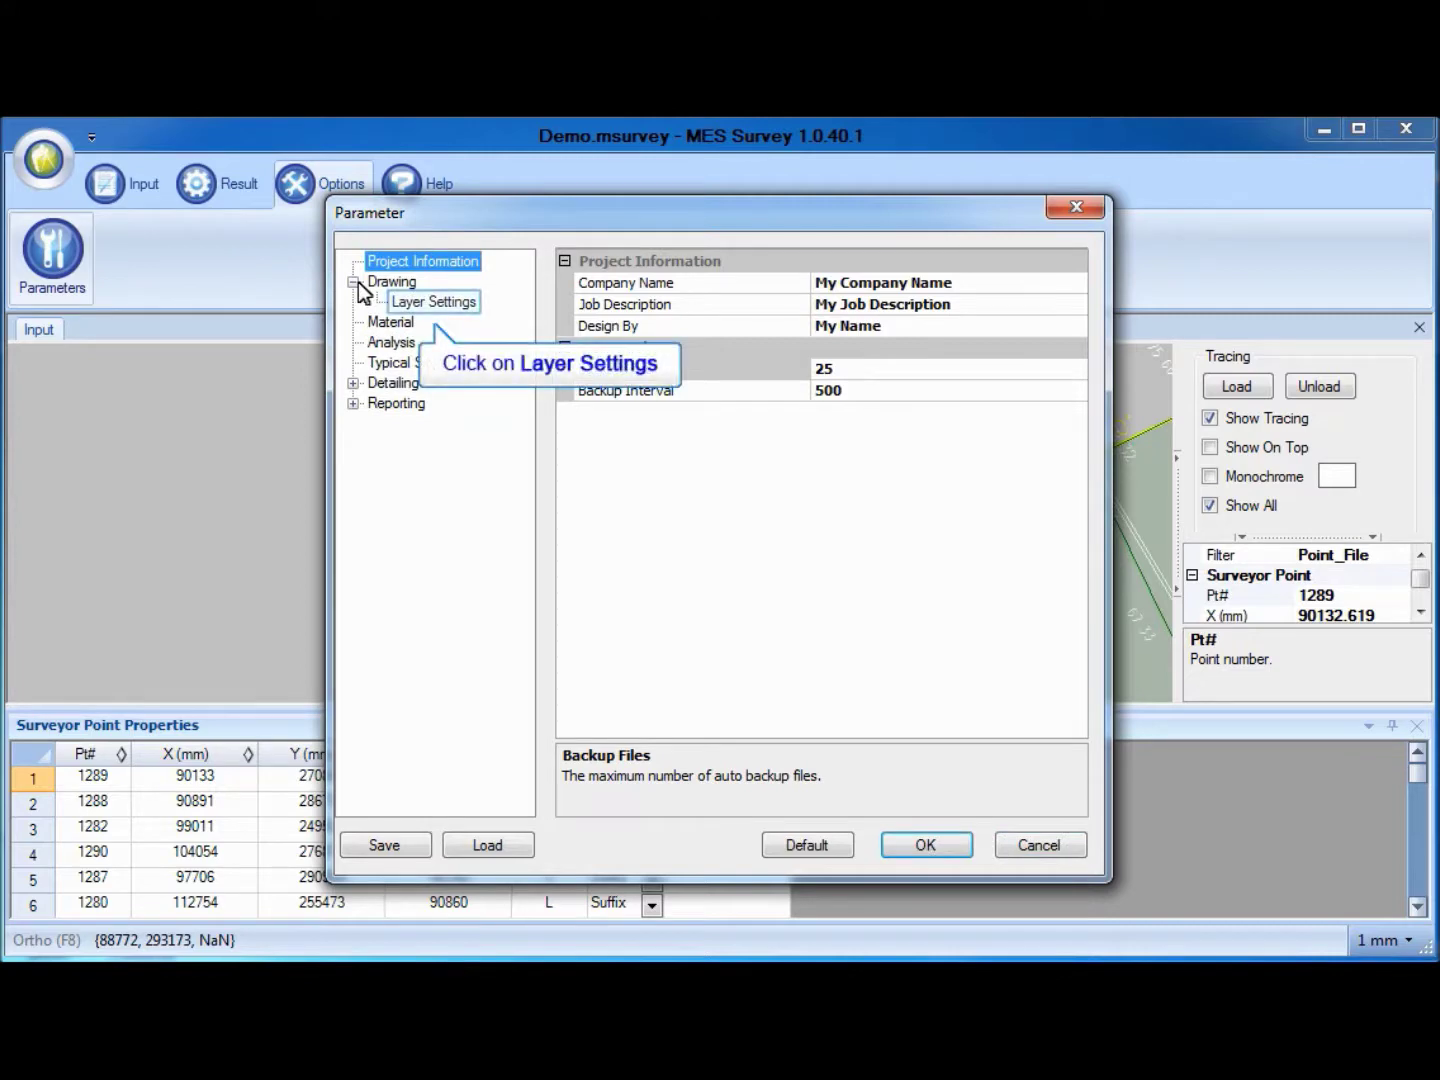
pyautogui.click(419, 300)
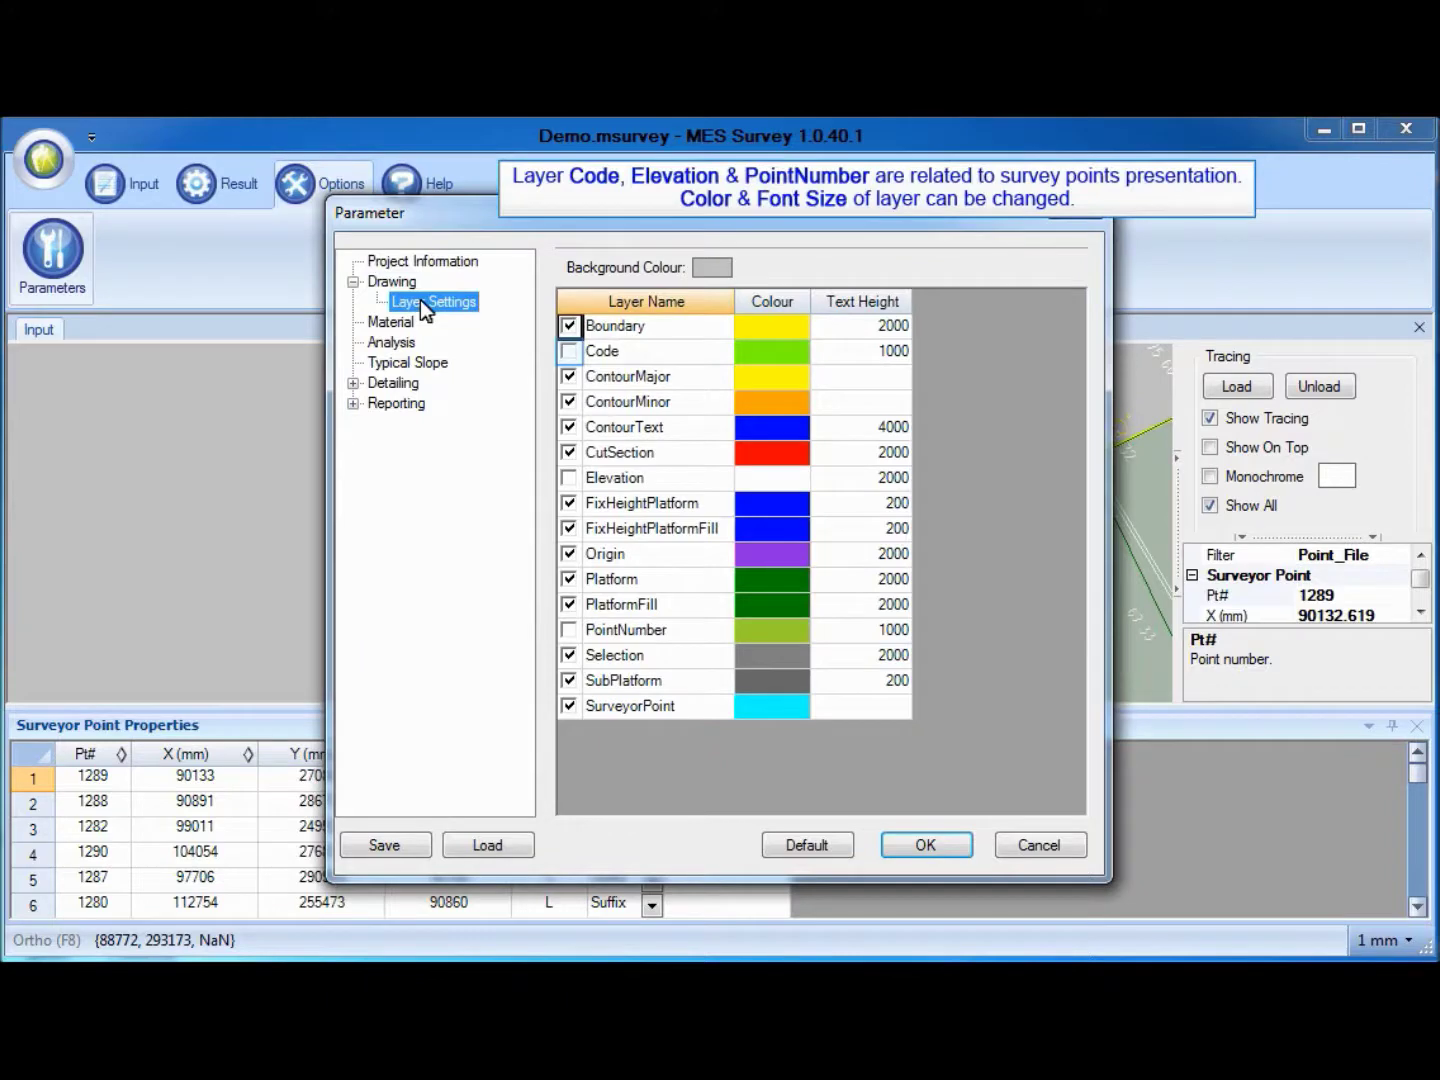
pyautogui.click(569, 351)
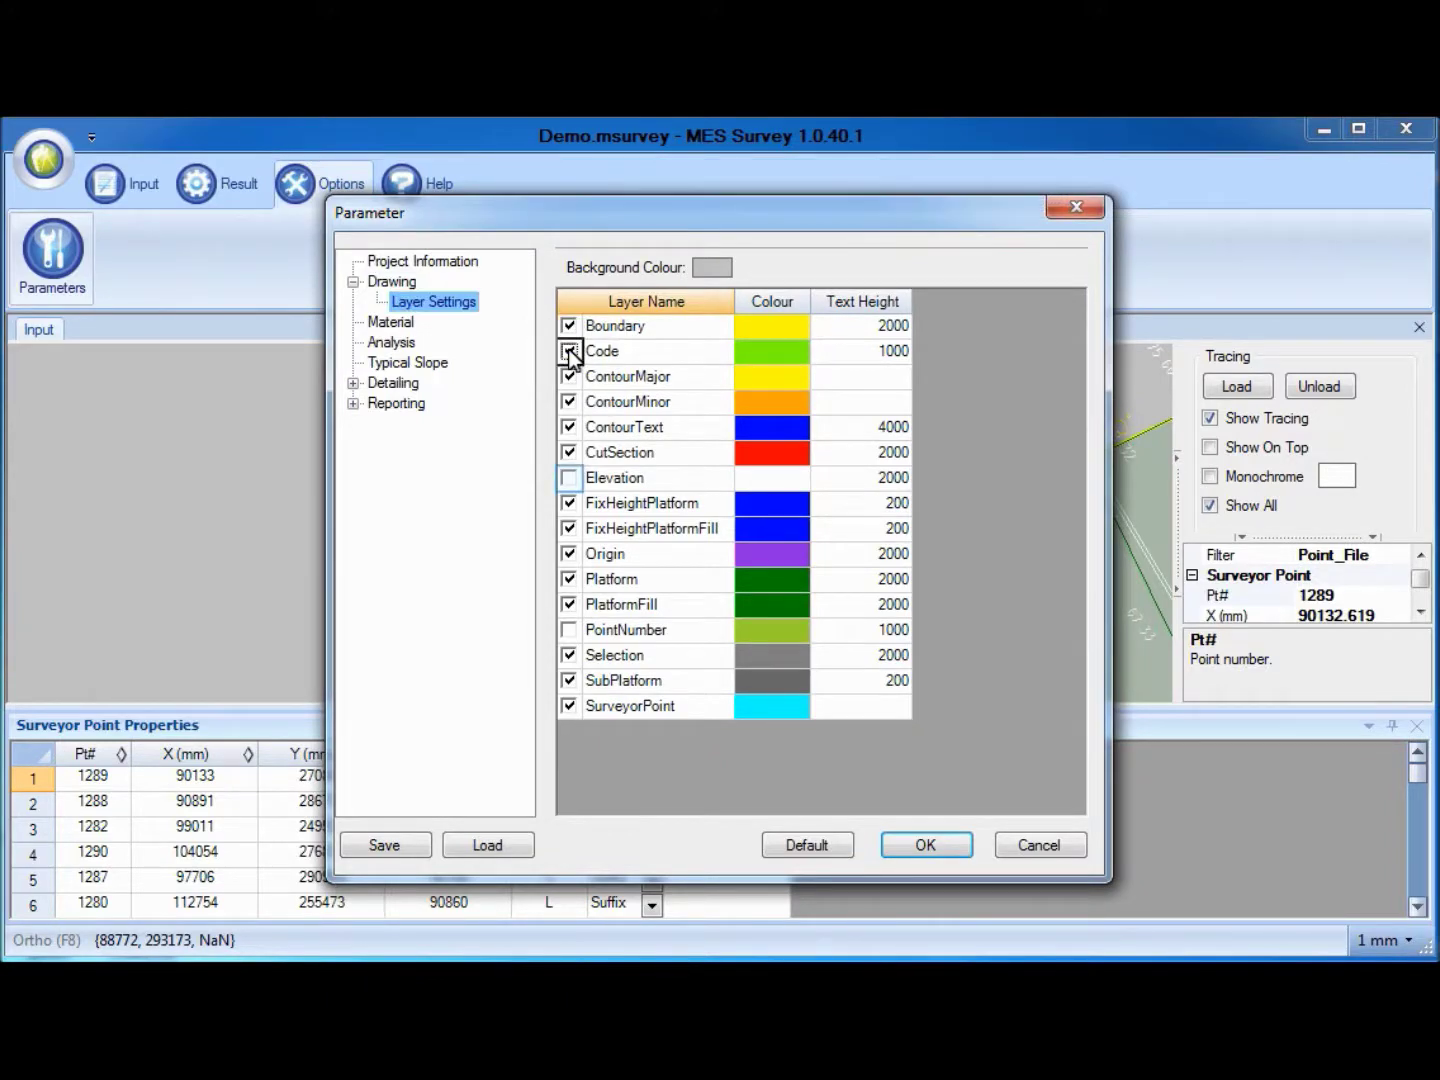
pyautogui.click(570, 478)
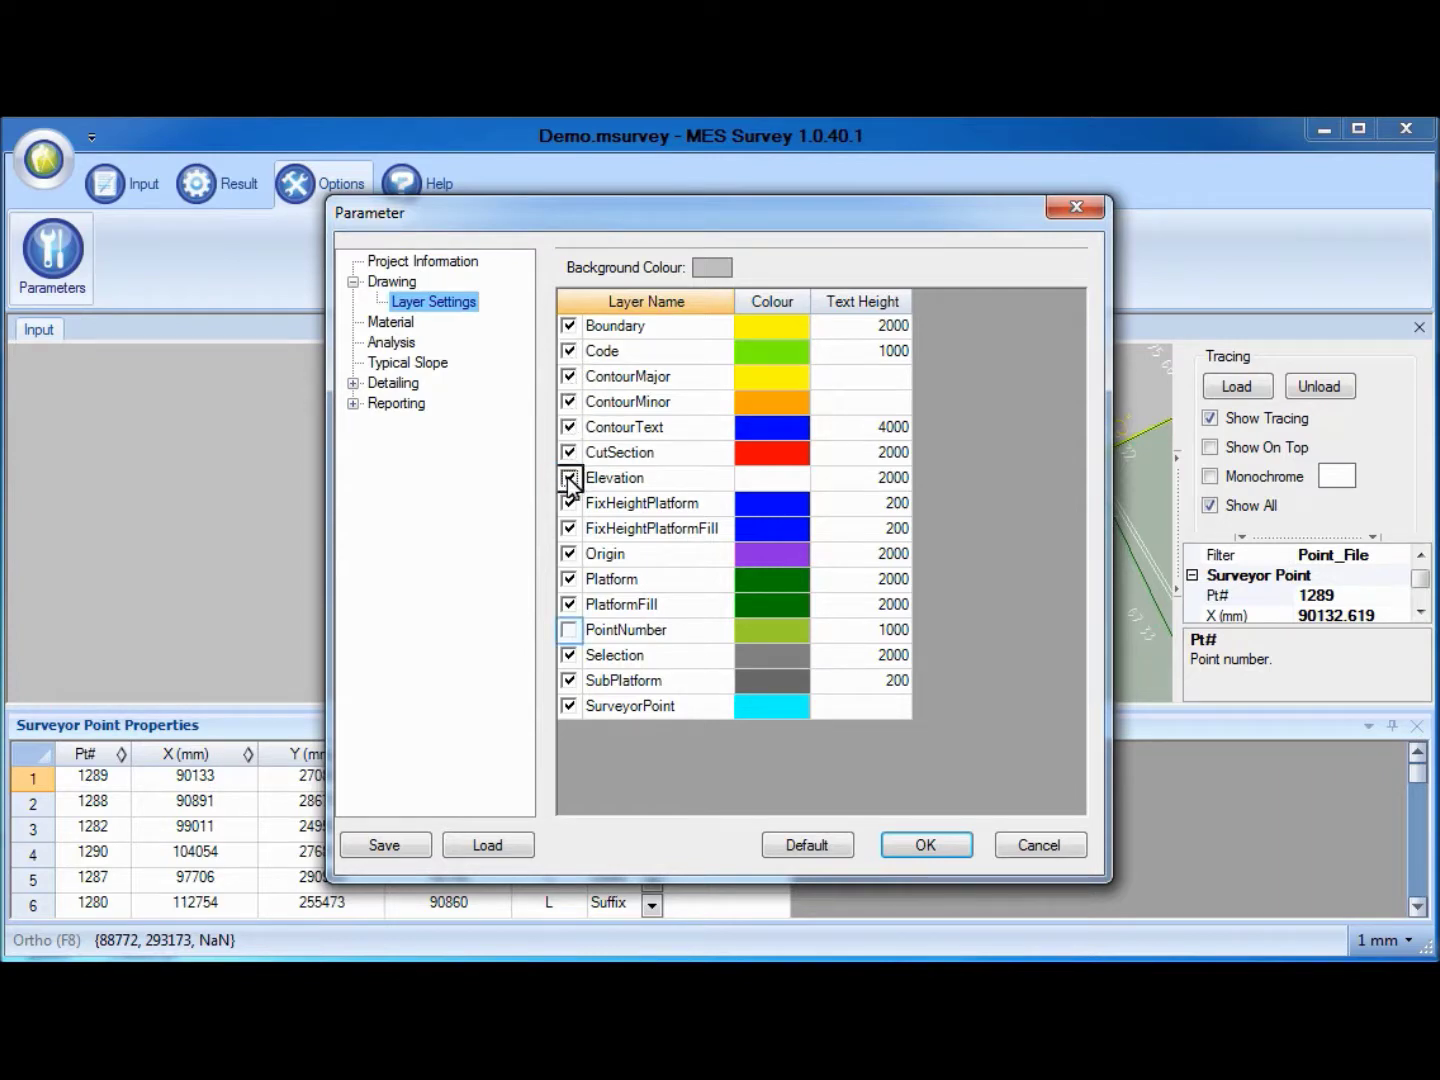
pyautogui.click(569, 629)
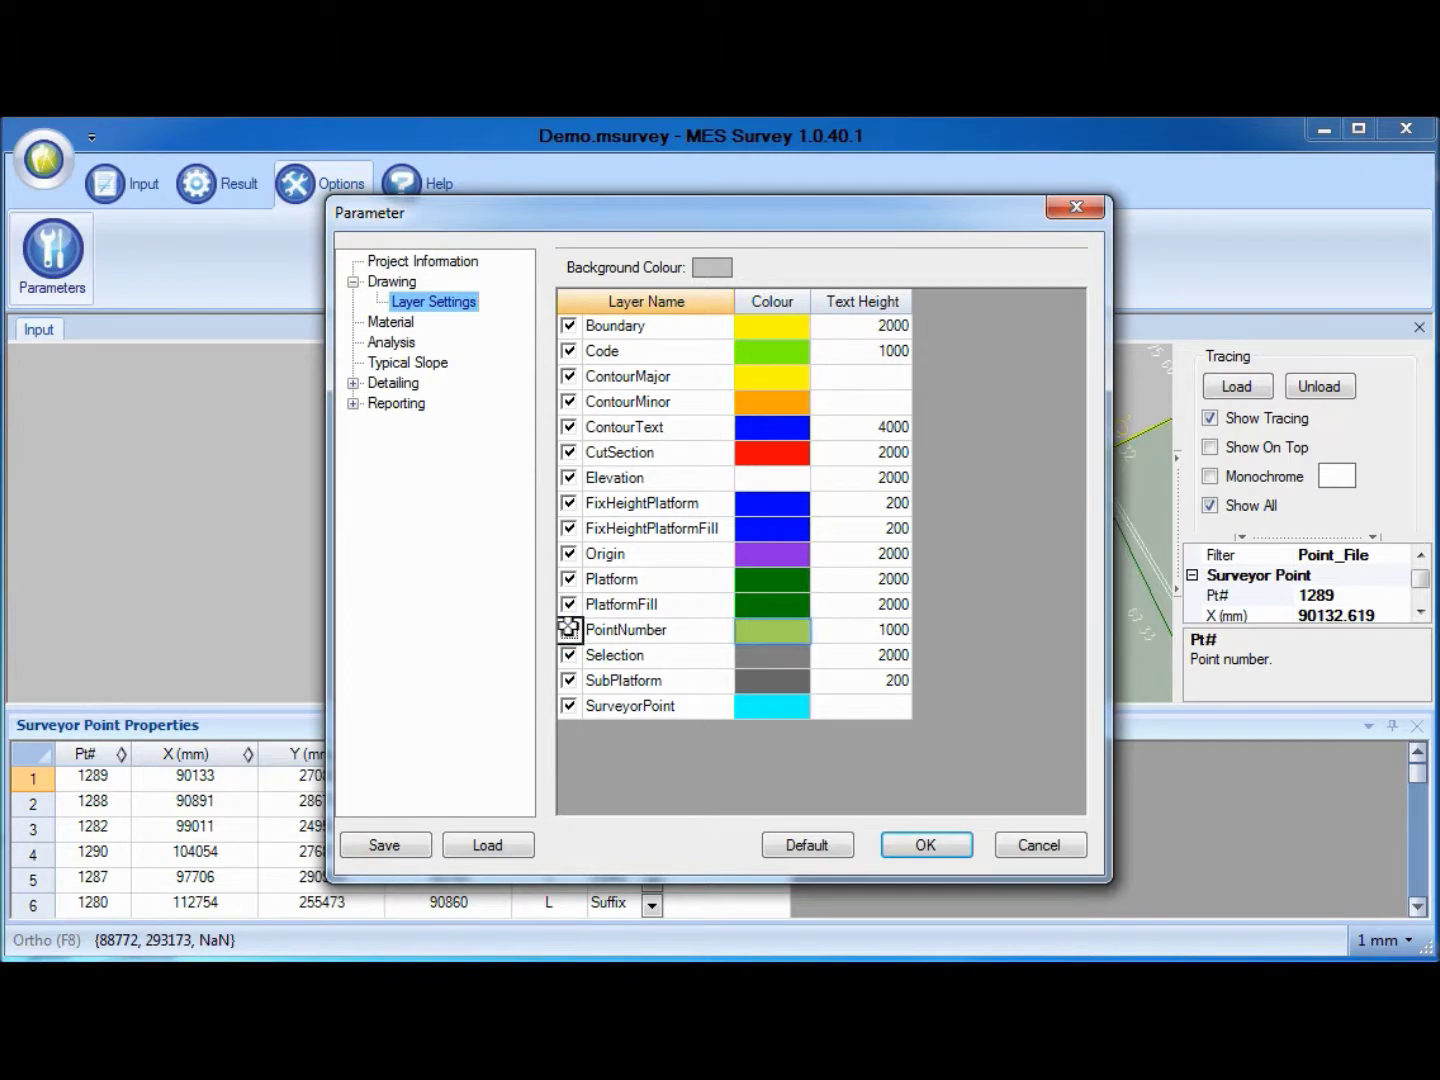
# Set the PointNumber layer's colour to yellow and the Elevation layer's text height to 1500
pyautogui.click(770, 632)
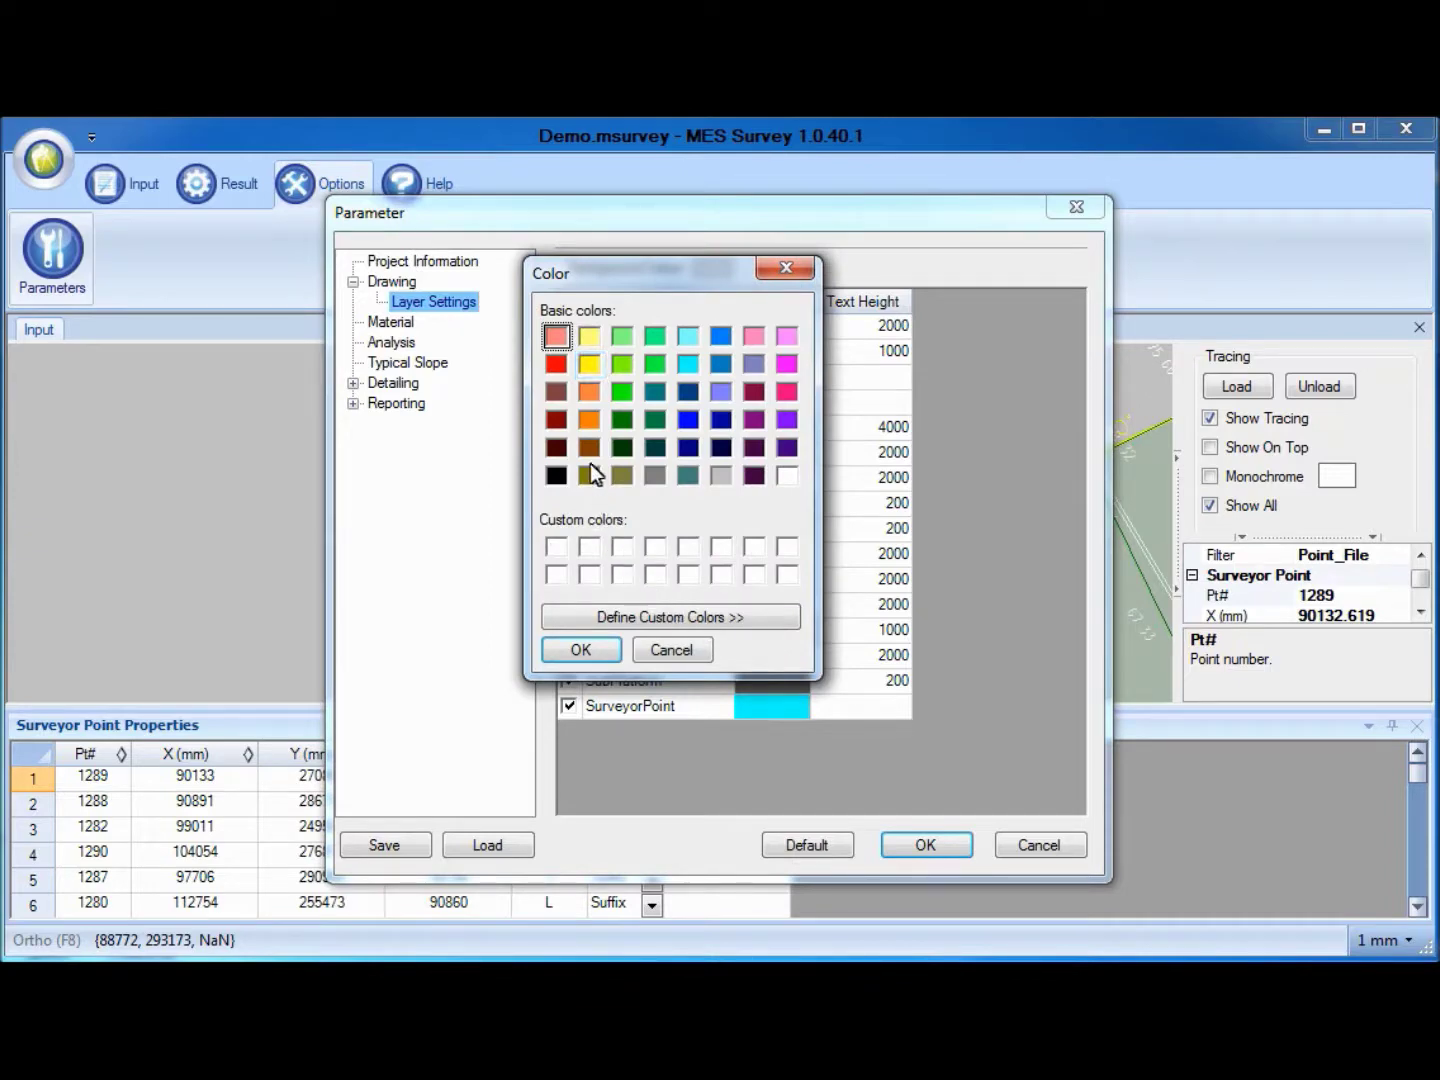
pyautogui.click(584, 369)
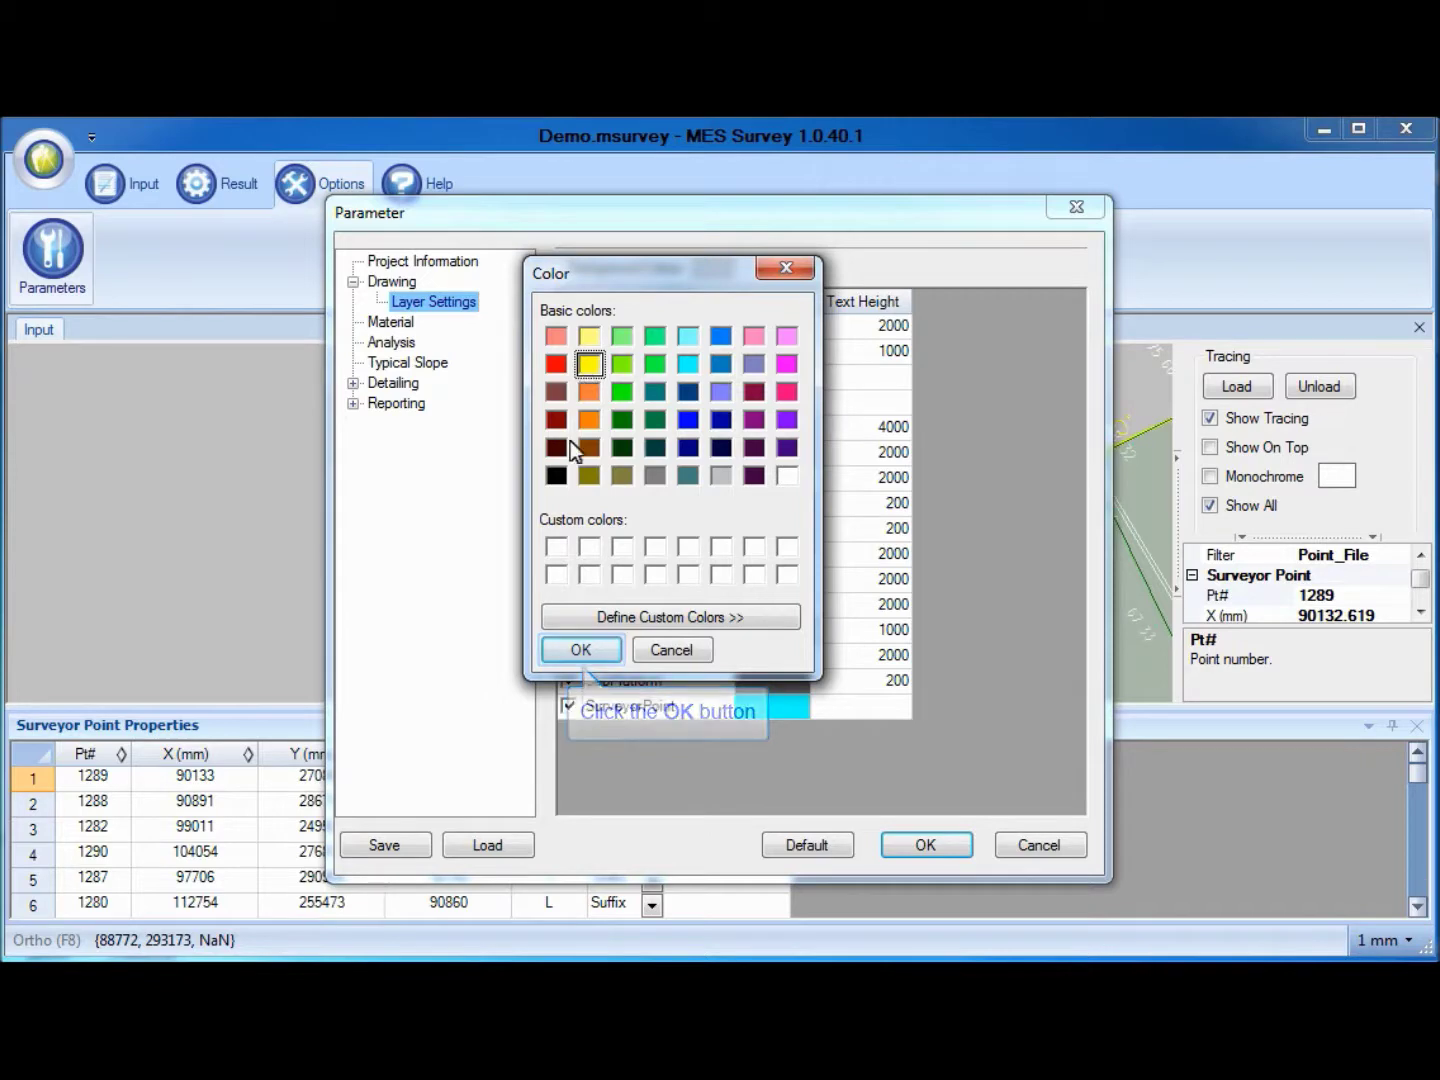
pyautogui.click(568, 641)
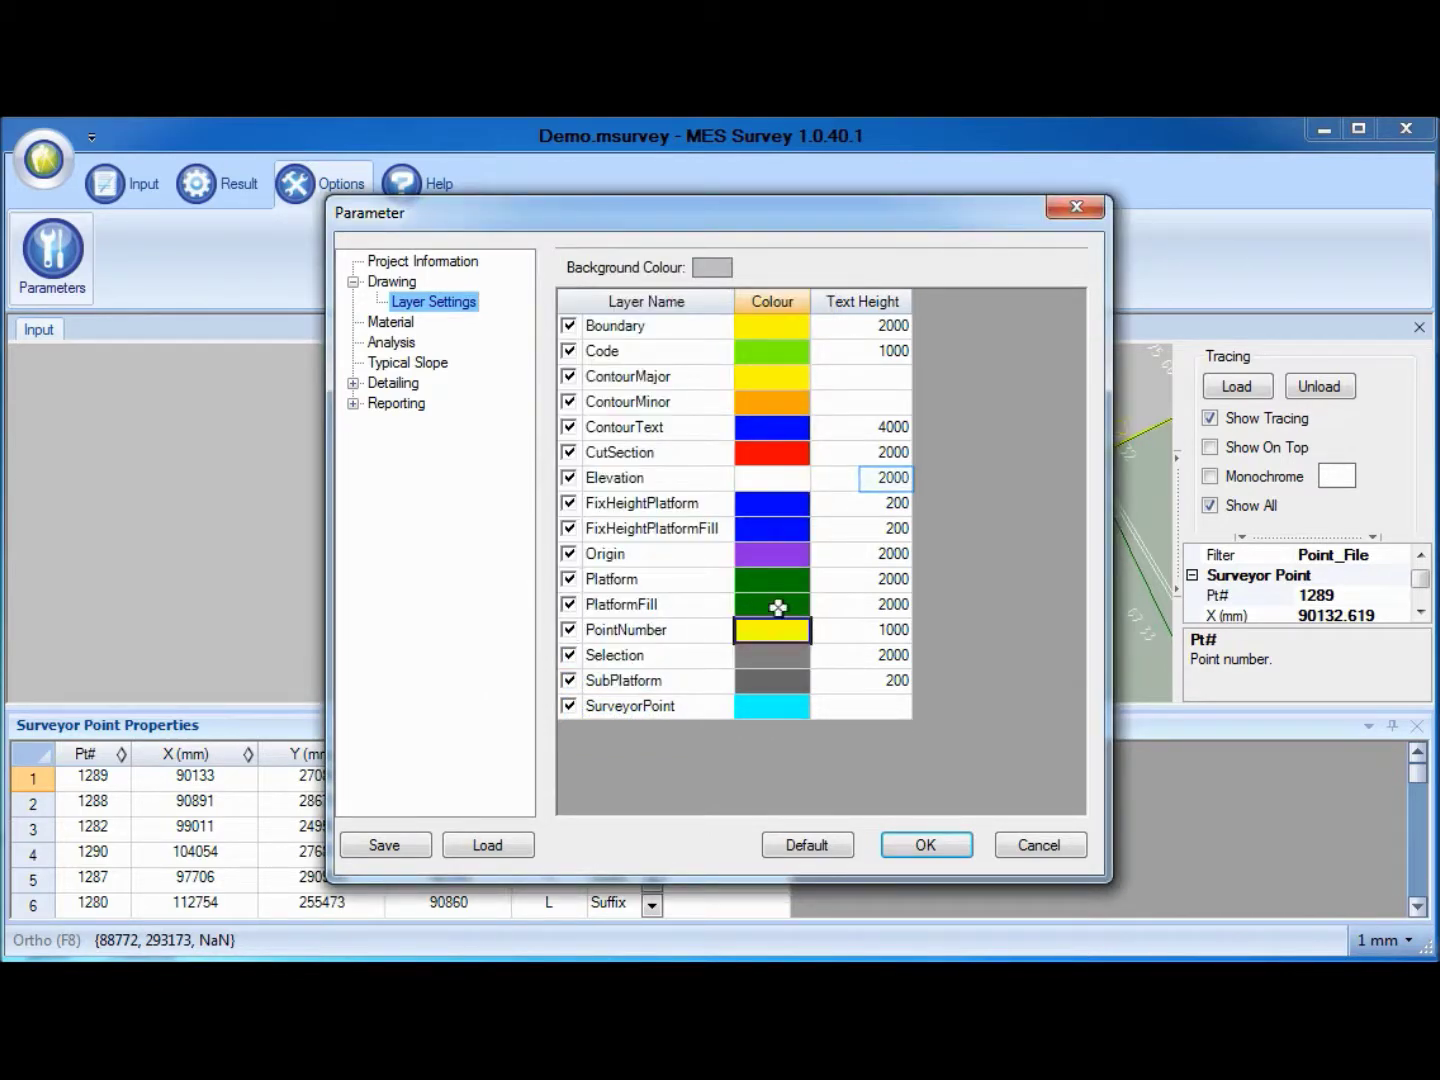
pyautogui.click(882, 480)
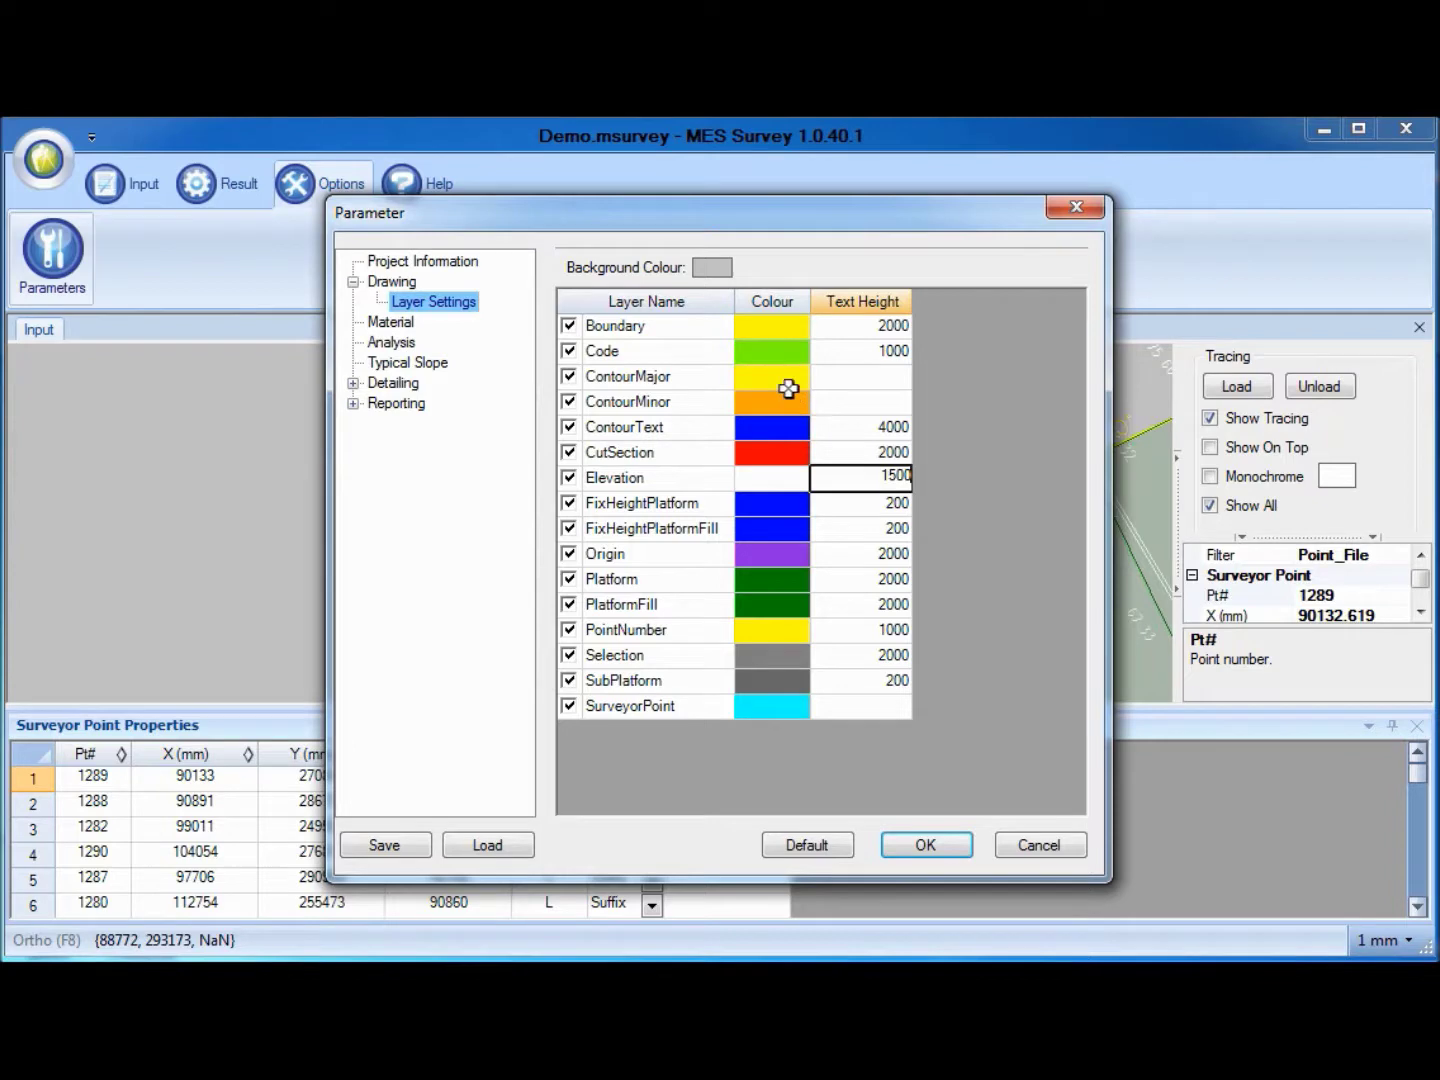
# Set the Code layer's colour to bright green and apply the parameters, overwriting the existing settings
pyautogui.click(786, 356)
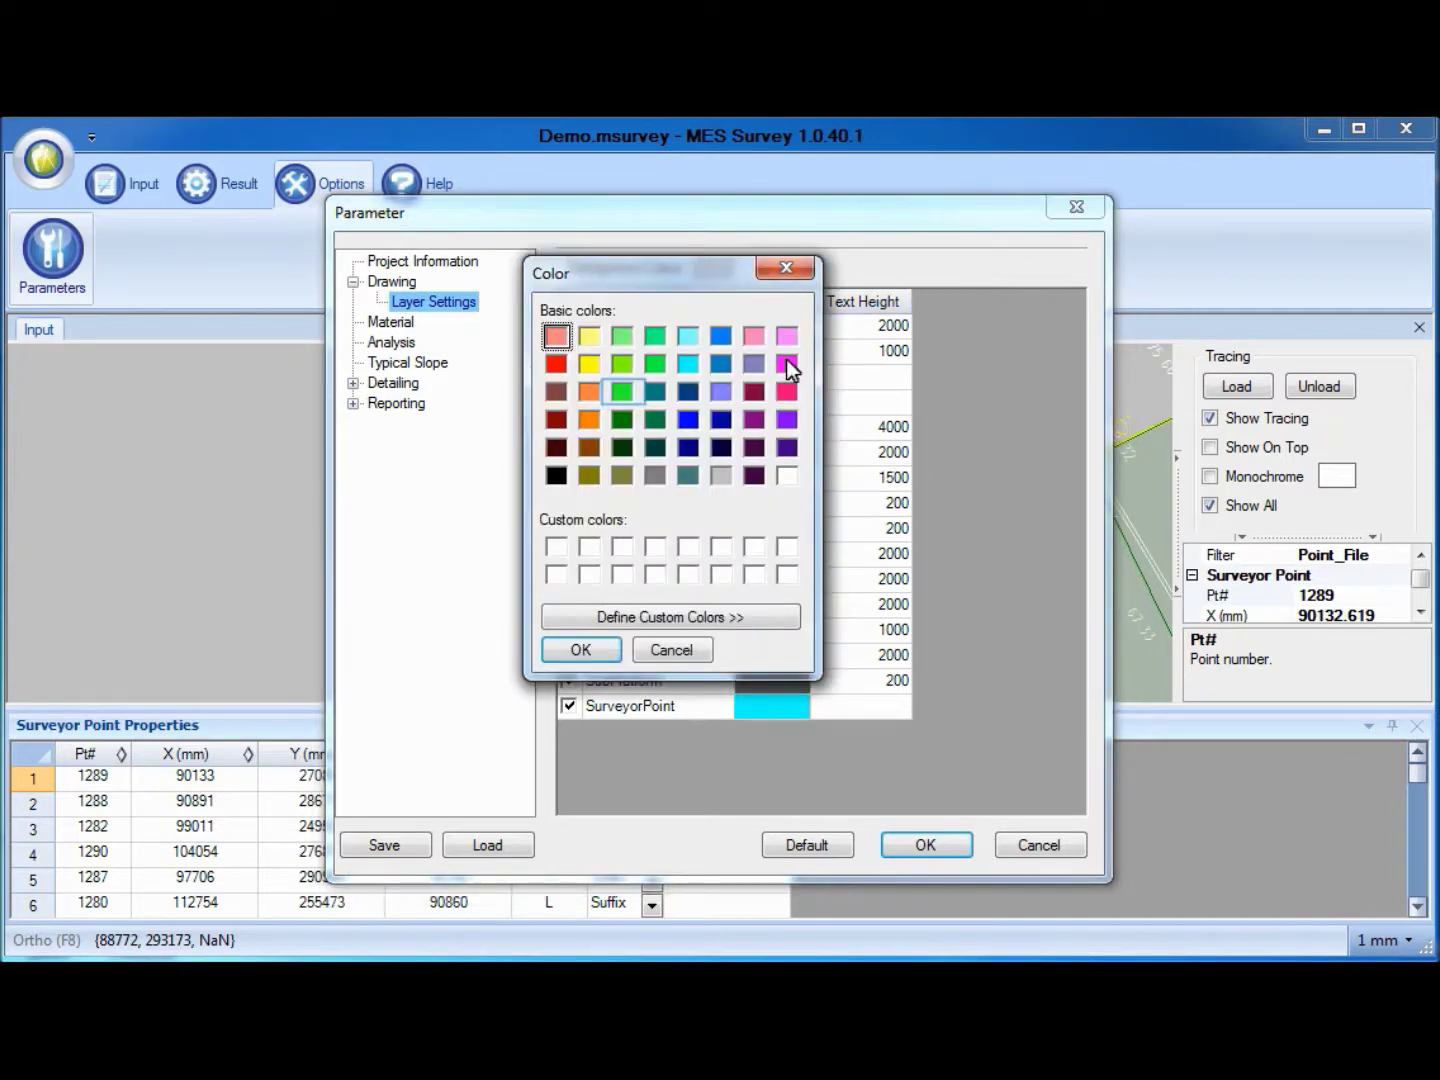
pyautogui.click(622, 391)
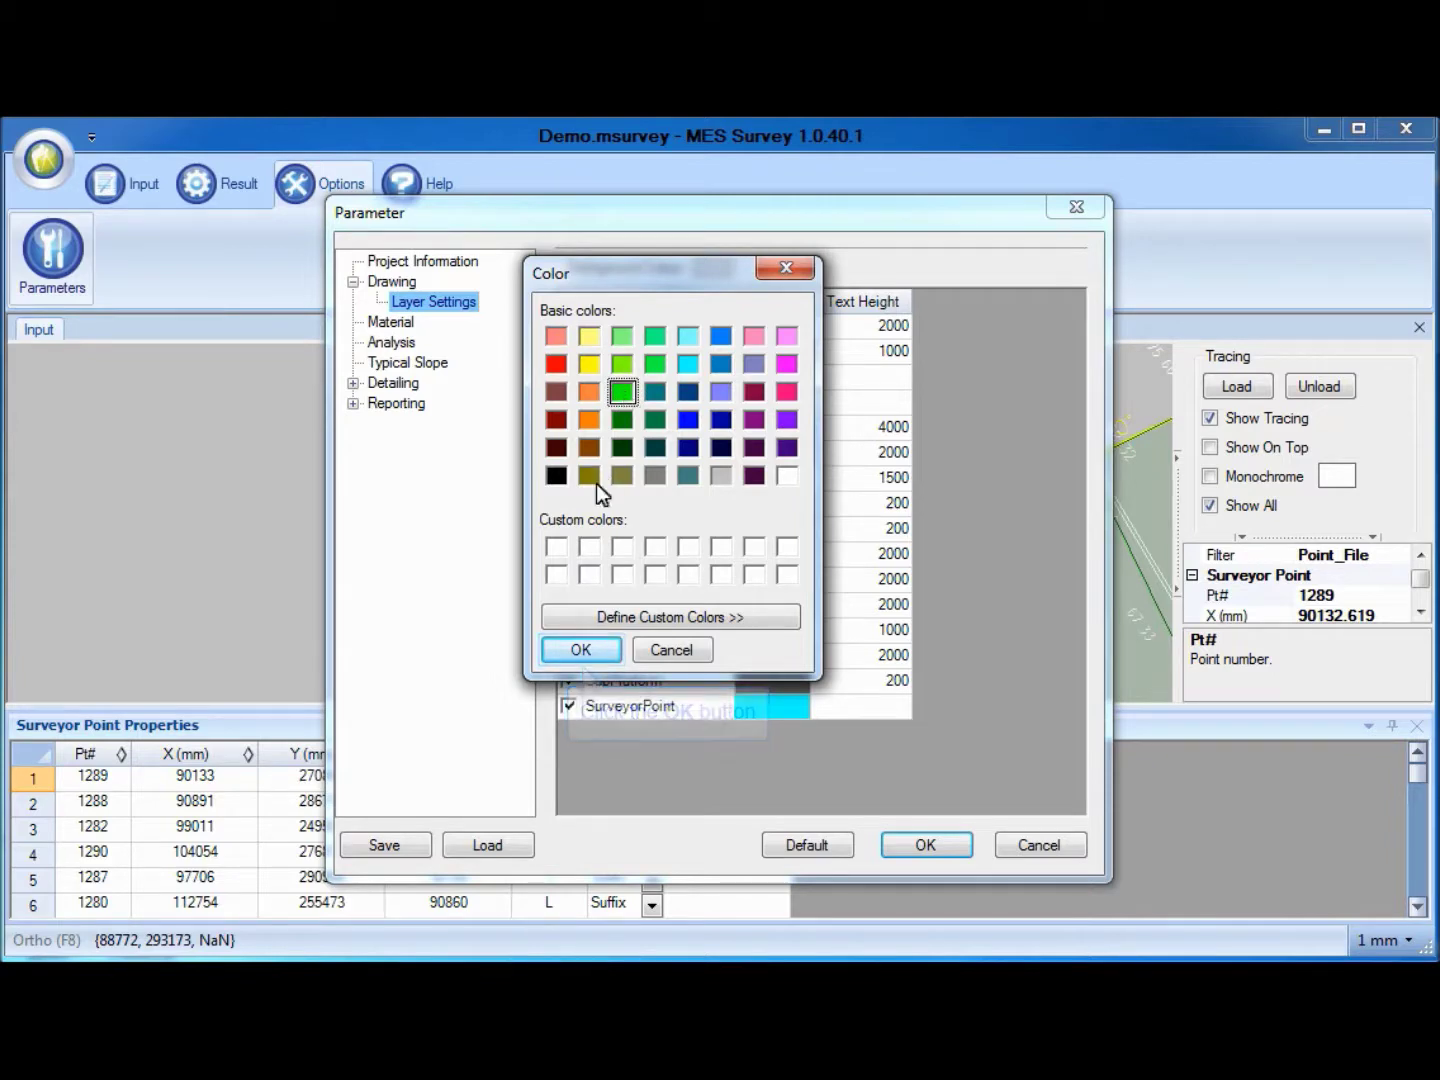
pyautogui.click(589, 648)
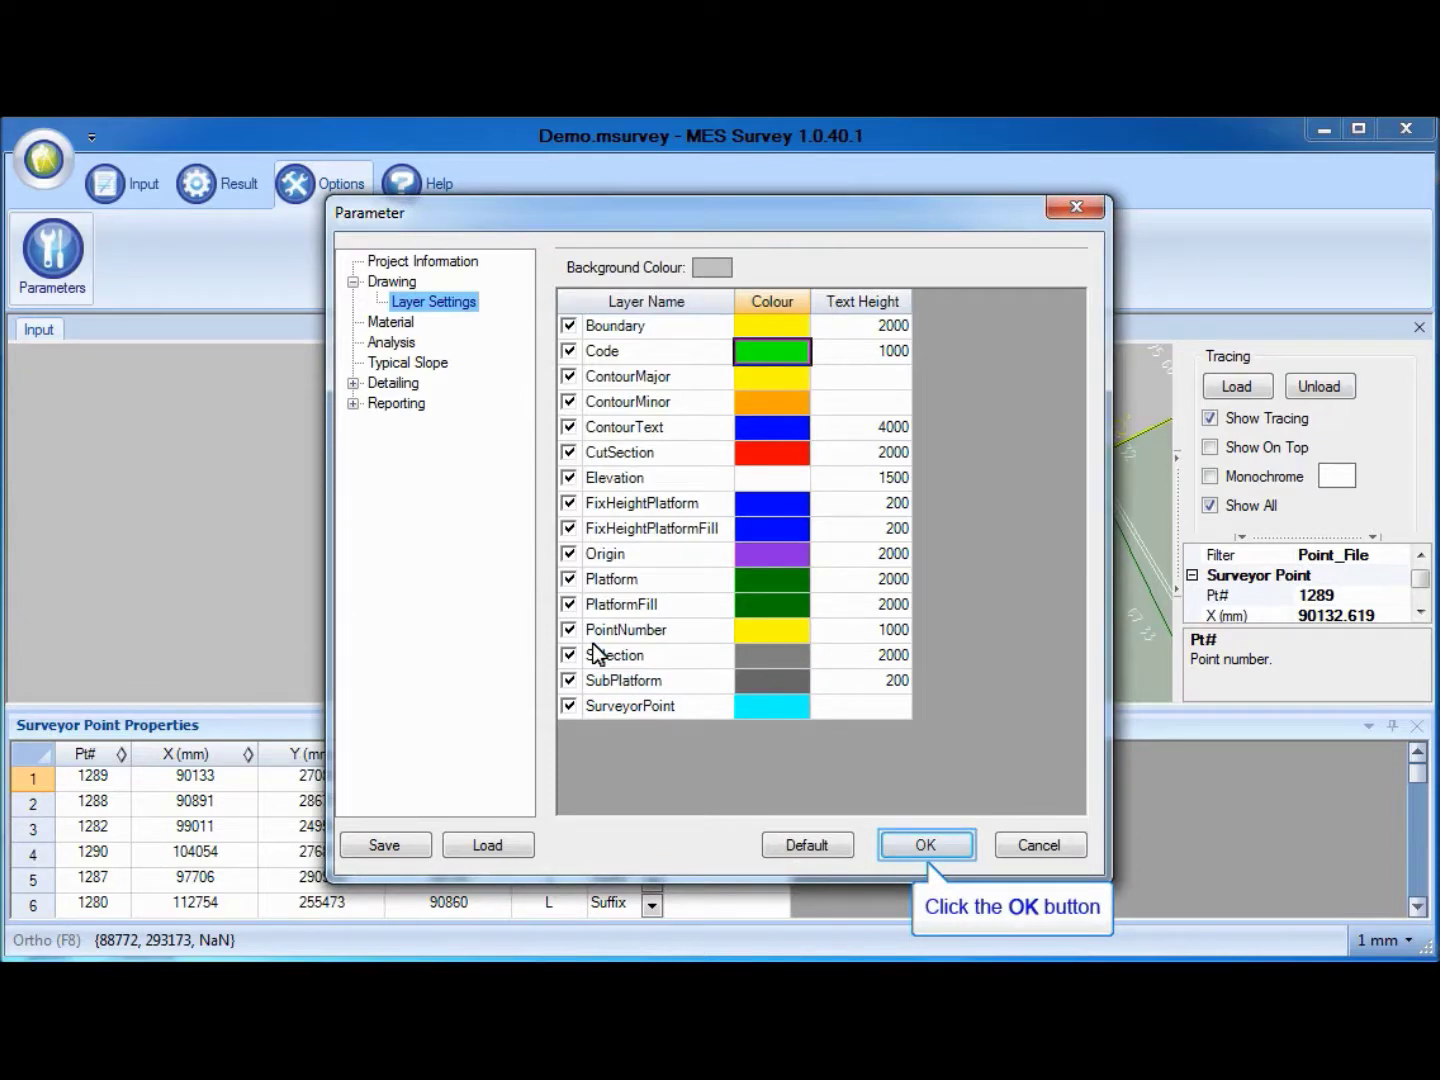
pyautogui.click(945, 849)
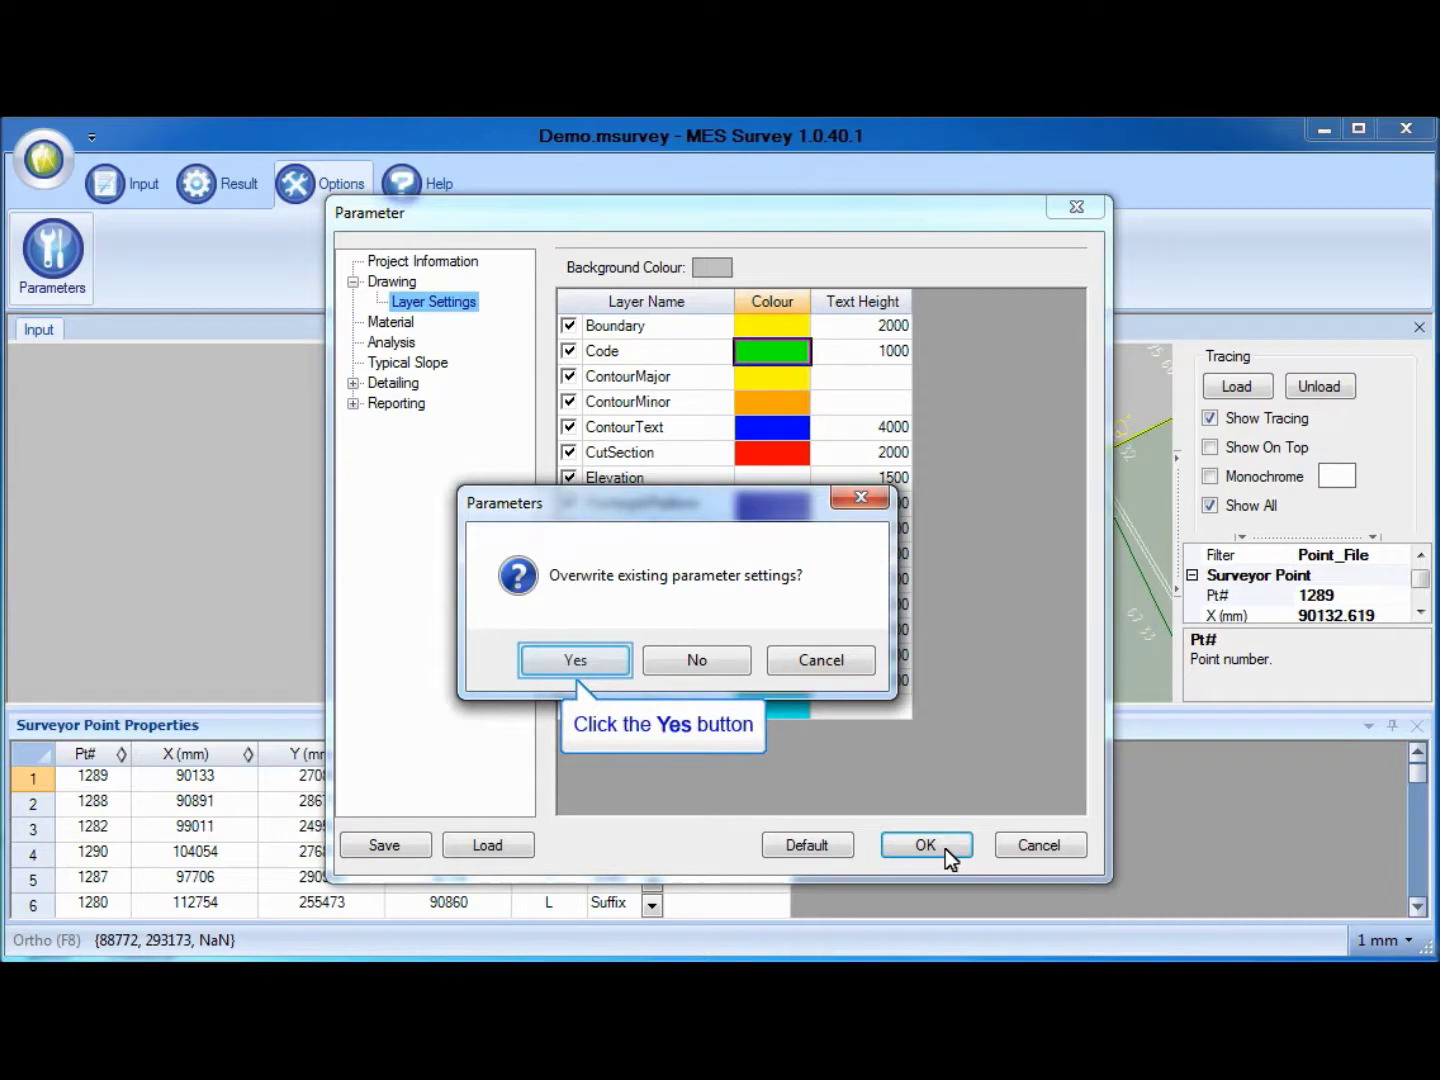
pyautogui.click(598, 659)
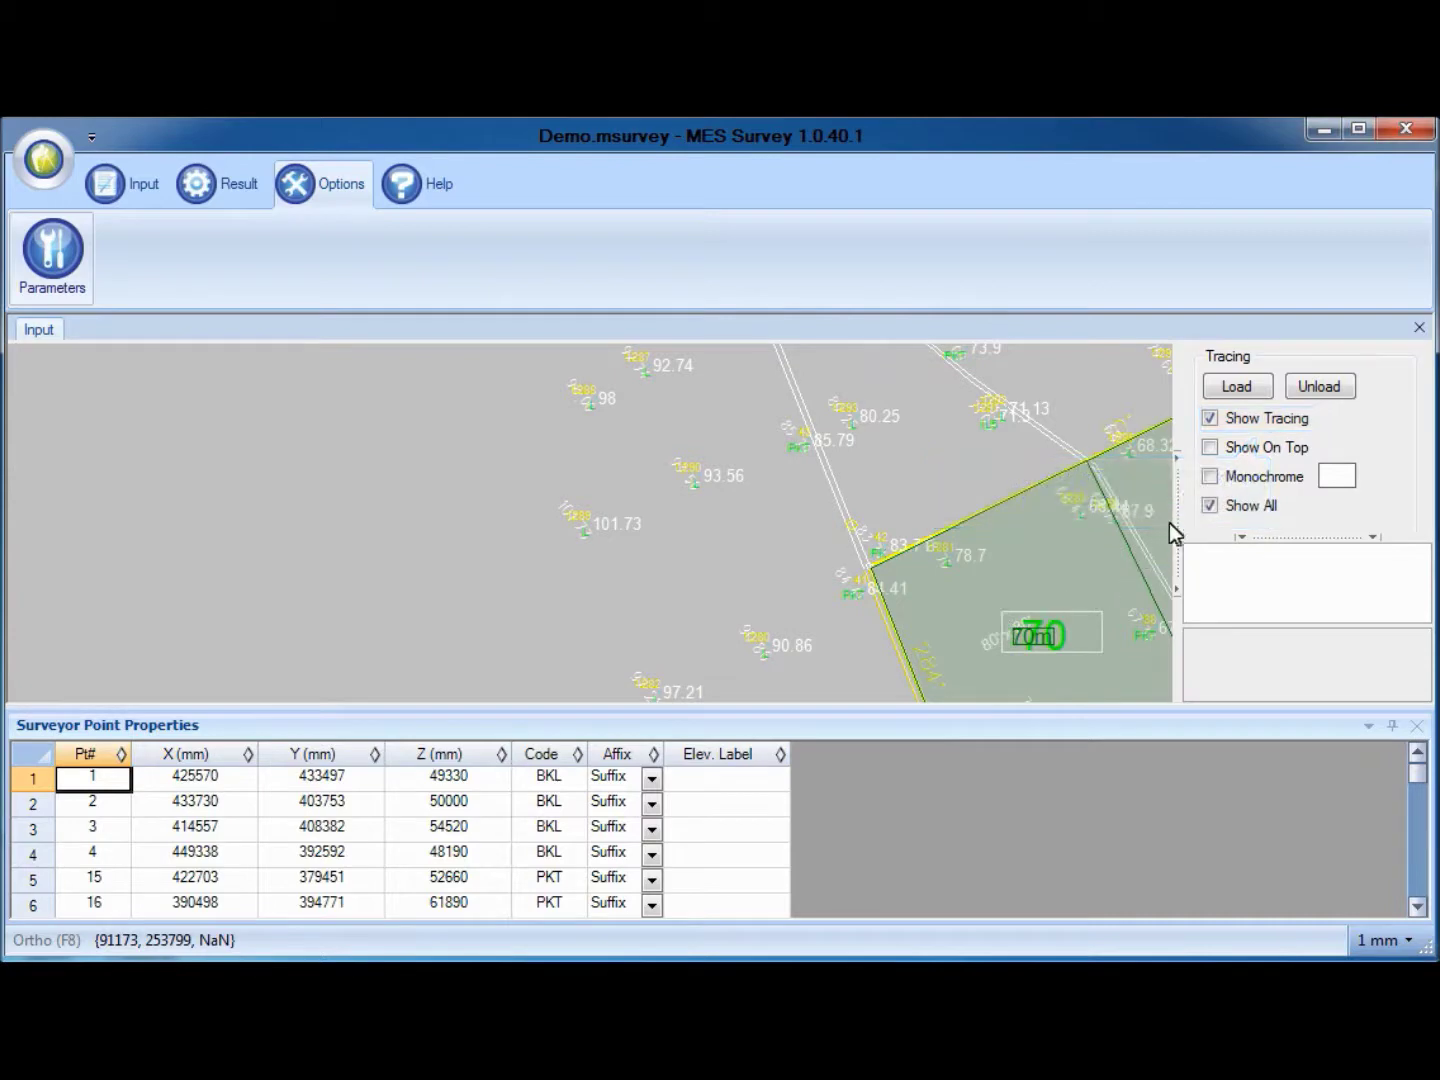
# Hide the tracing and select survey point 1289 in the drawing
pyautogui.click(1209, 419)
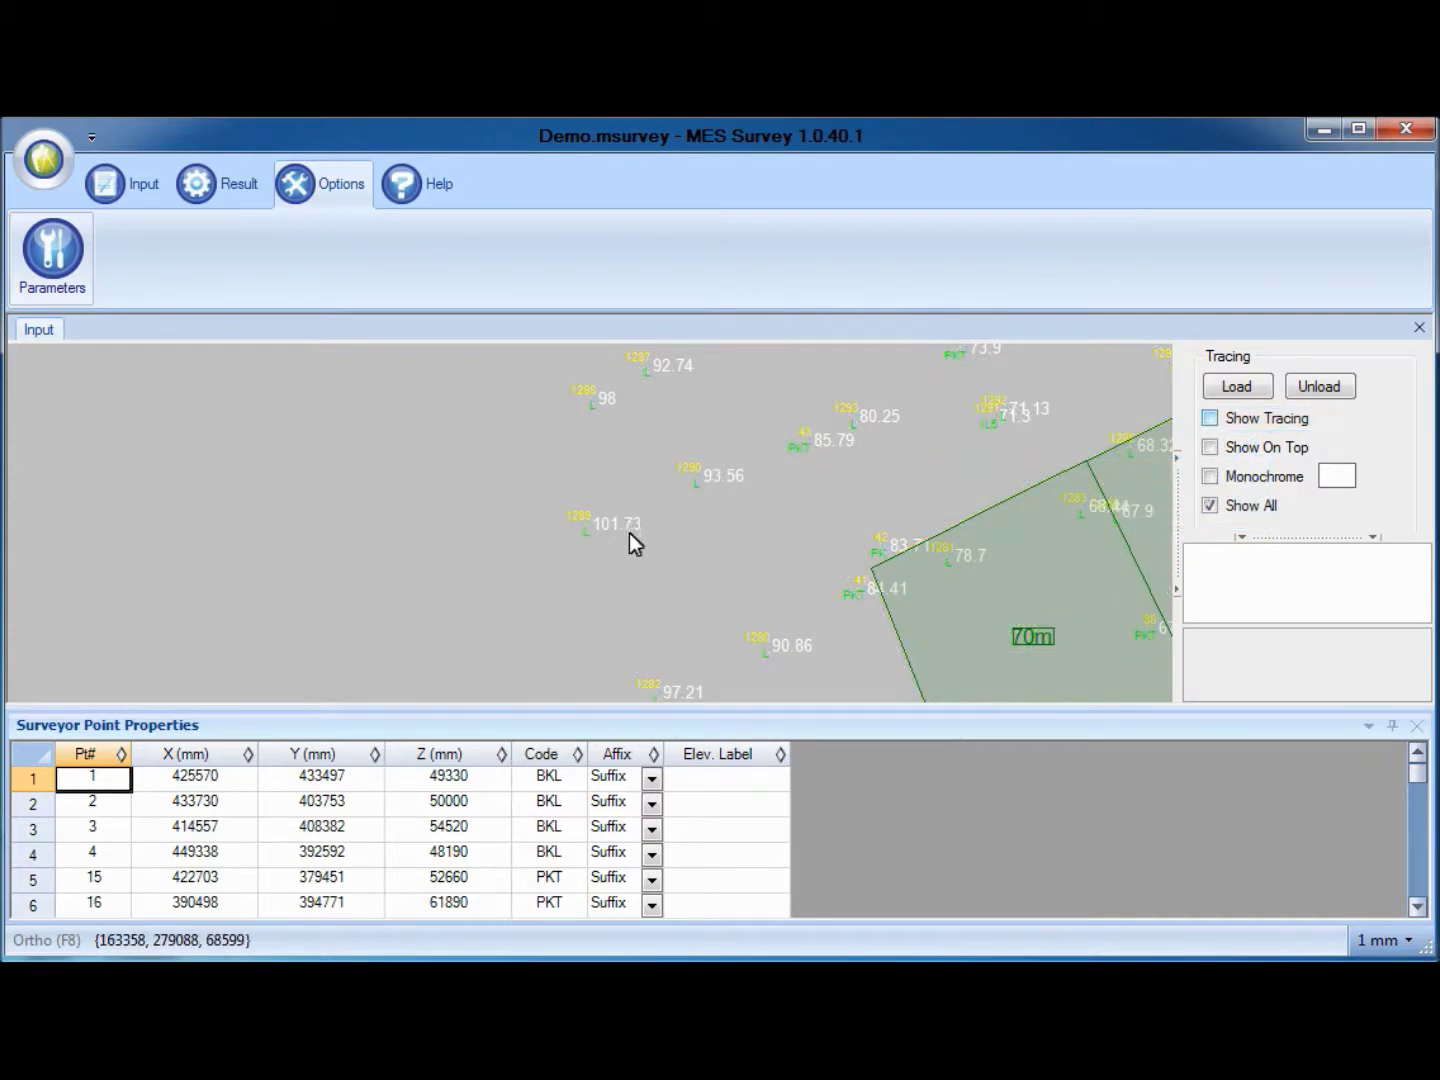
pyautogui.scroll(3, 629, 544)
pyautogui.scroll(1, 629, 544)
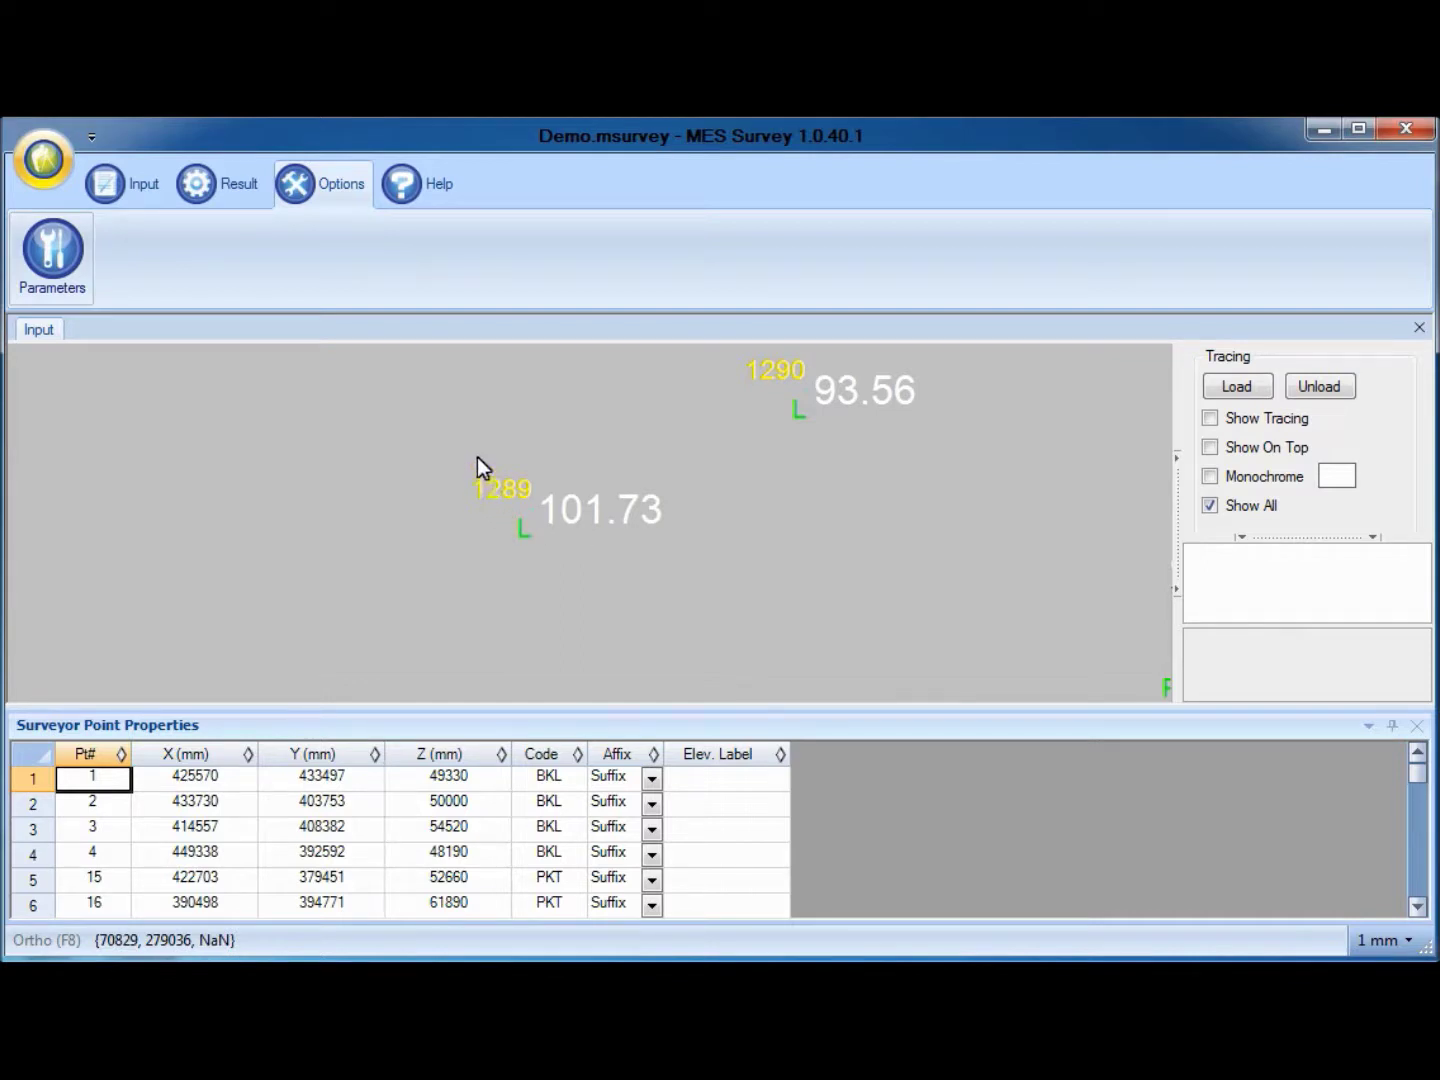
pyautogui.moveTo(581, 569); pyautogui.dragTo(581, 571)
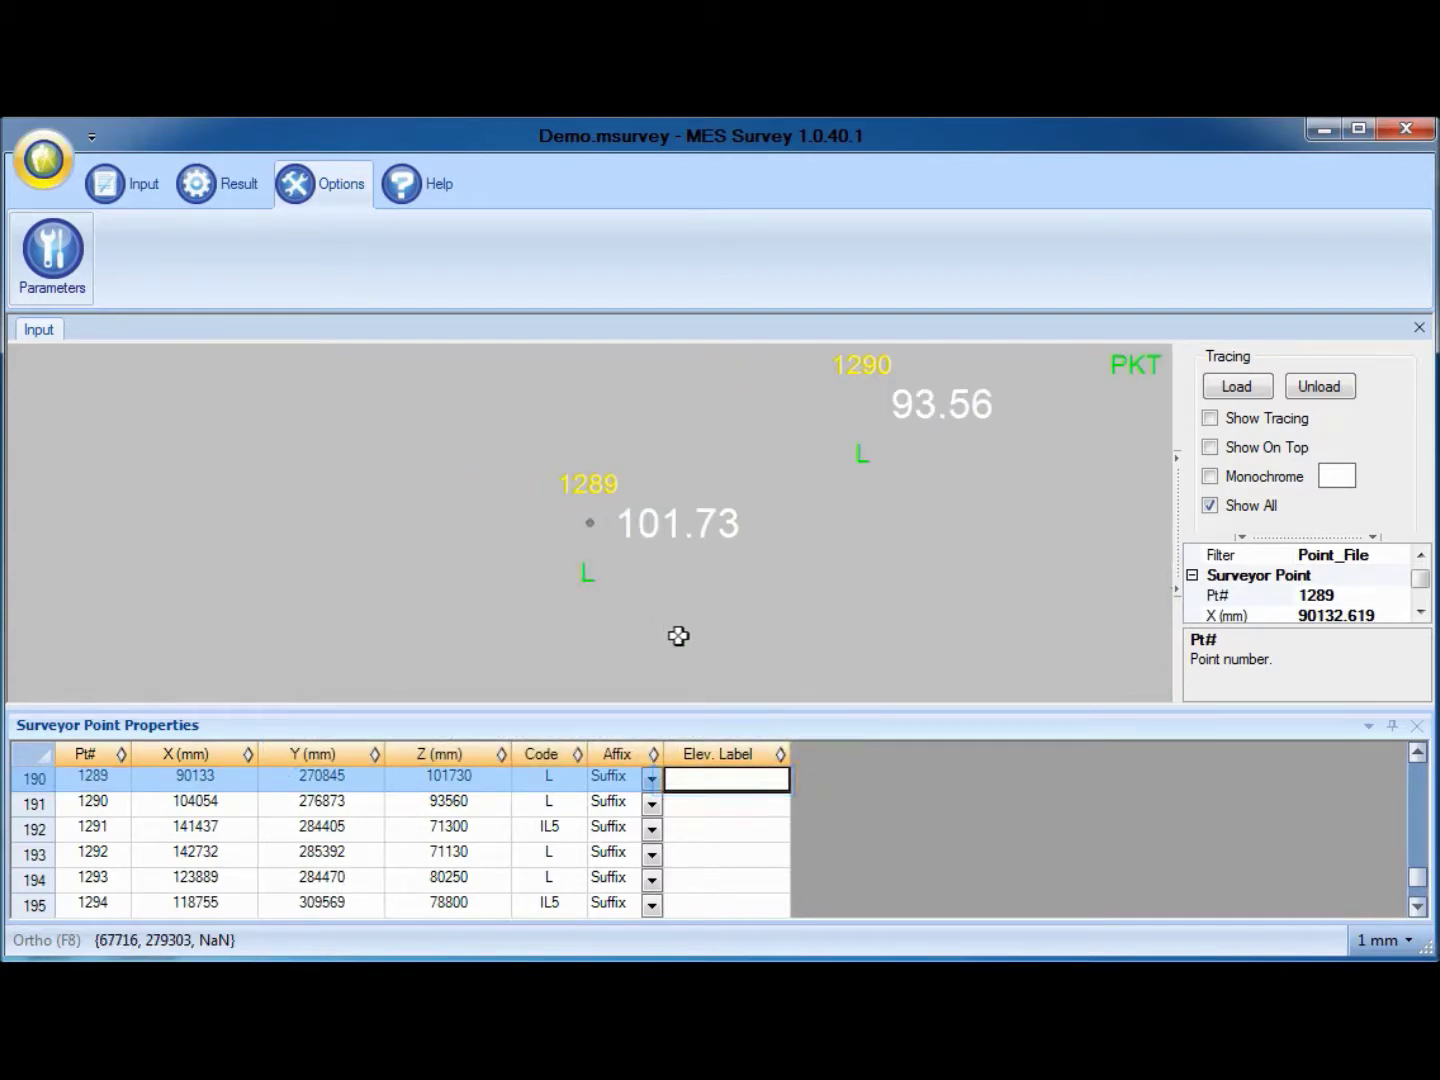
# Give survey point 1289 the elevation label EL followed by a space, with its affix set to Prefix
pyautogui.click(706, 786)
pyautogui.write('EL')
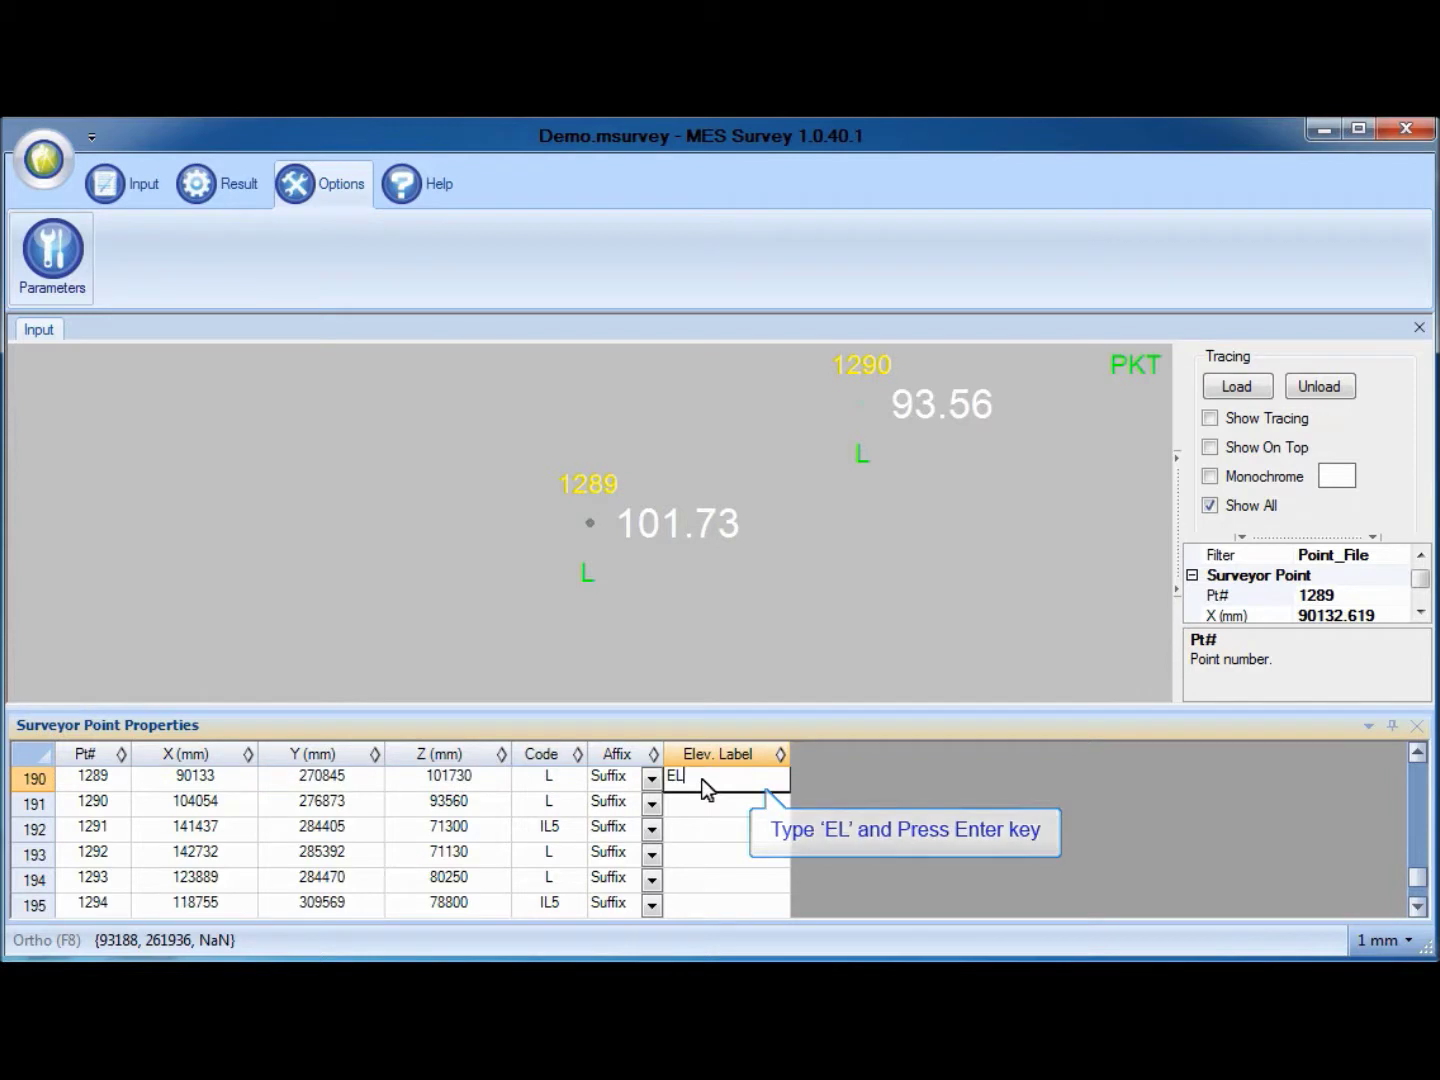
pyautogui.press('Return')
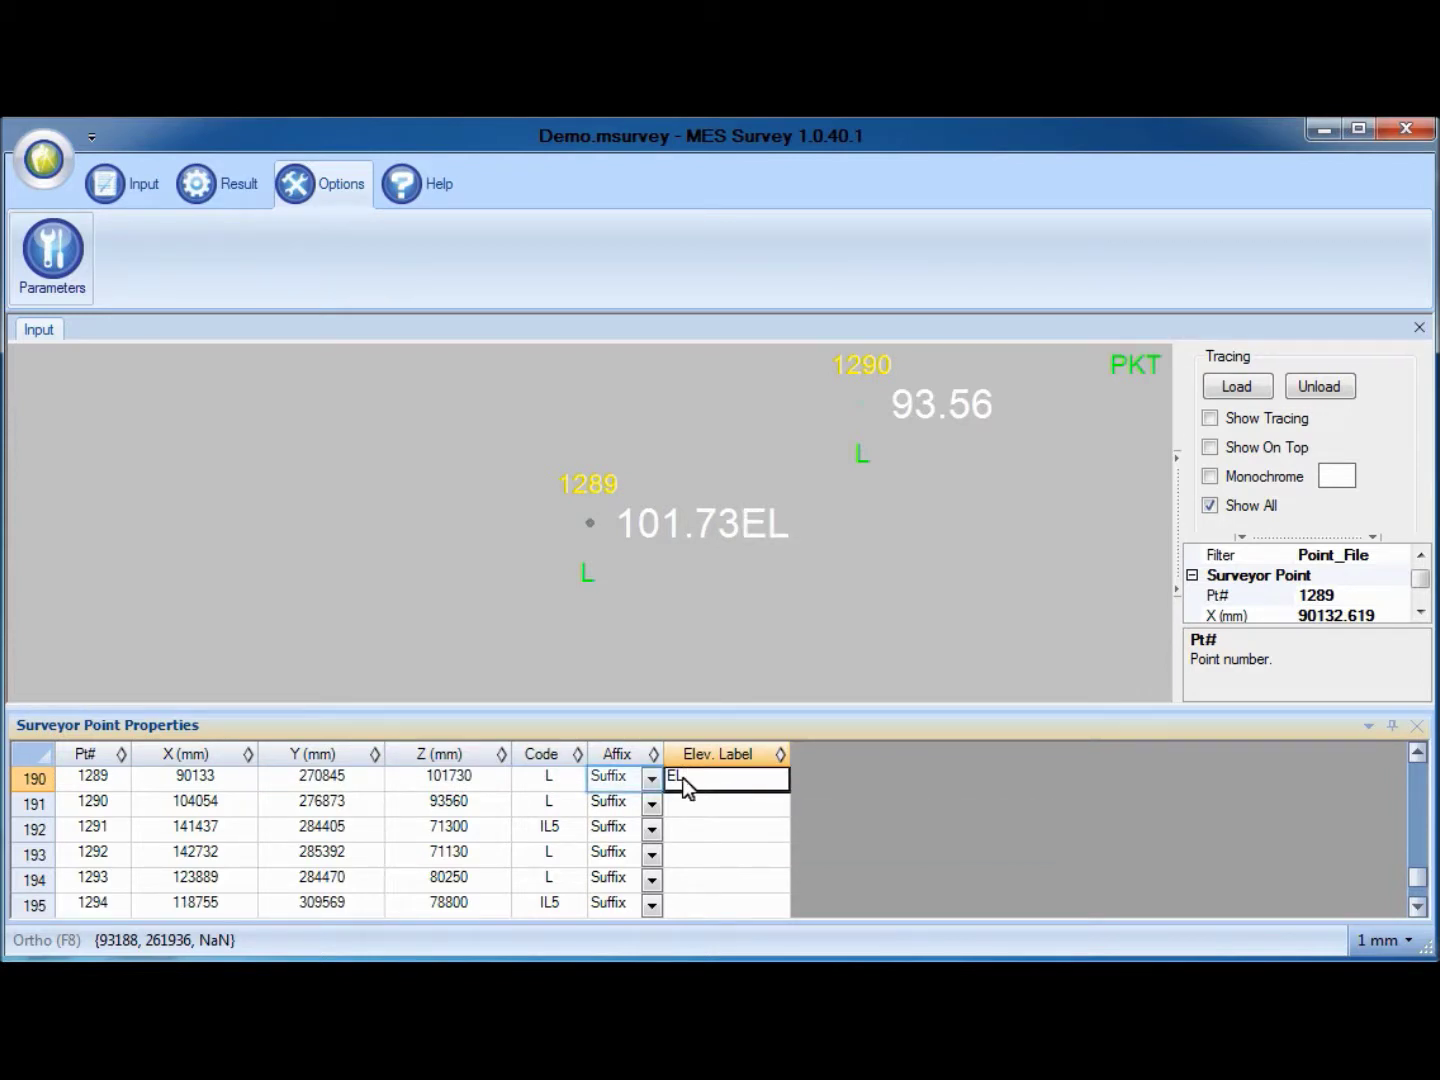
pyautogui.click(658, 777)
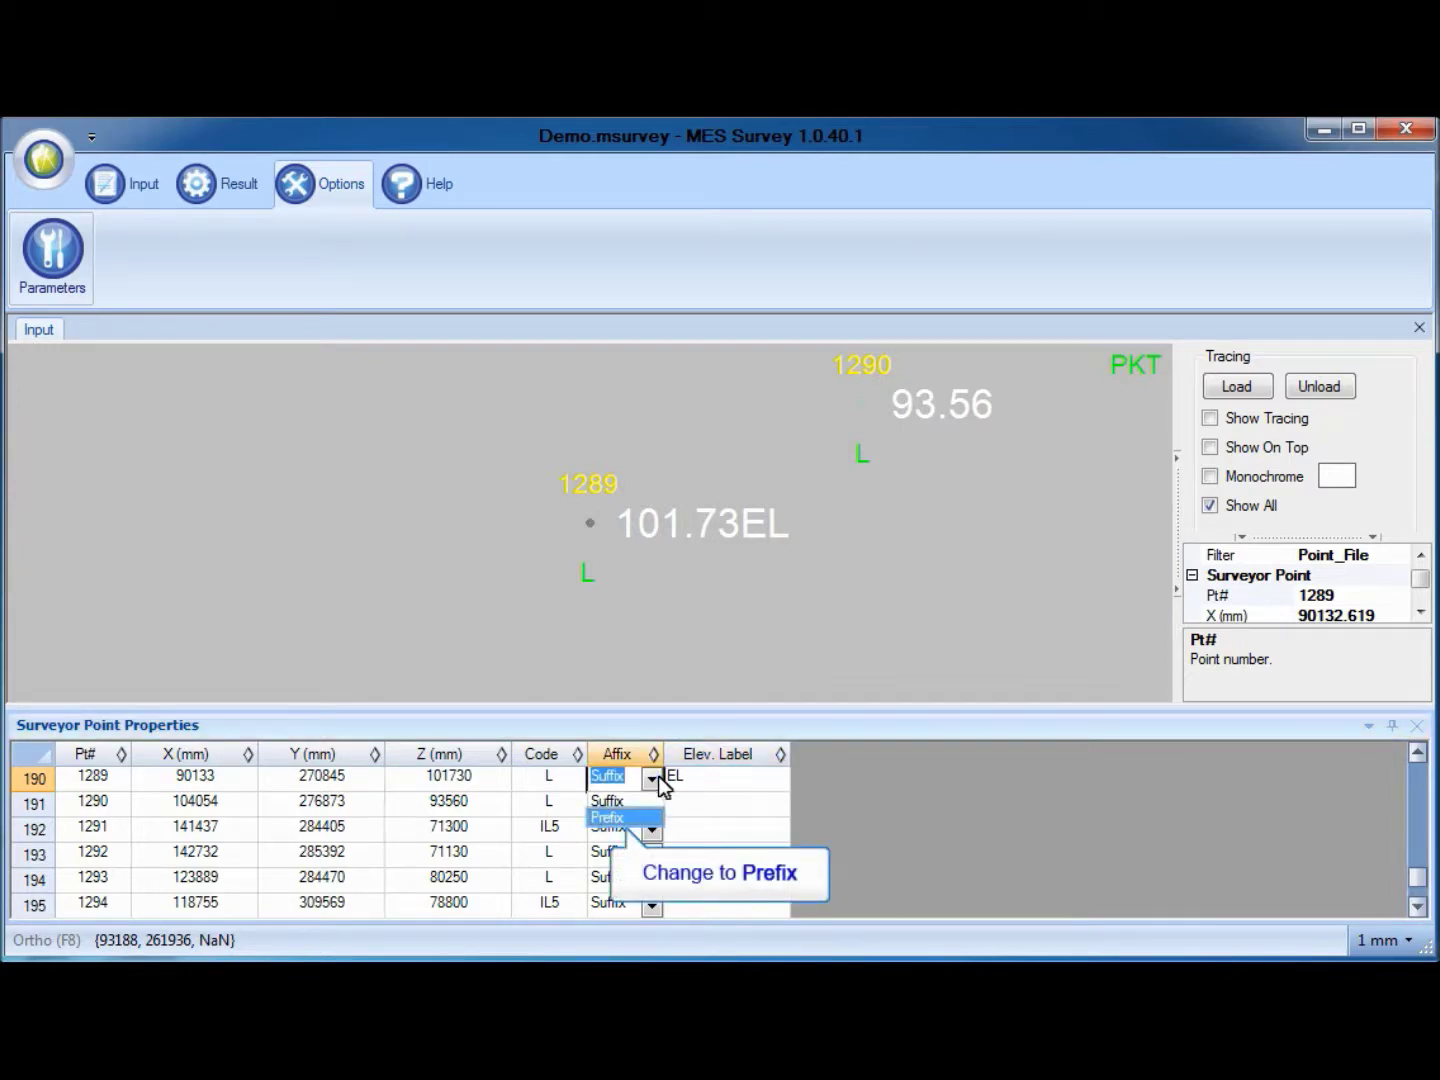
pyautogui.click(630, 818)
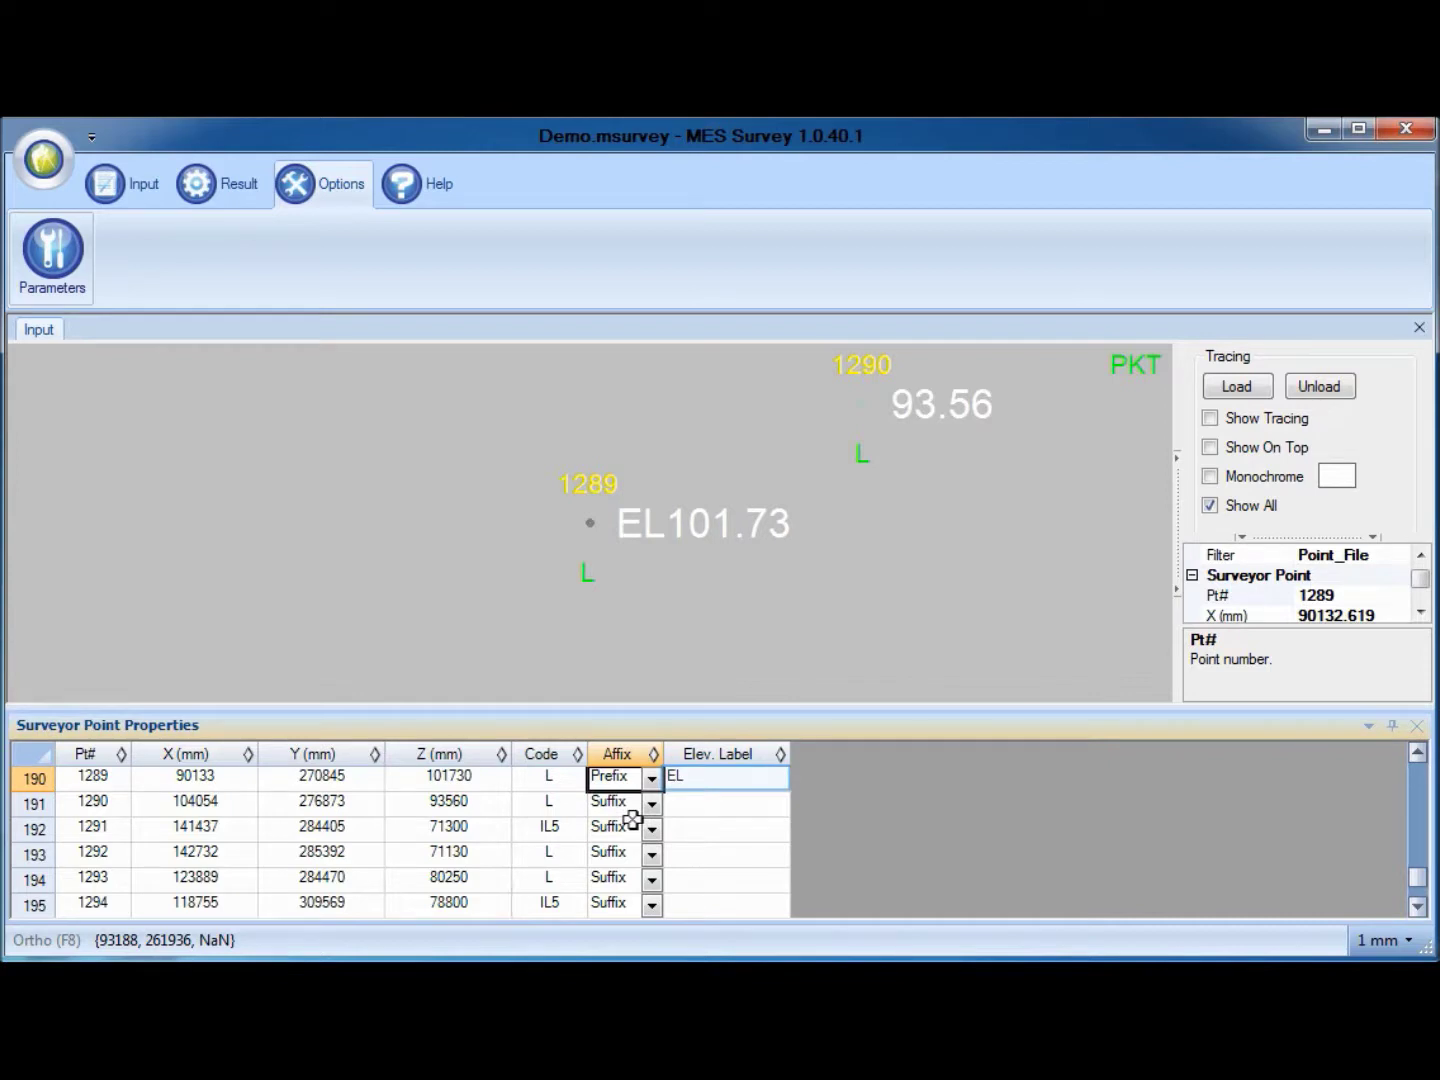
pyautogui.click(707, 778)
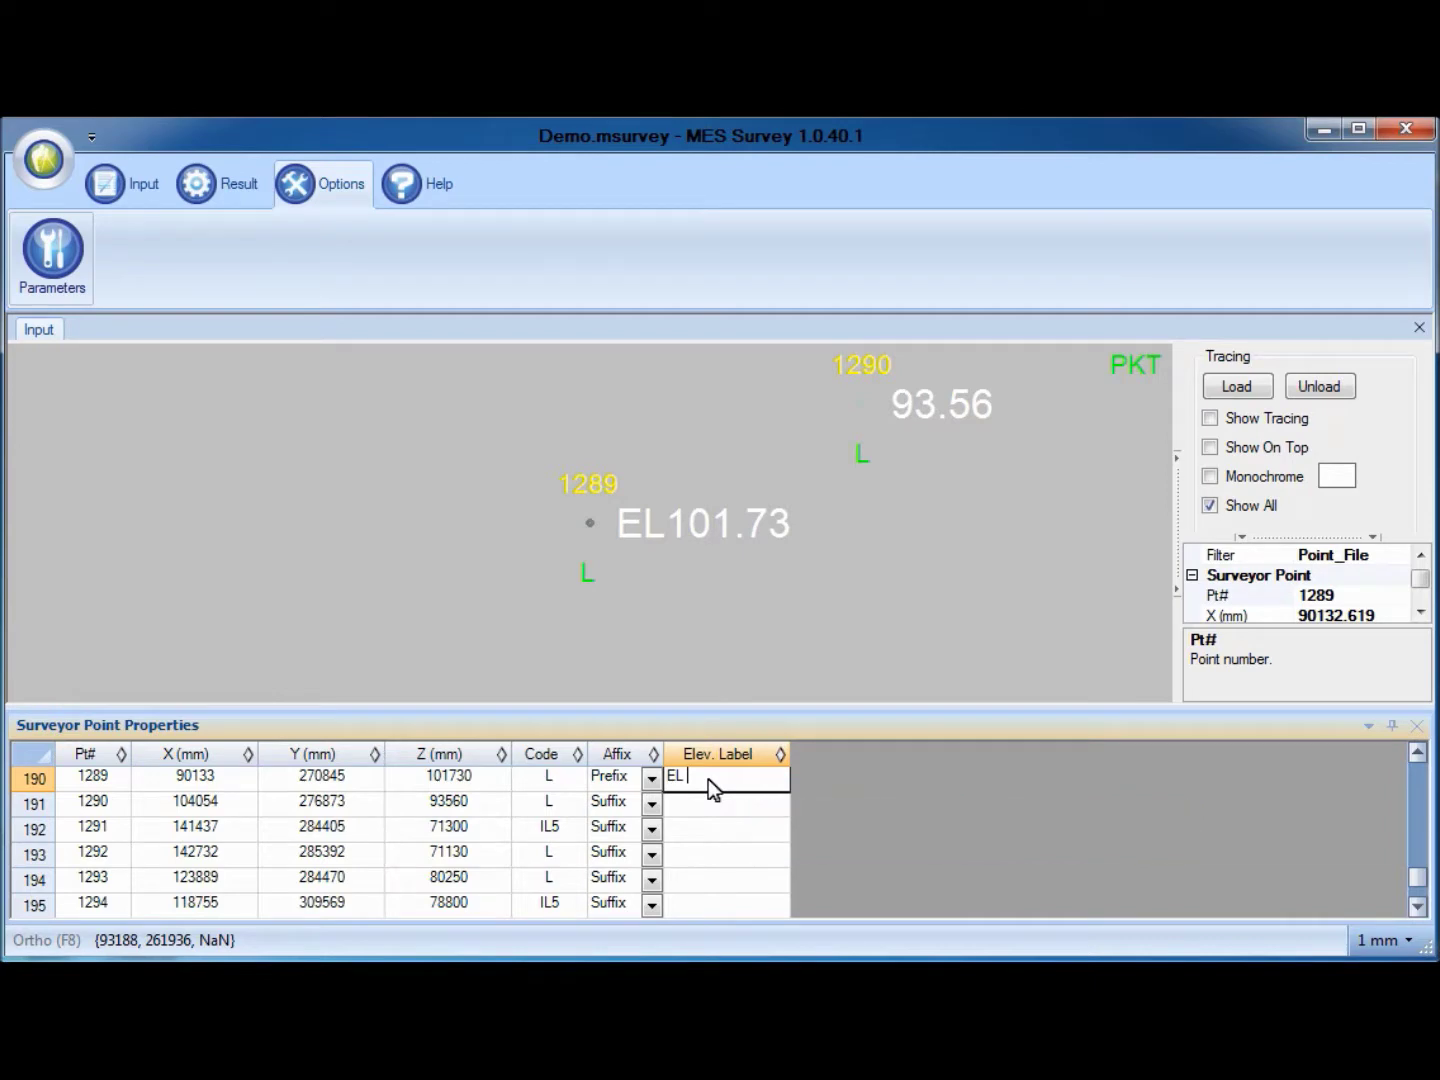
pyautogui.press('Return')
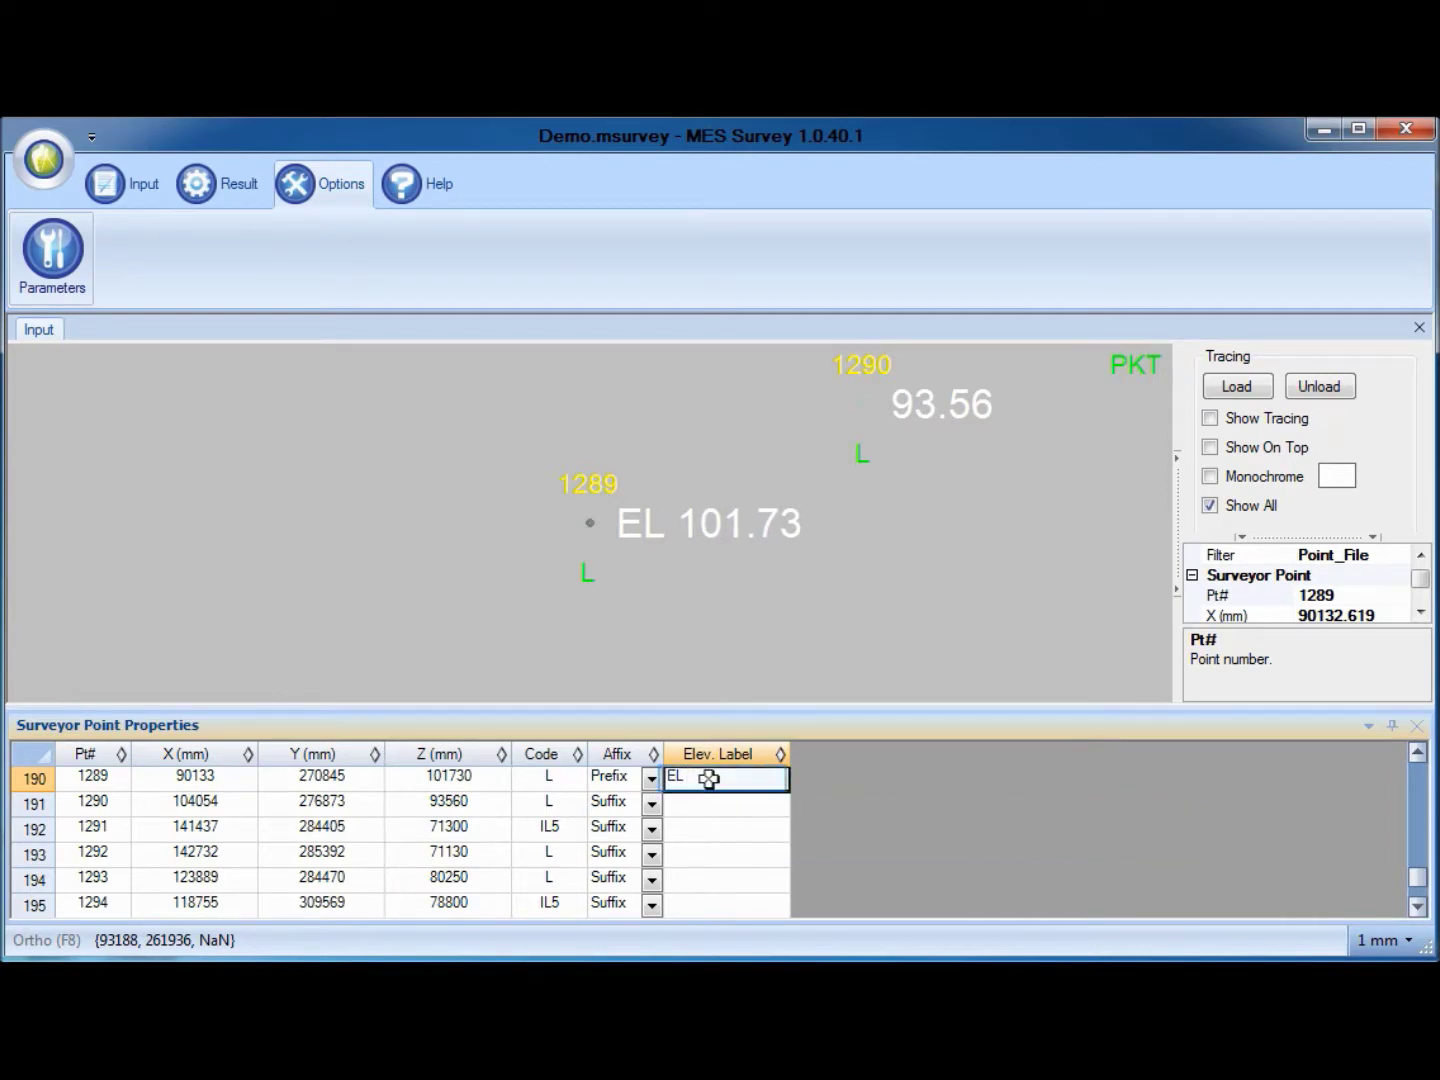
# Clear the elevation label of survey point 1289 and close the surveyor point table
pyautogui.doubleClick(708, 779)
pyautogui.press('BackSpace')
pyautogui.press('Return')
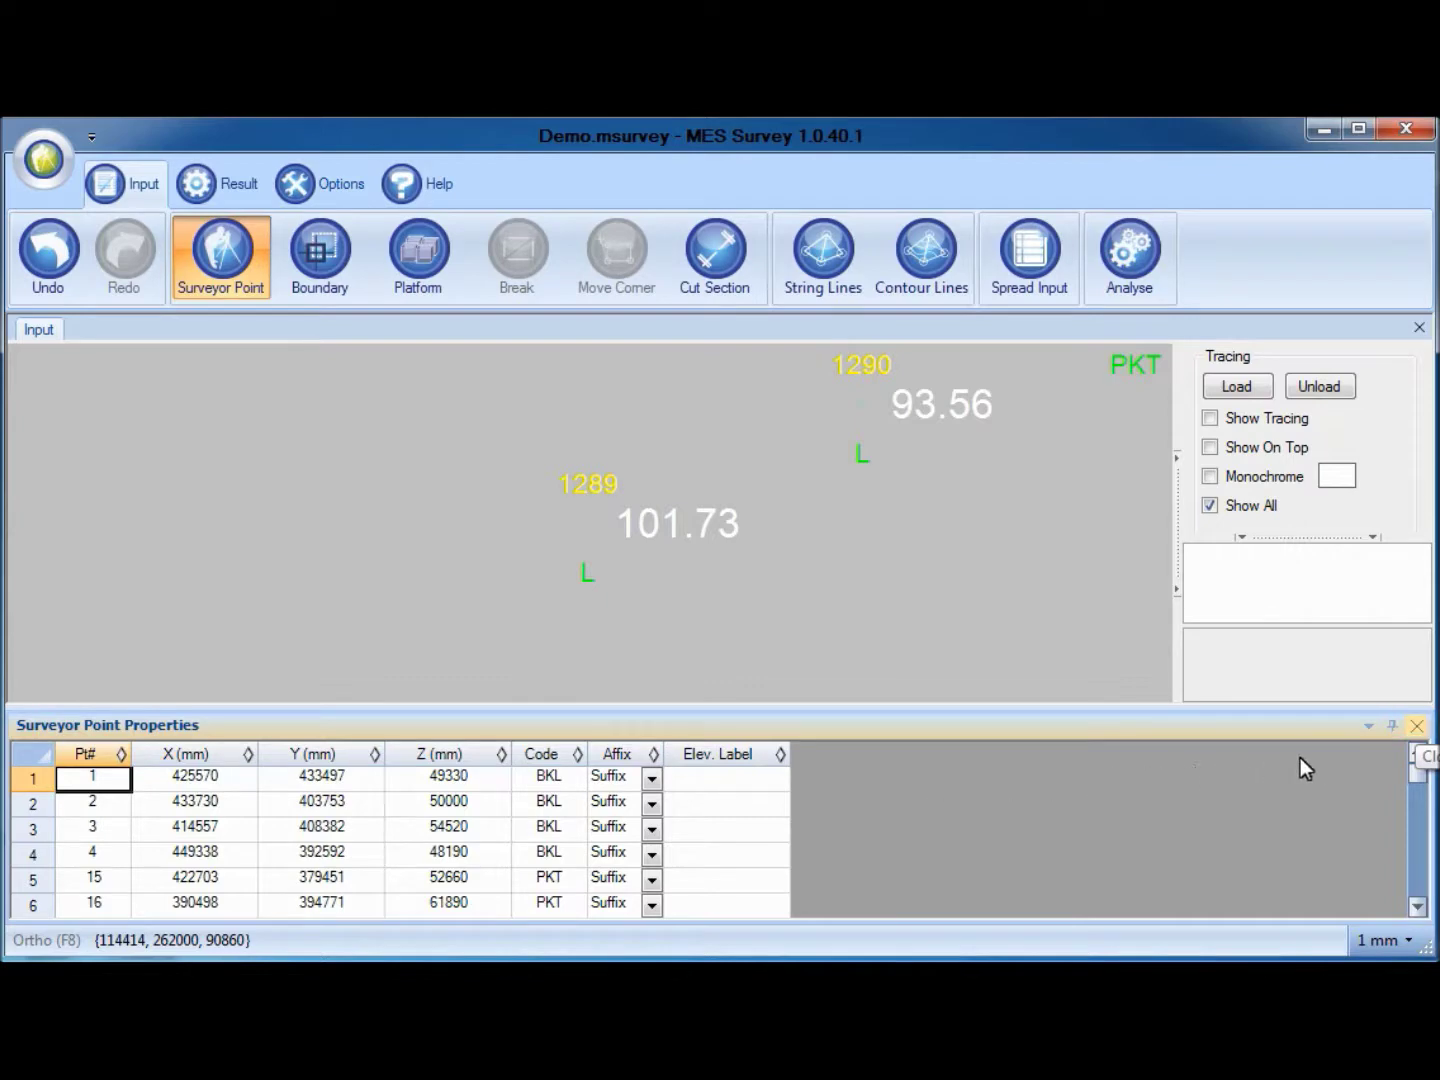
pyautogui.click(1416, 724)
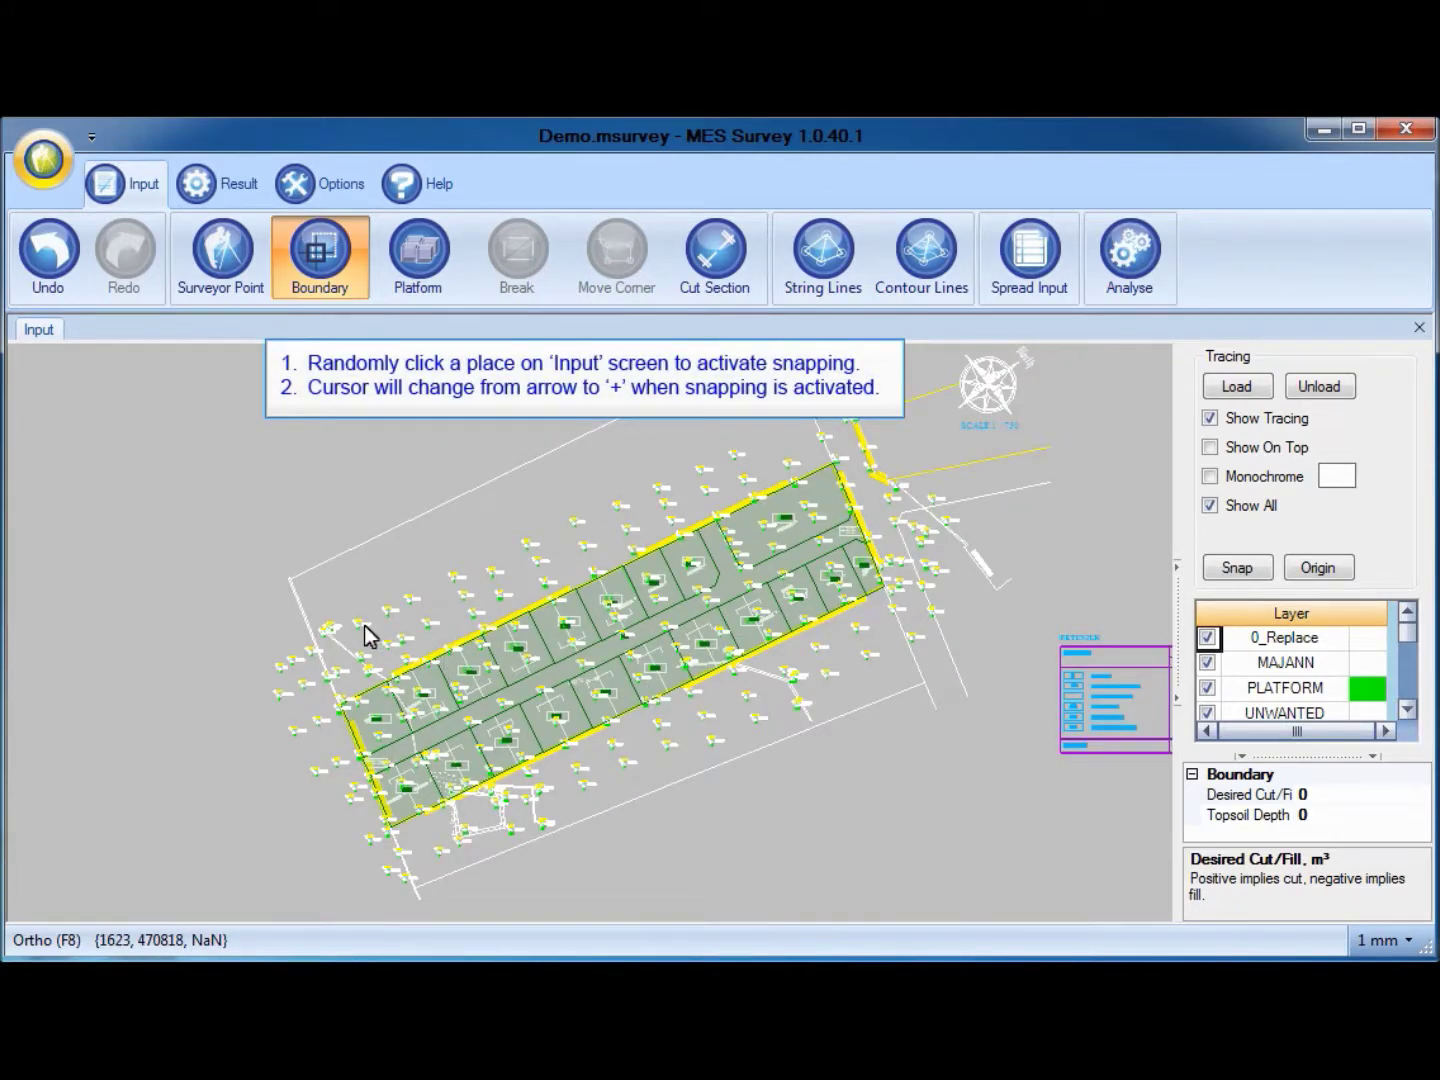
# Draw a closed four-sided boundary around all the platforms, snapping its vertices to the site's outer corners
pyautogui.click(234, 506)
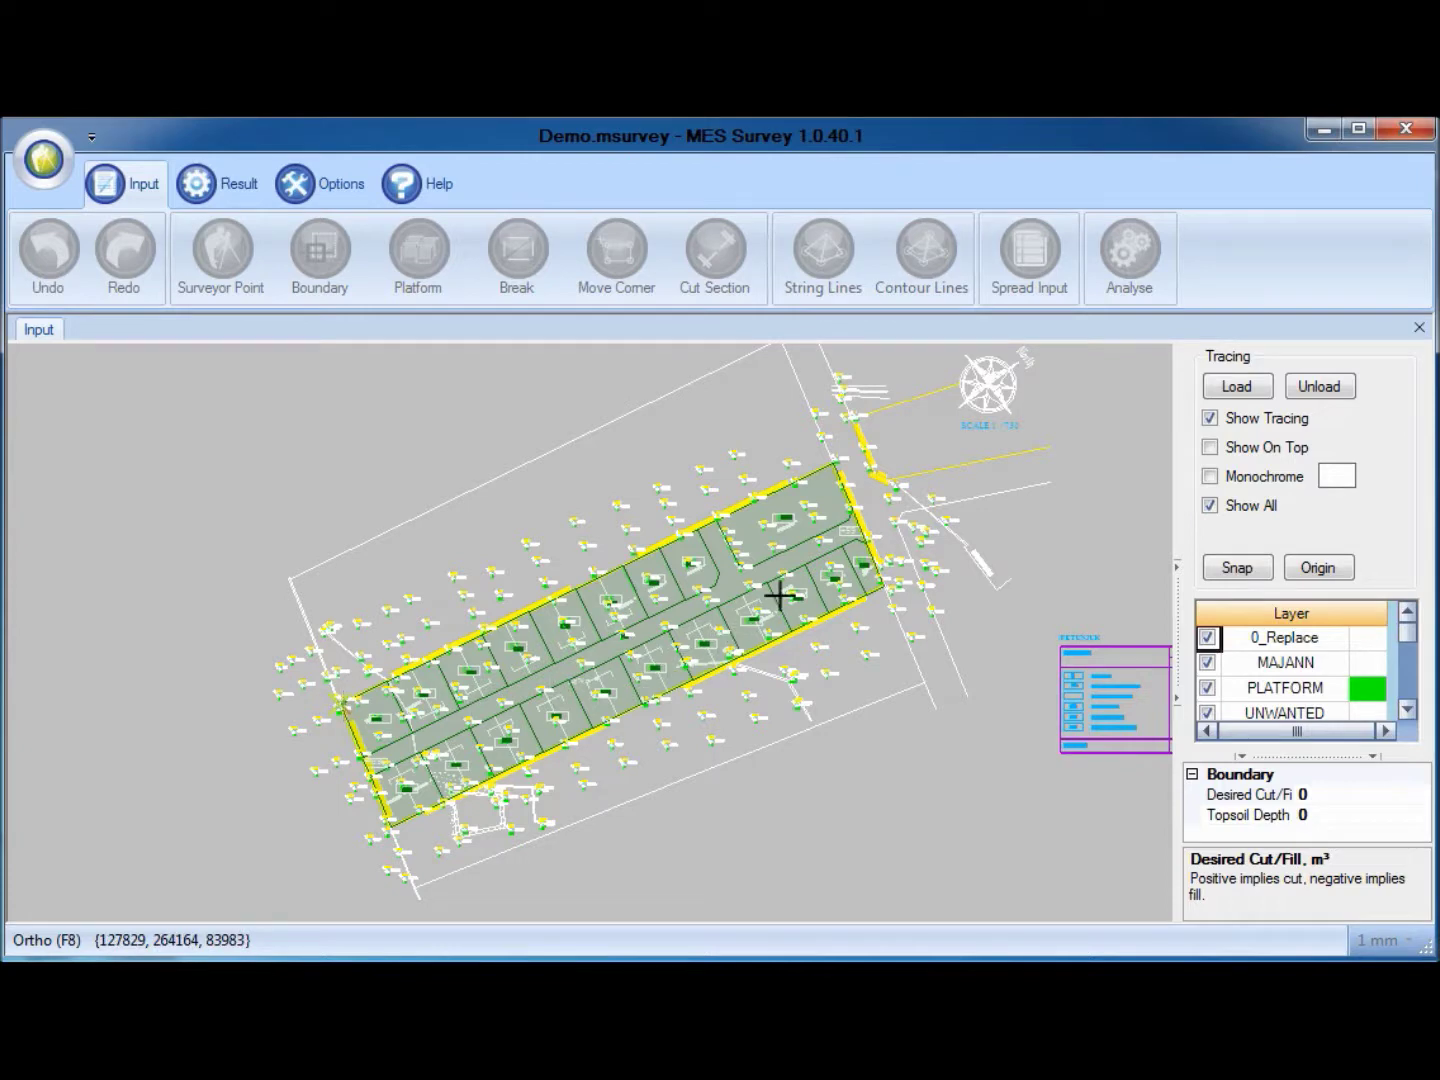
pyautogui.click(833, 461)
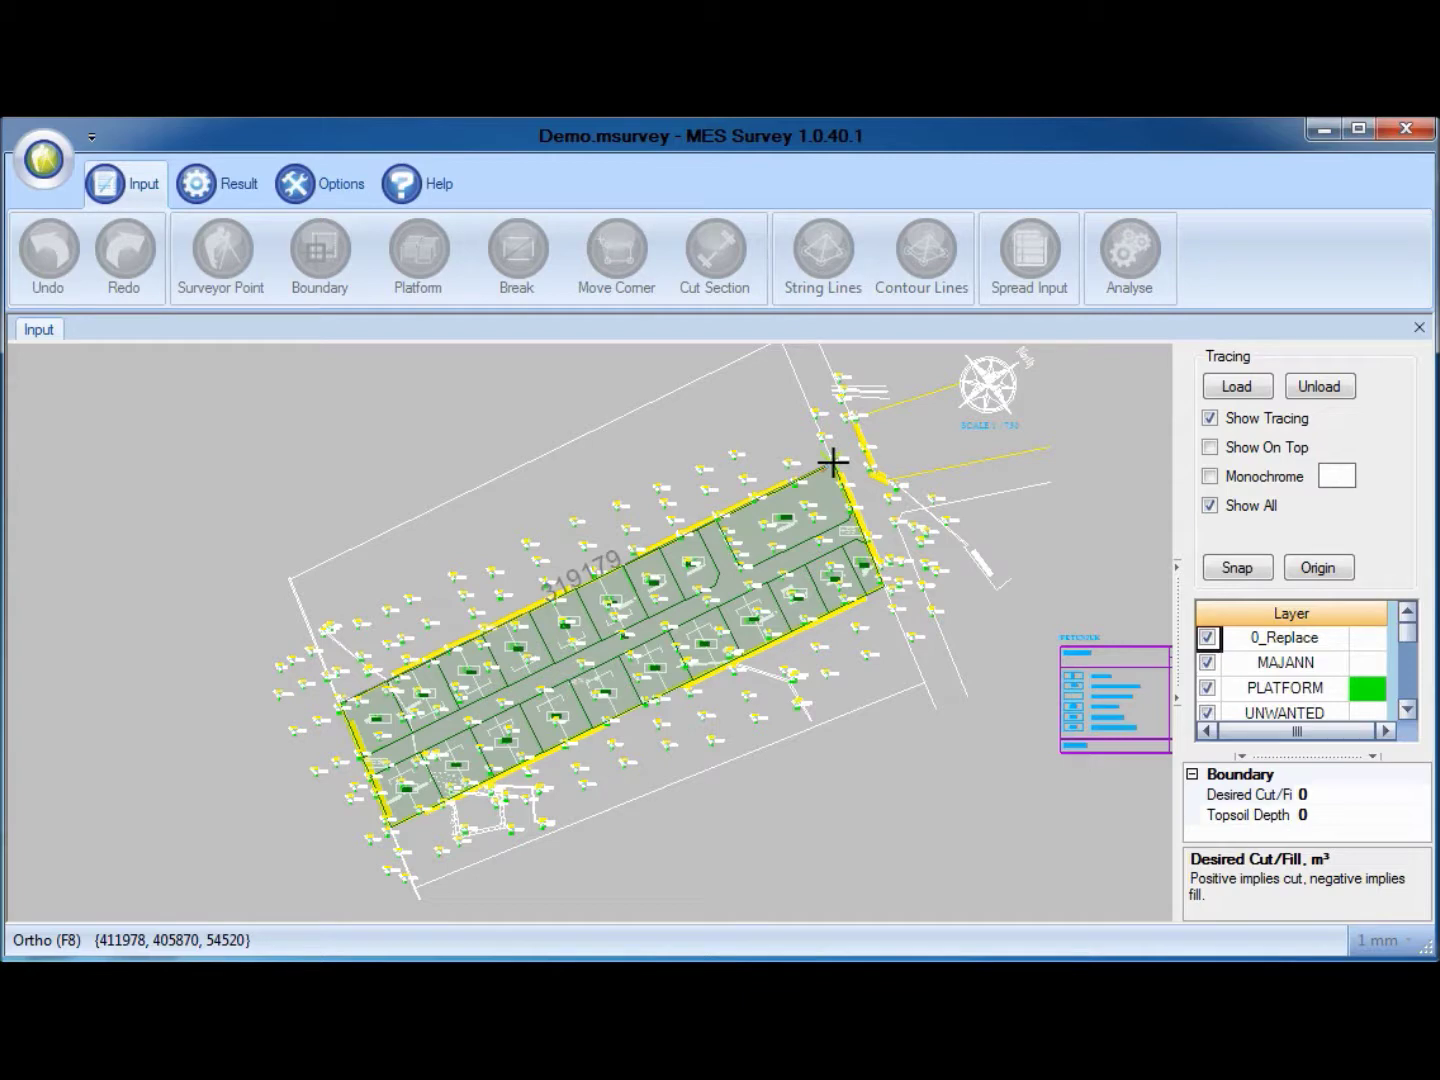
pyautogui.click(887, 592)
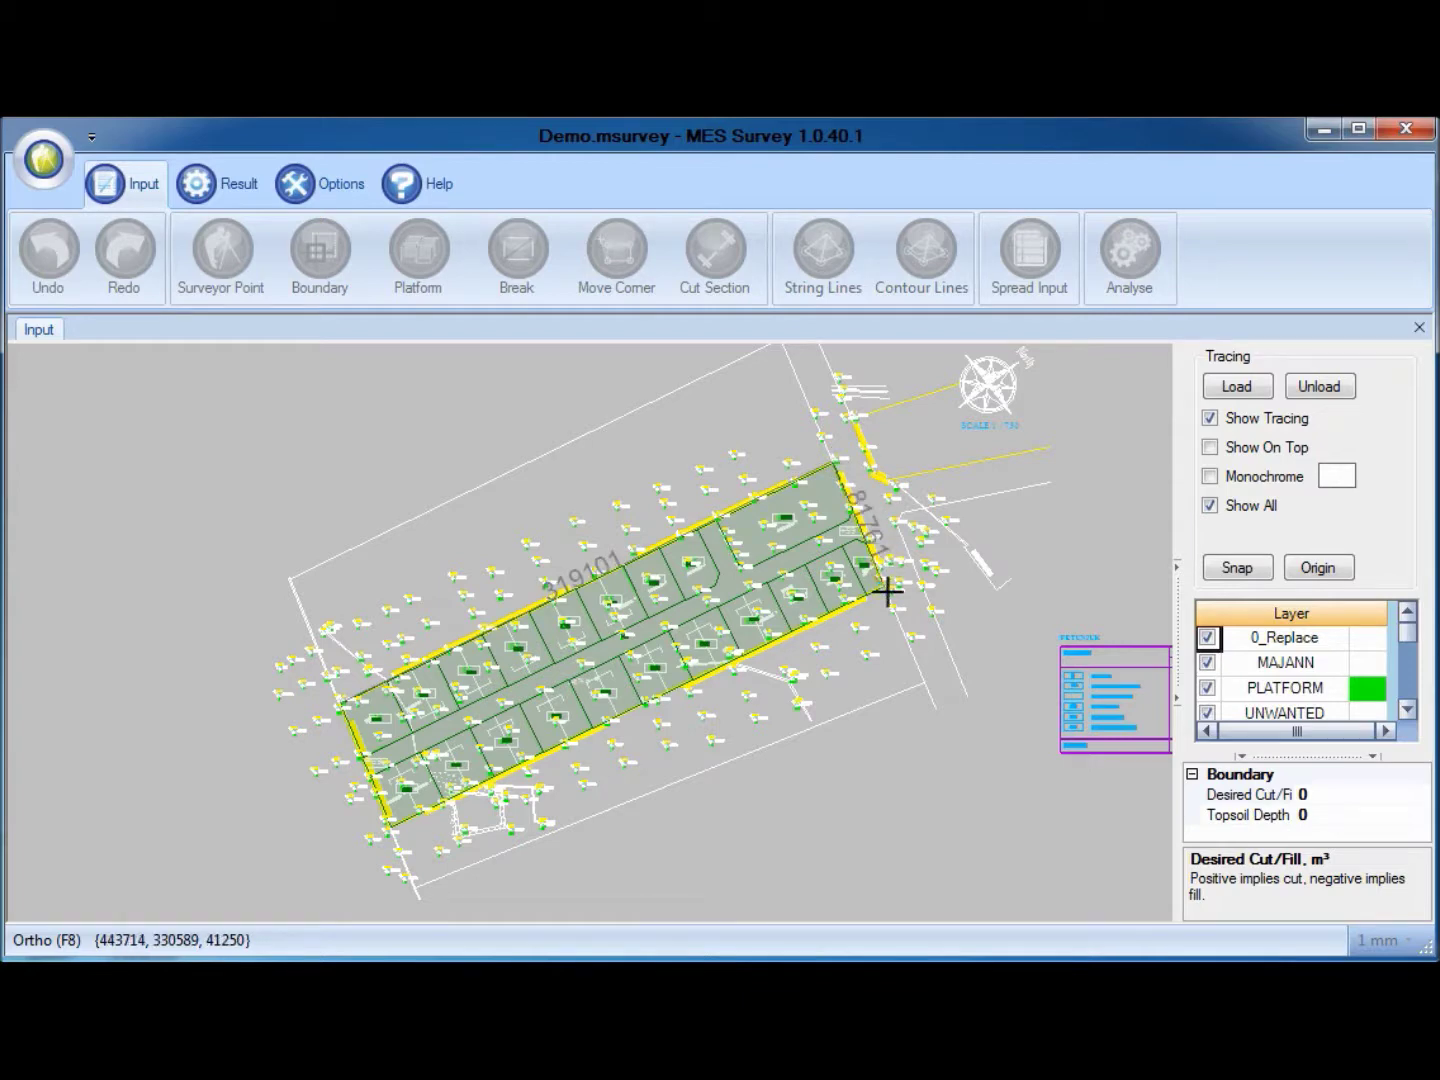
pyautogui.click(394, 826)
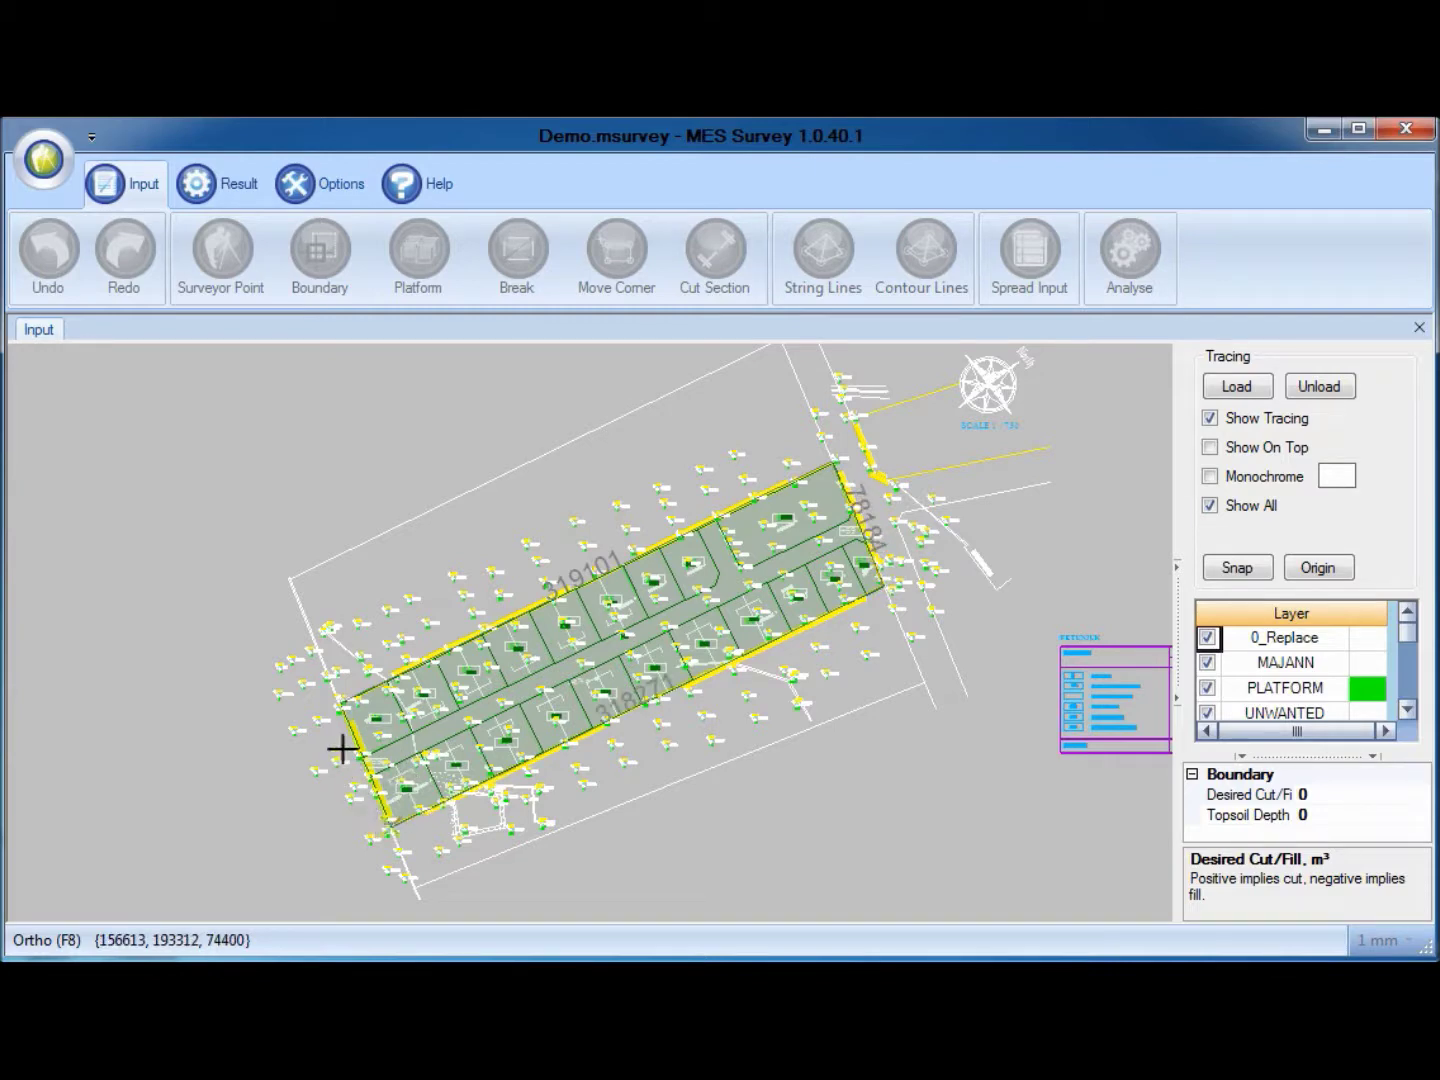
pyautogui.click(342, 708)
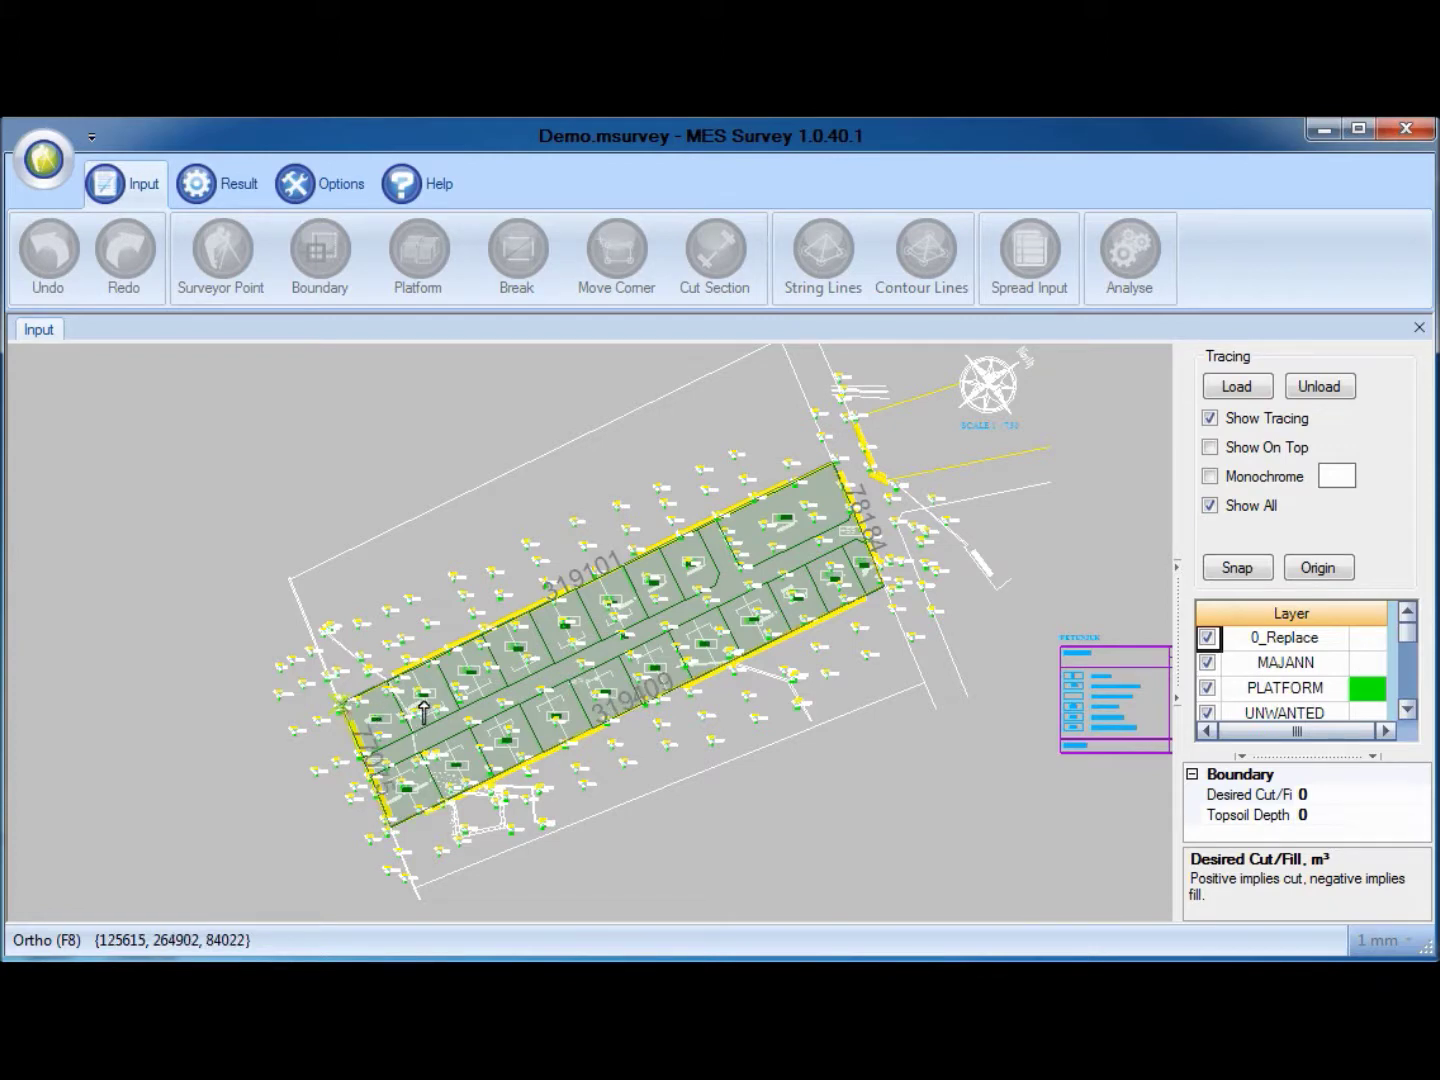
pyautogui.press('Return')
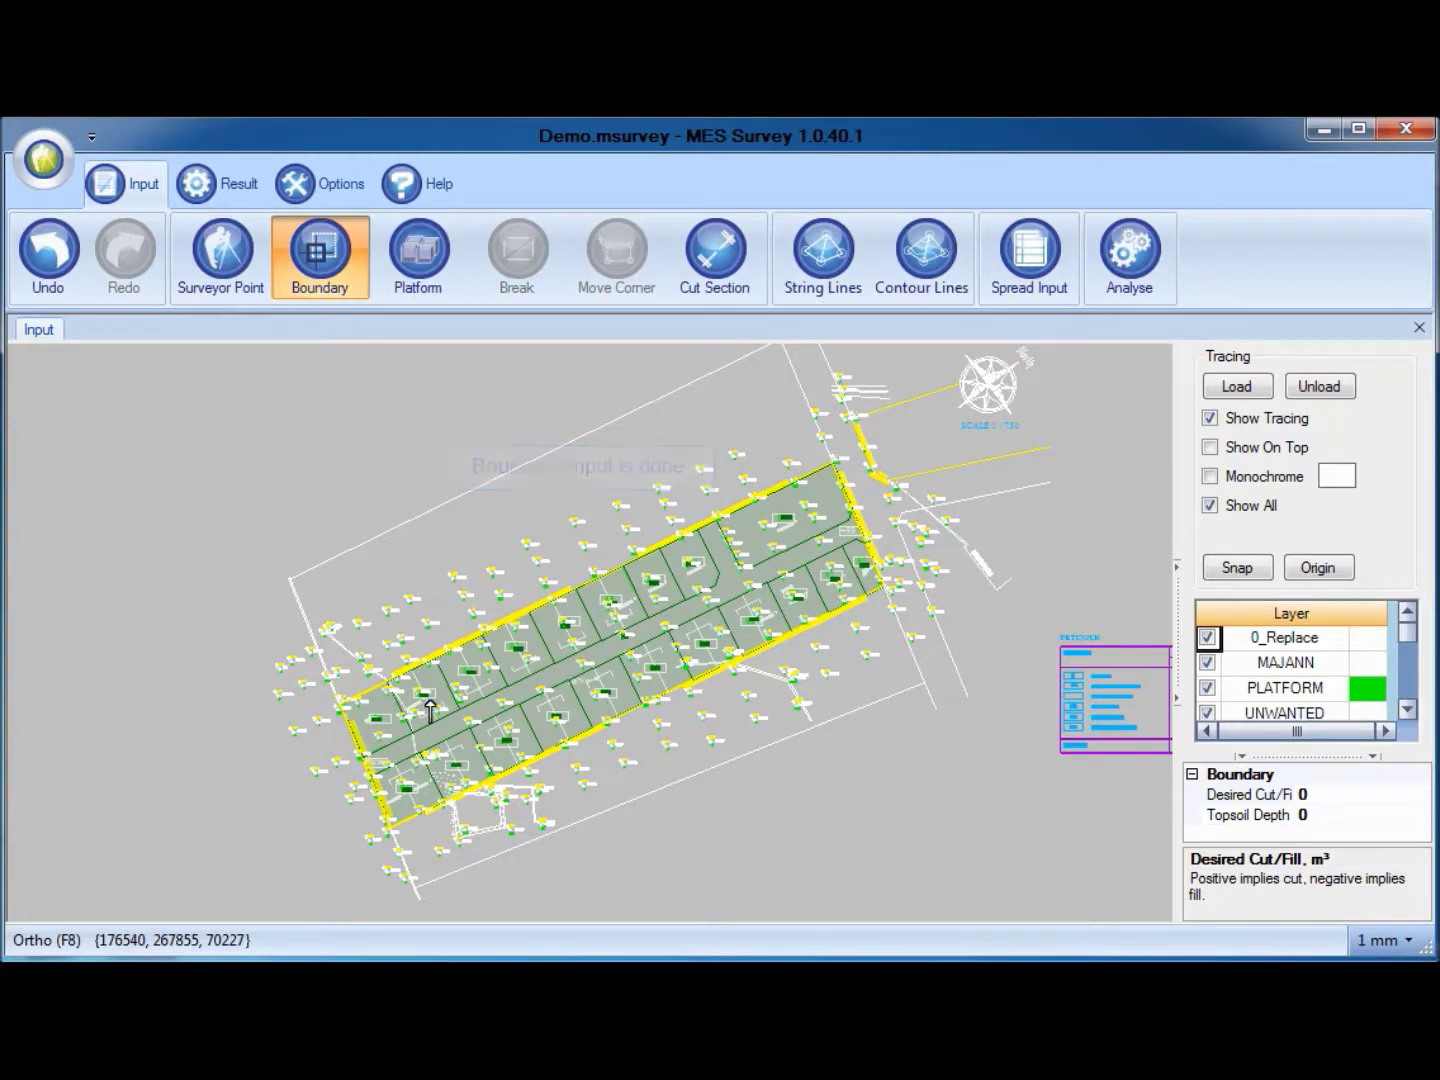
# Set the new site boundary's mark to A and its topsoil depth to 600 mm
pyautogui.click(430, 708)
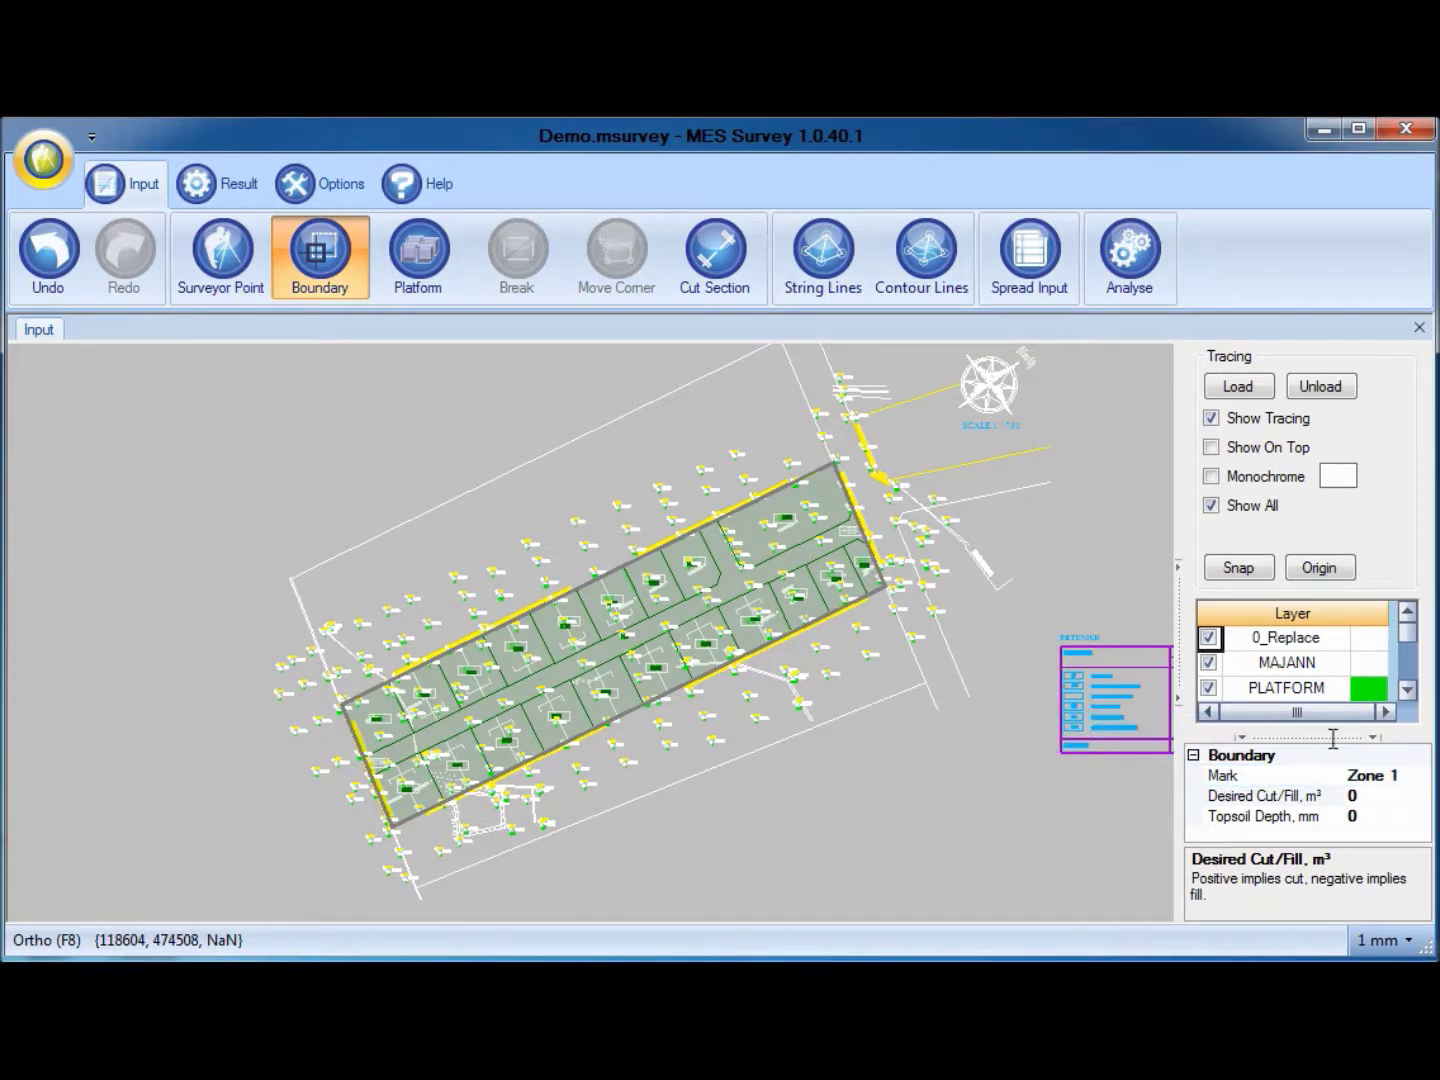
pyautogui.doubleClick(1409, 777)
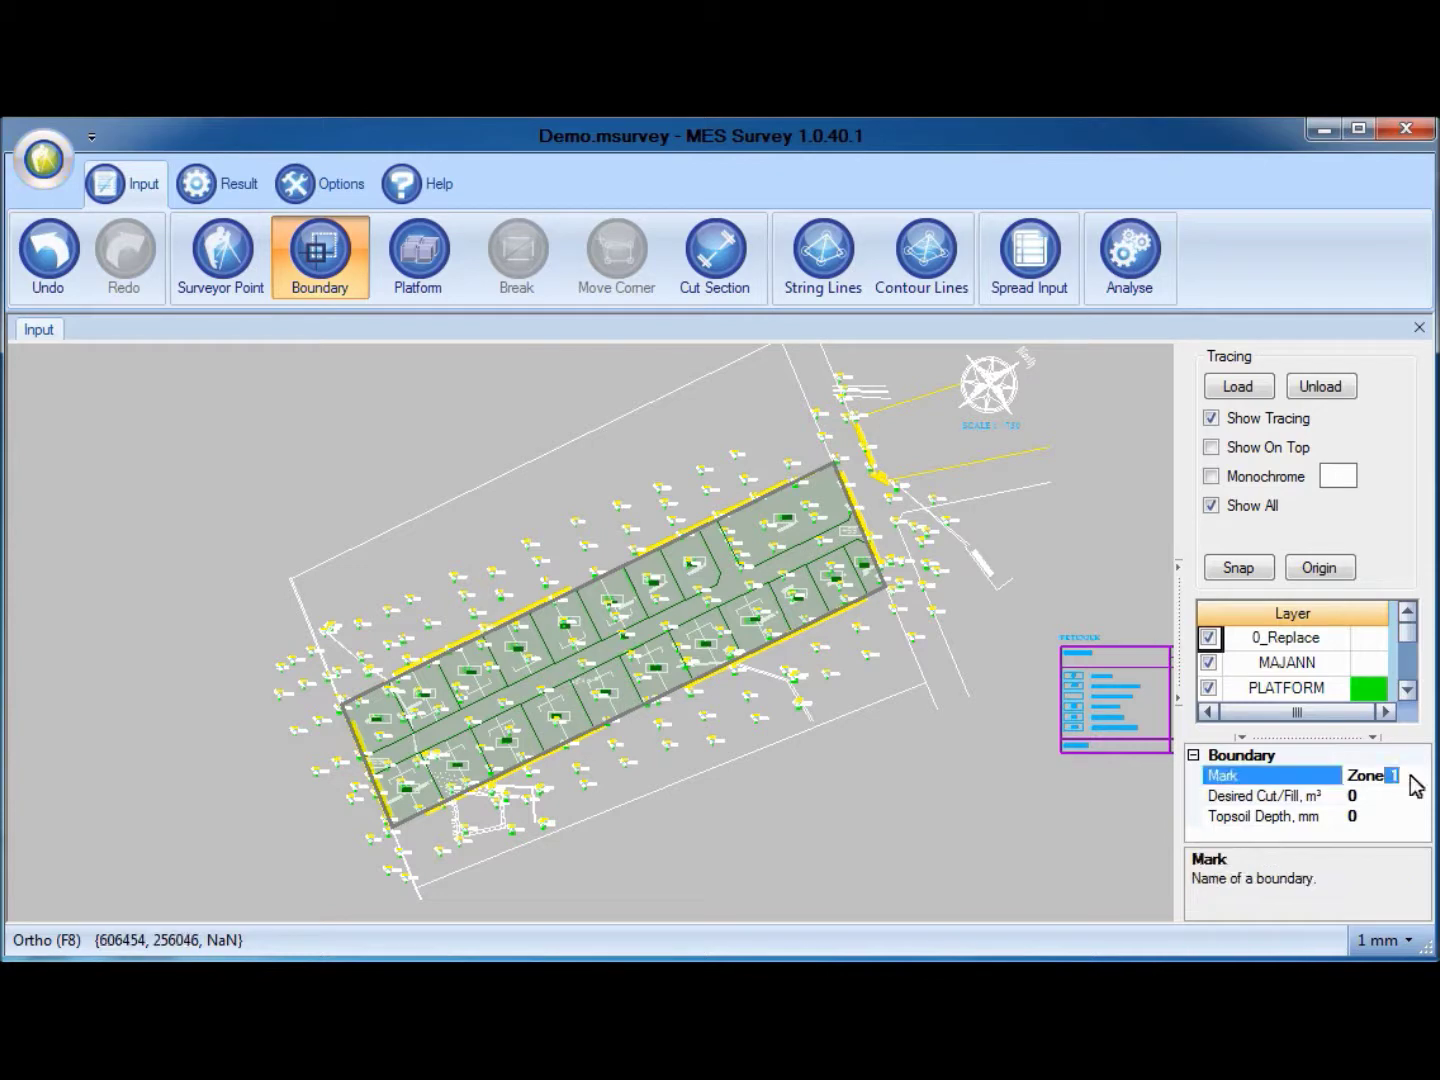
pyautogui.hotkey('ctrl', 'a')
pyautogui.write('A')
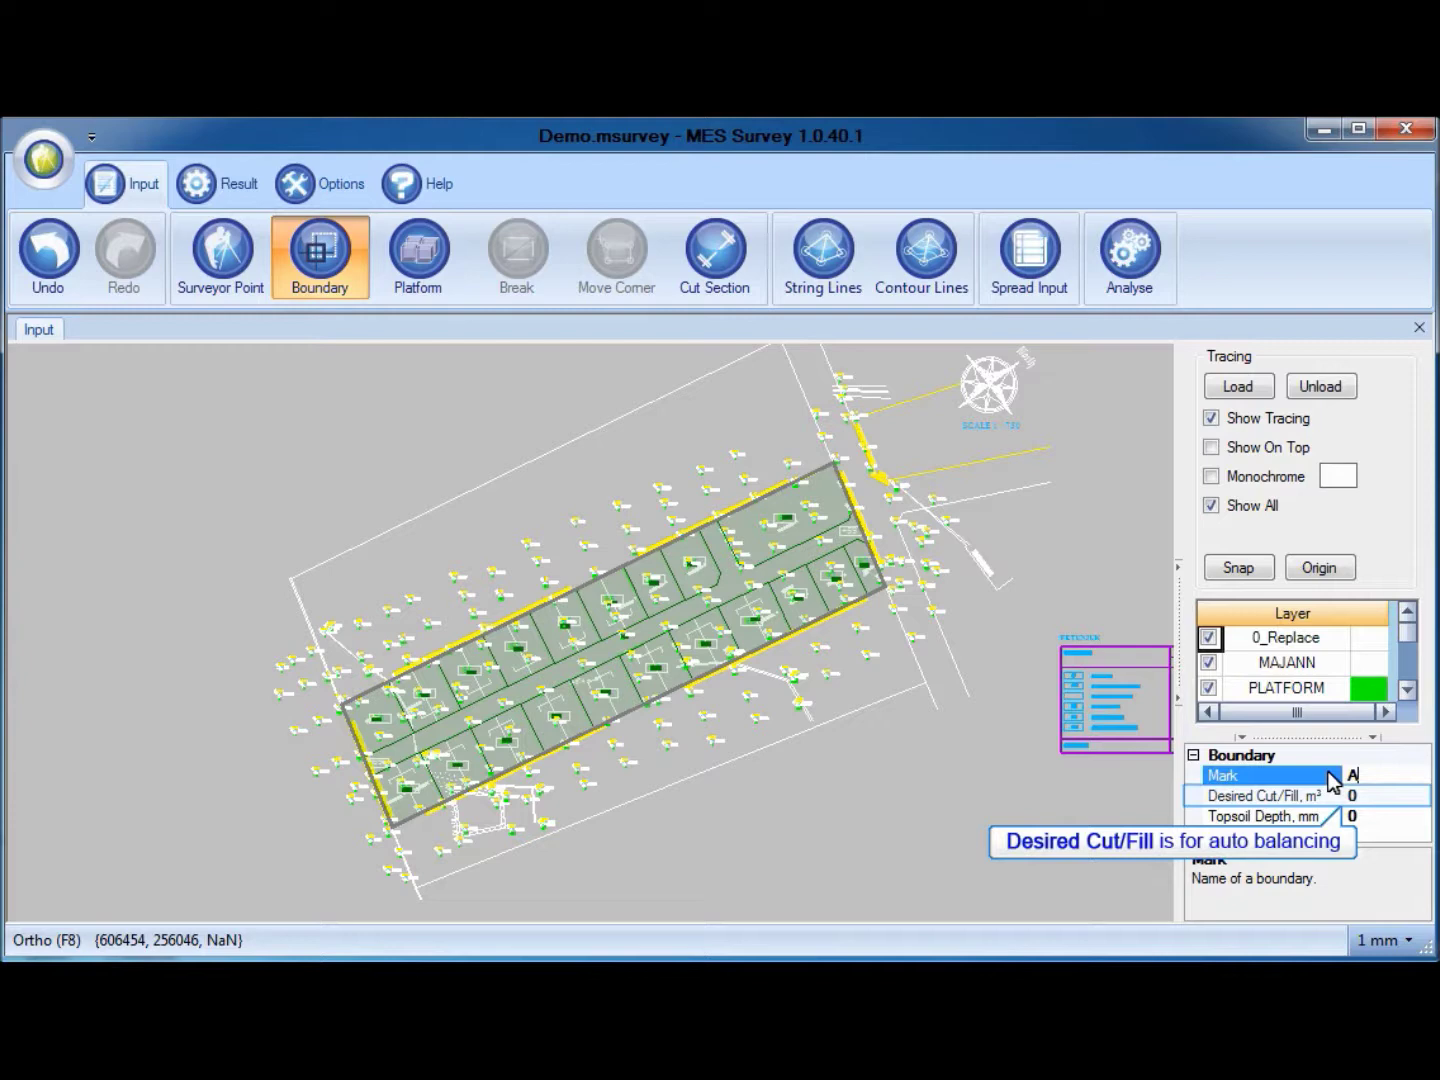
pyautogui.click(1241, 795)
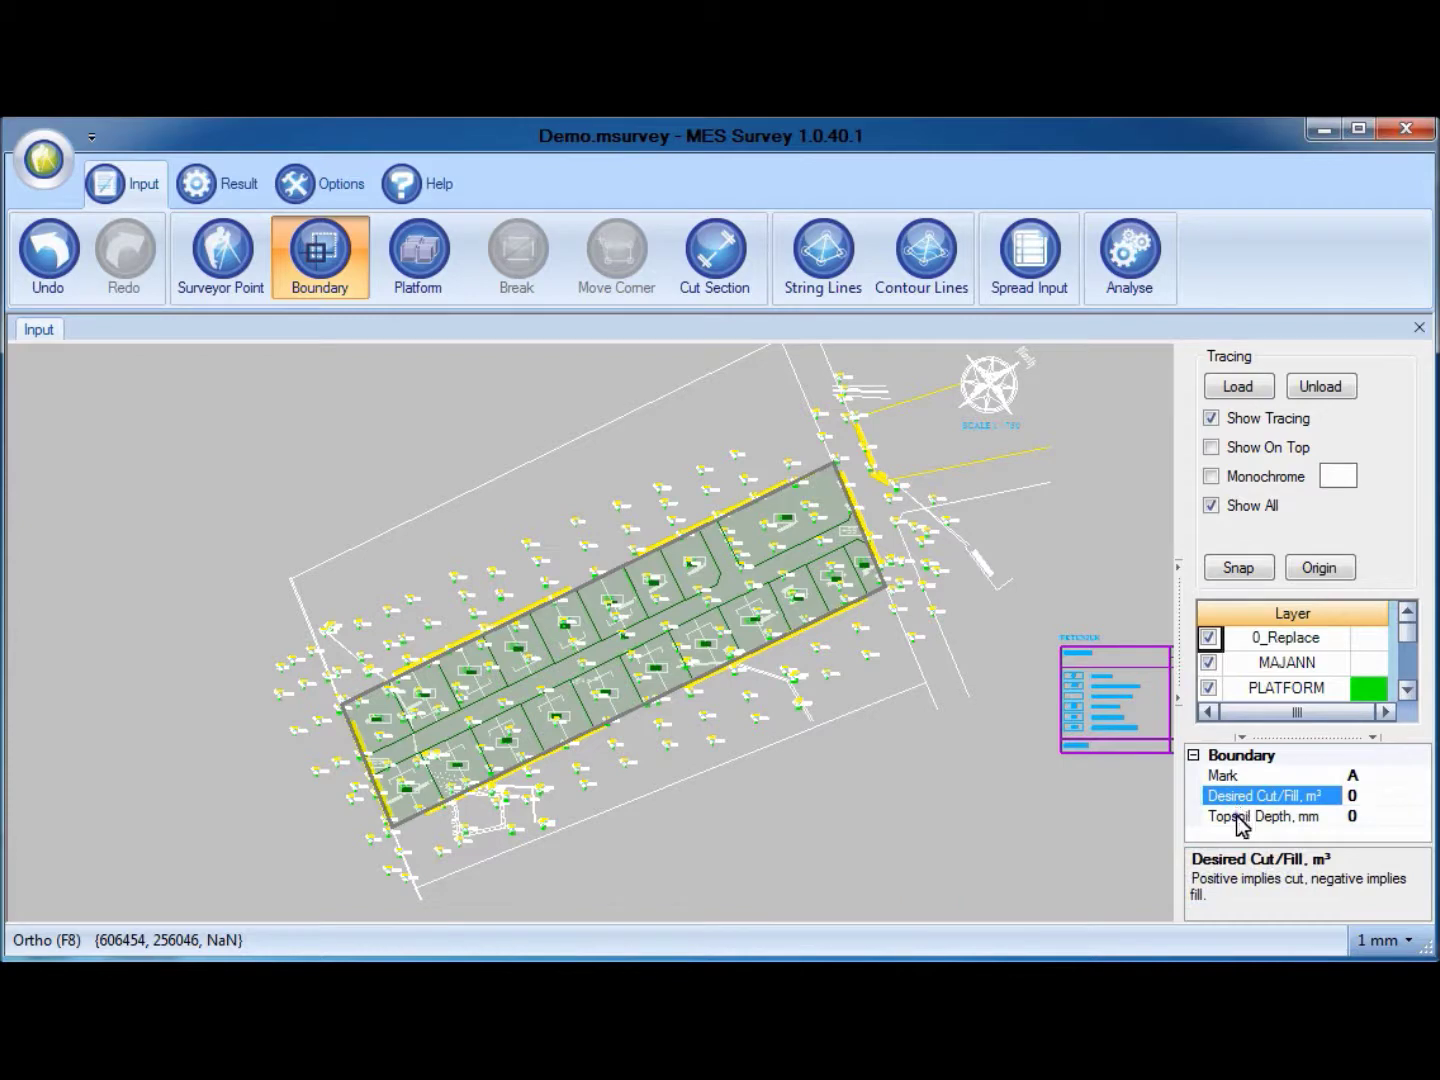
pyautogui.click(1239, 815)
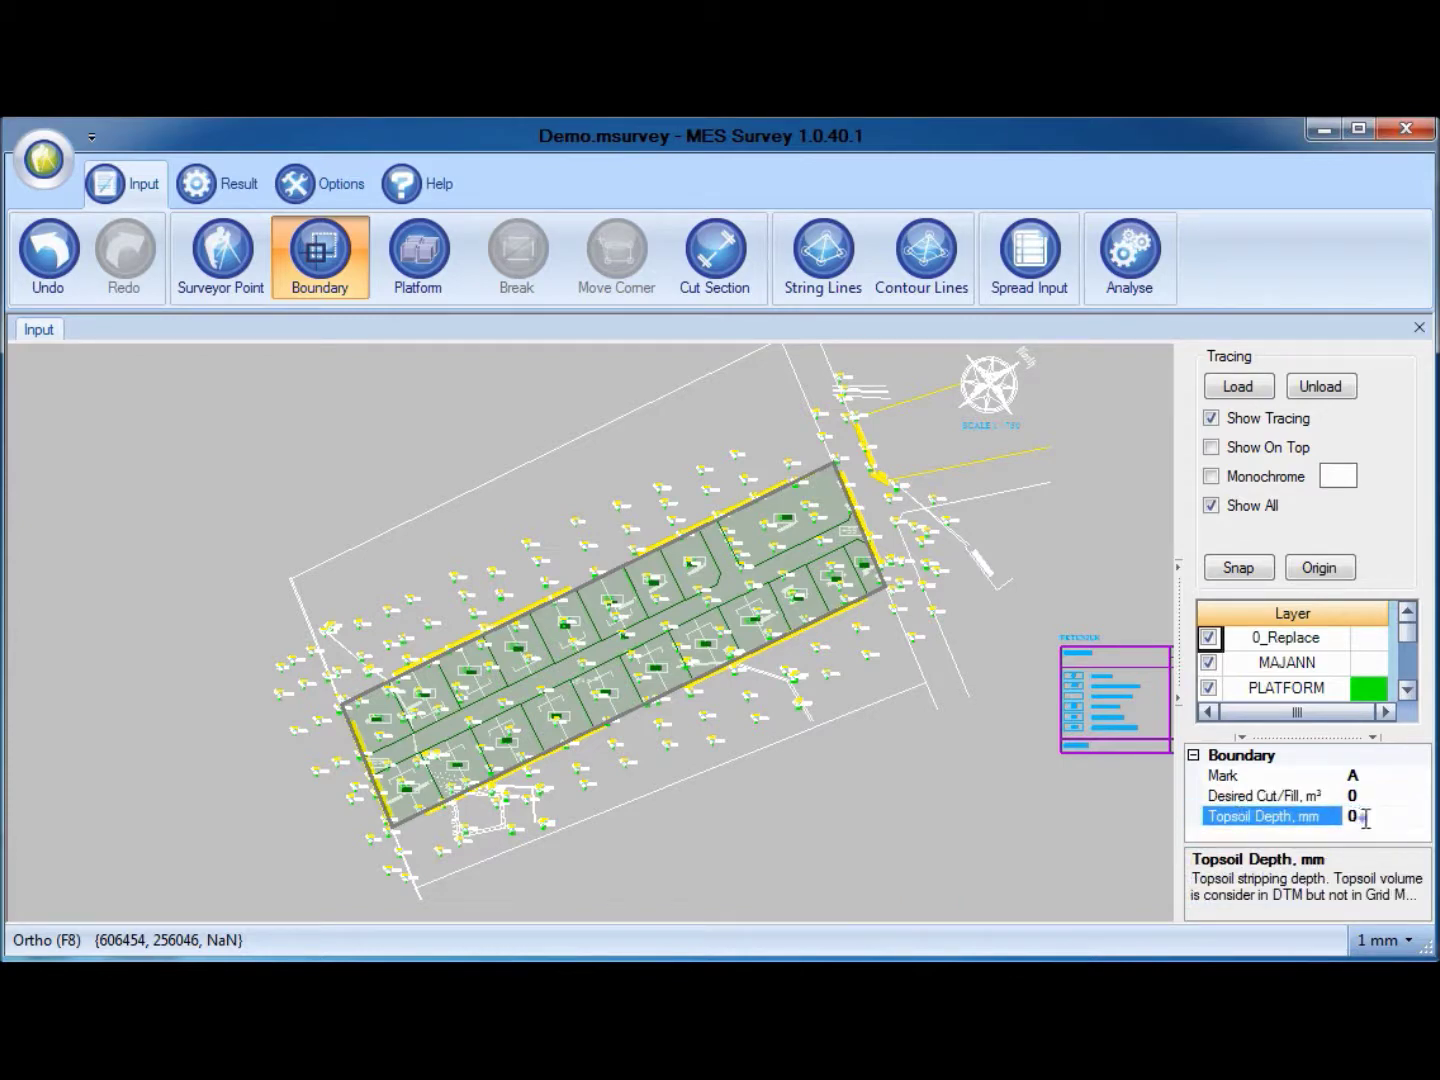
pyautogui.write('600')
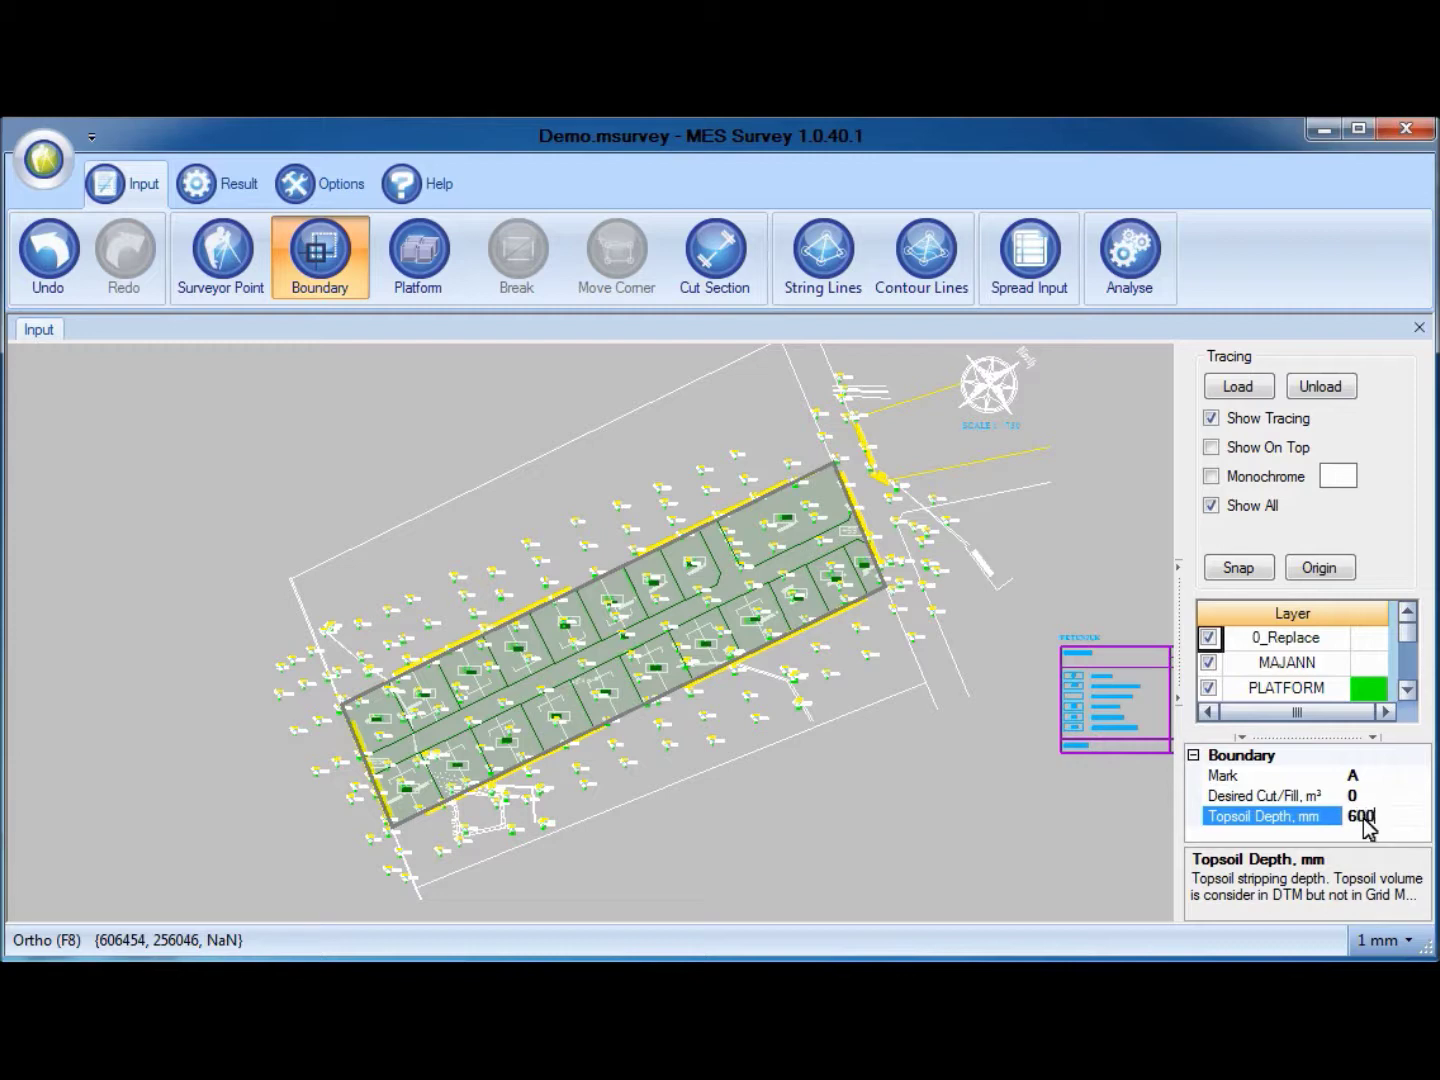